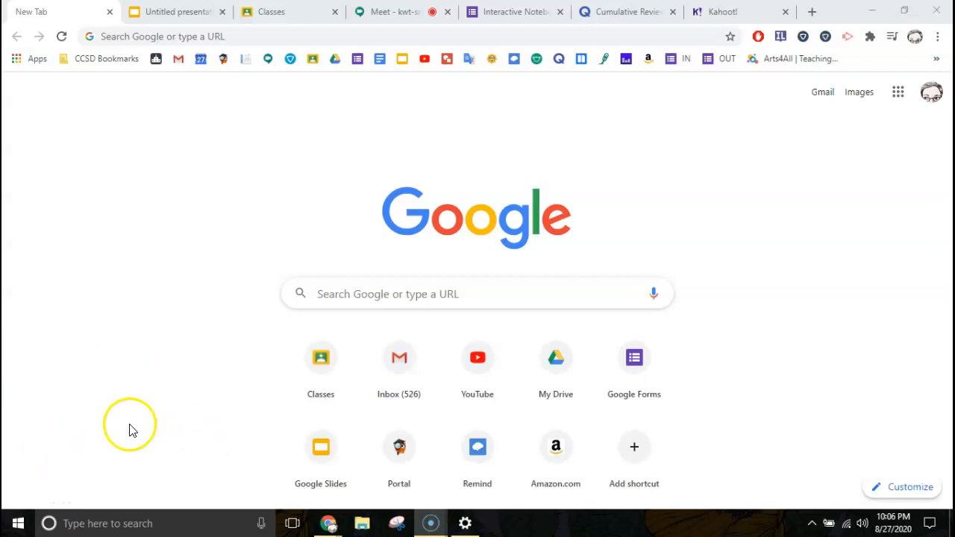
Open the Screencast-O-Matic bookmark from the CCSD Bookmarks folder to show the saved 'Babston (cut)' video
{"action": "left_click", "coordinate": [99, 60]}
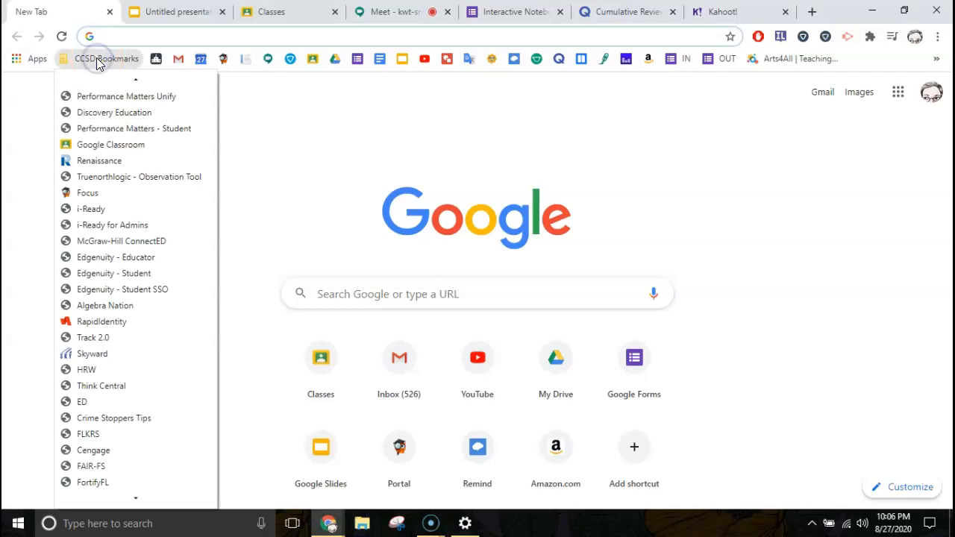
{"action": "scroll", "coordinate": [107, 377], "scroll_direction": "down", "scroll_amount": 2}
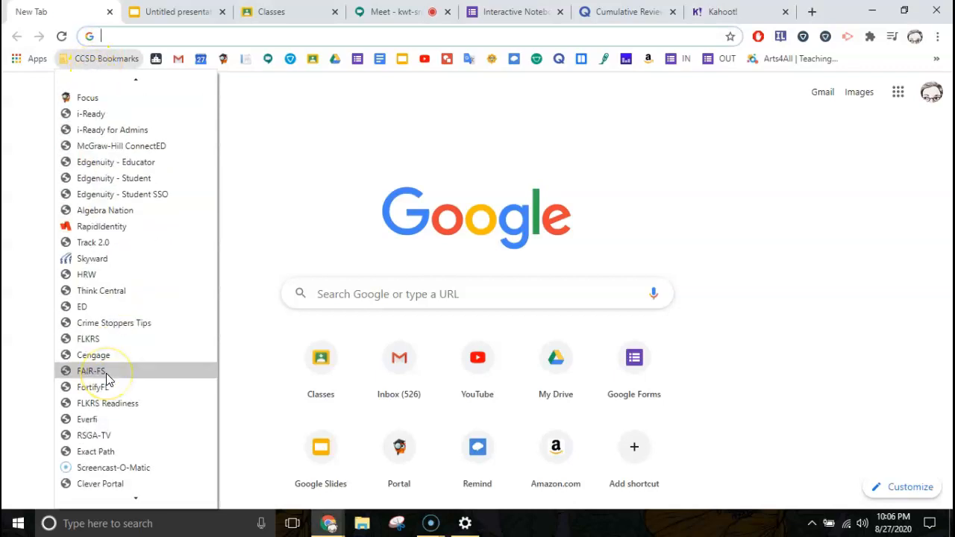
{"action": "left_click", "coordinate": [81, 469]}
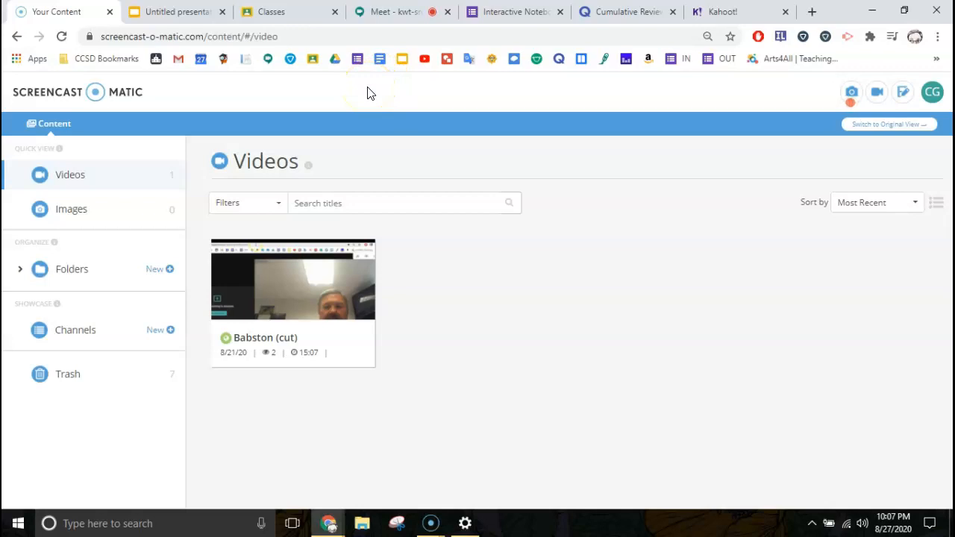
Launch the Screencast-O-Matic 2.5.6 desktop recorder from the web page's Launch Recorder button
{"action": "left_click", "coordinate": [874, 98]}
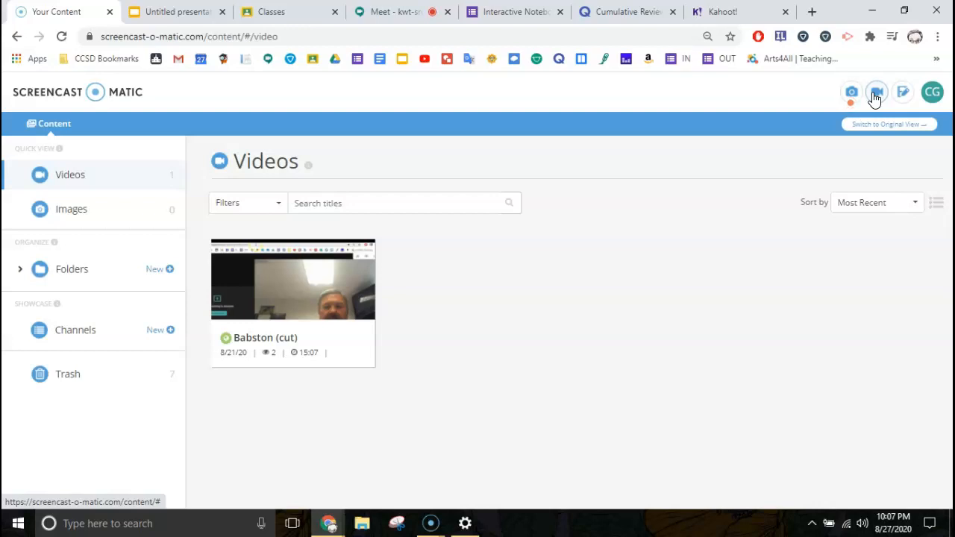
{"action": "mouse_move", "coordinate": [250, 325]}
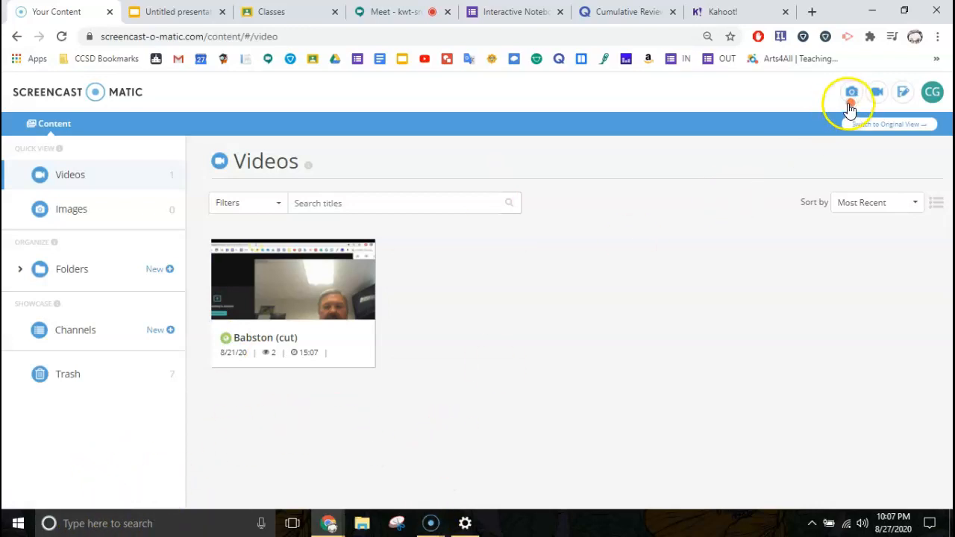
{"action": "left_click", "coordinate": [878, 93]}
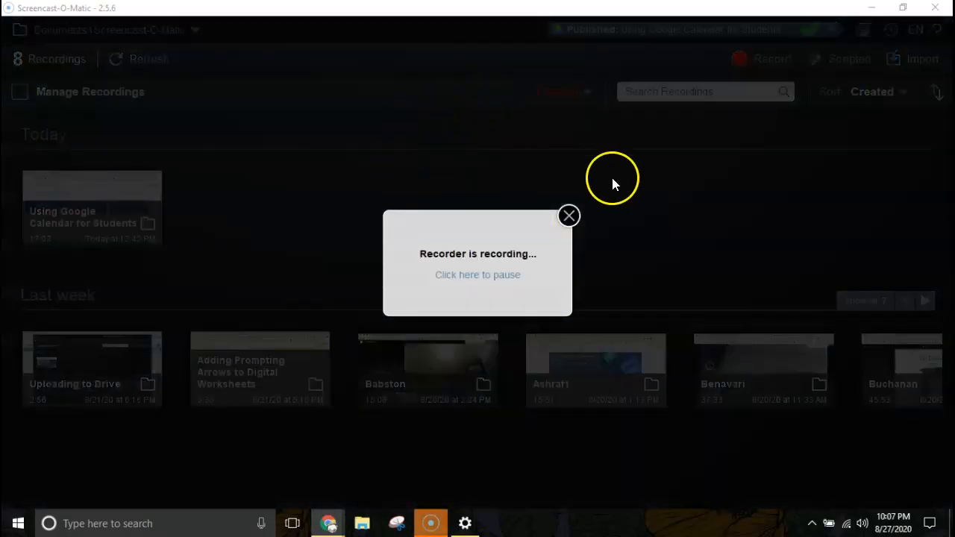
Dismiss the 'Recorder is recording...' notice to reveal the 8 saved recordings
{"action": "left_click", "coordinate": [569, 216]}
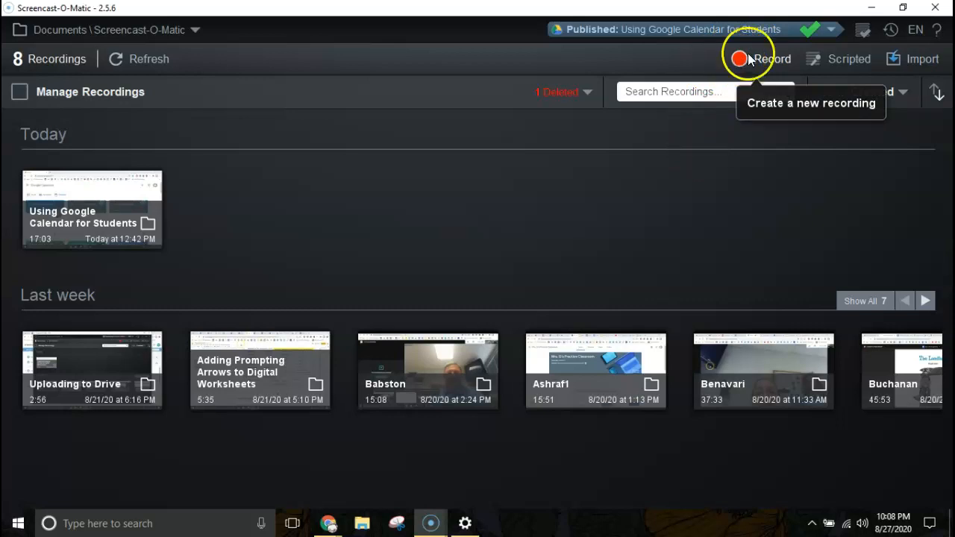
Start a new Scripted recording and add a second empty section after section 1
{"action": "left_click", "coordinate": [837, 58]}
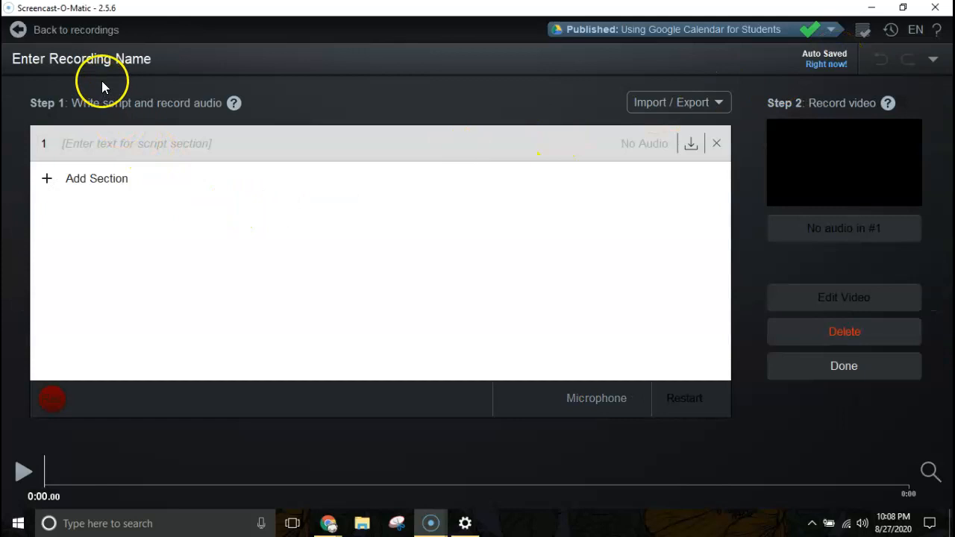
{"action": "left_click", "coordinate": [115, 143]}
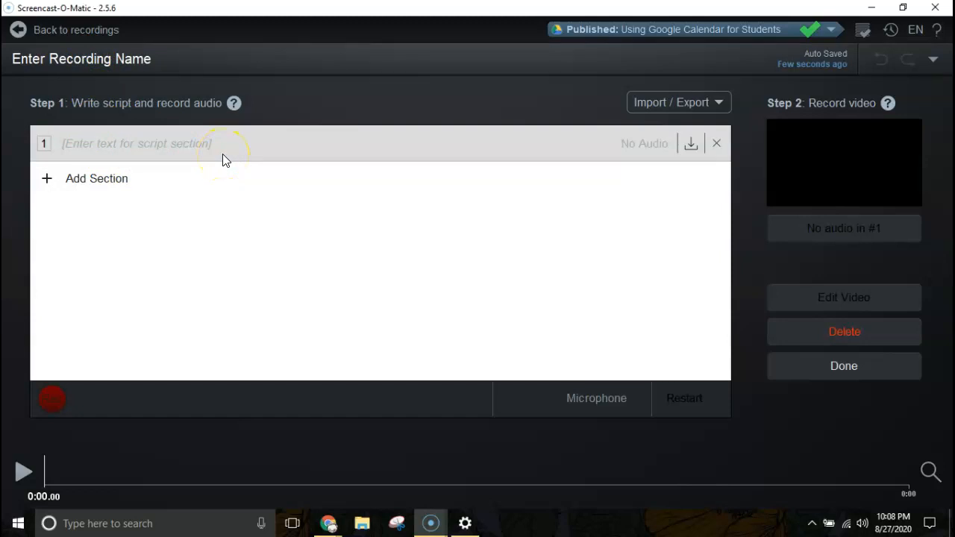
{"action": "left_click", "coordinate": [181, 142]}
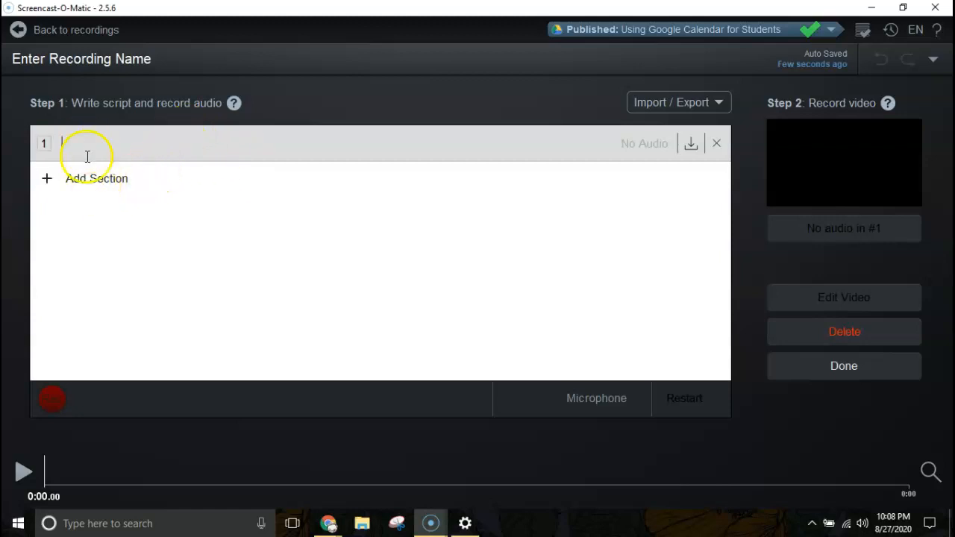
{"action": "left_click", "coordinate": [71, 187]}
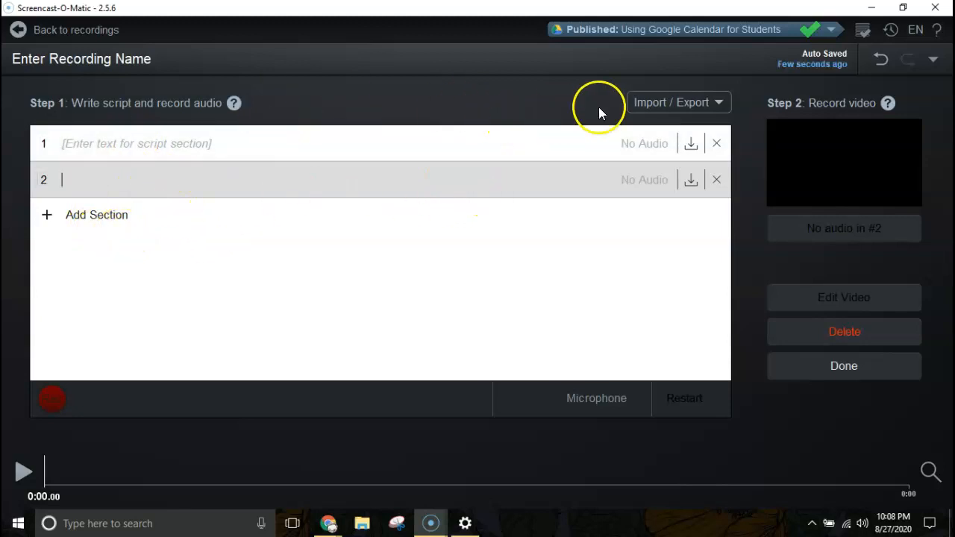
{"action": "left_click", "coordinate": [678, 105]}
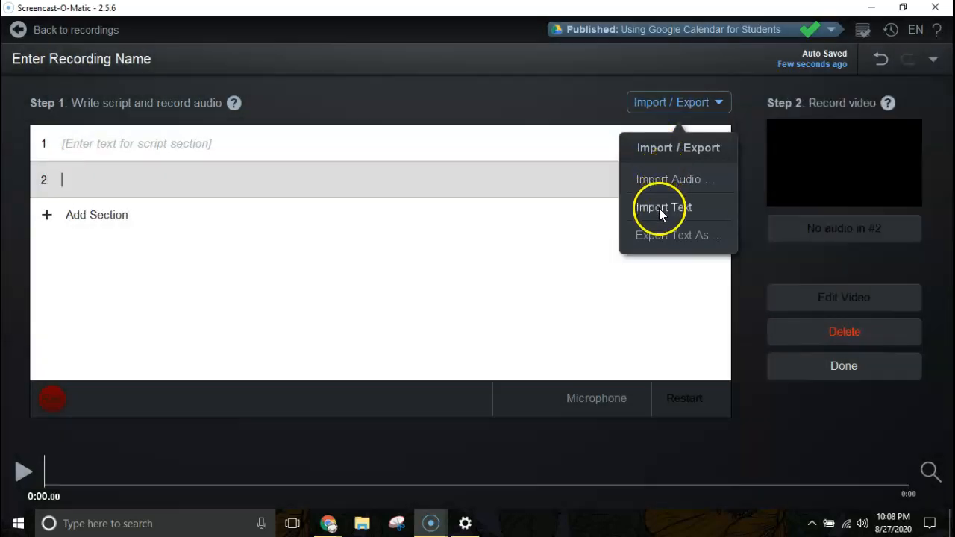
{"action": "mouse_move", "coordinate": [663, 238]}
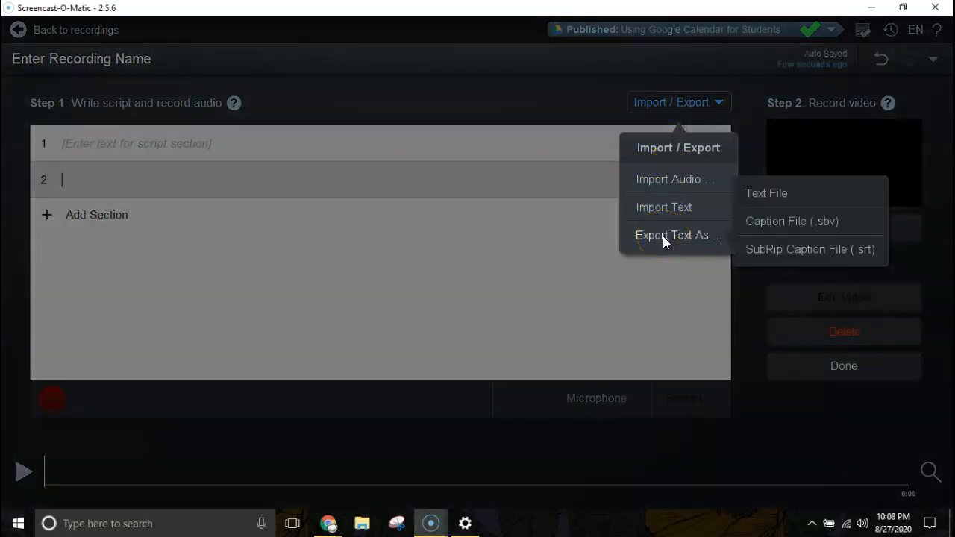
{"action": "left_click", "coordinate": [571, 124]}
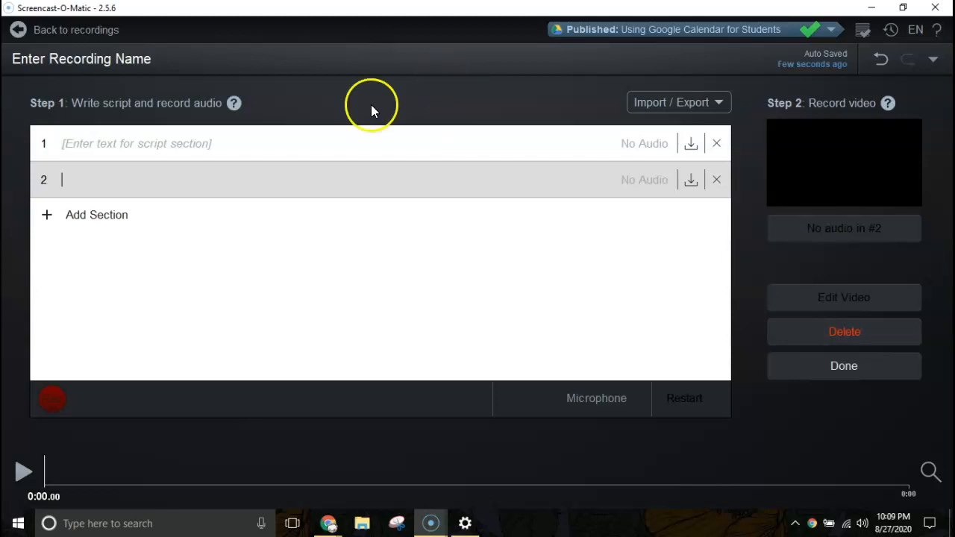
Check both script sections, then return to the recordings list showing Scripted Recording #26
{"action": "left_click", "coordinate": [135, 144]}
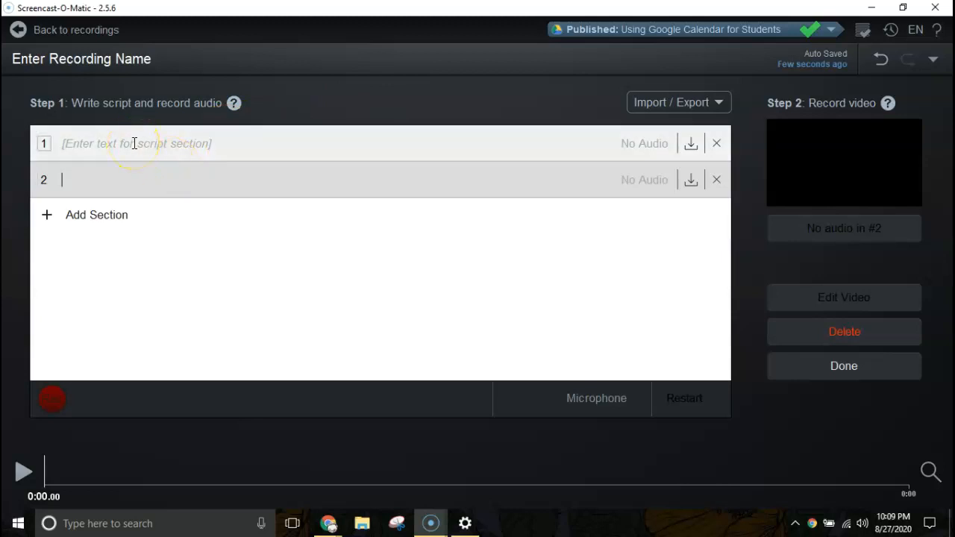
{"action": "left_click", "coordinate": [146, 179]}
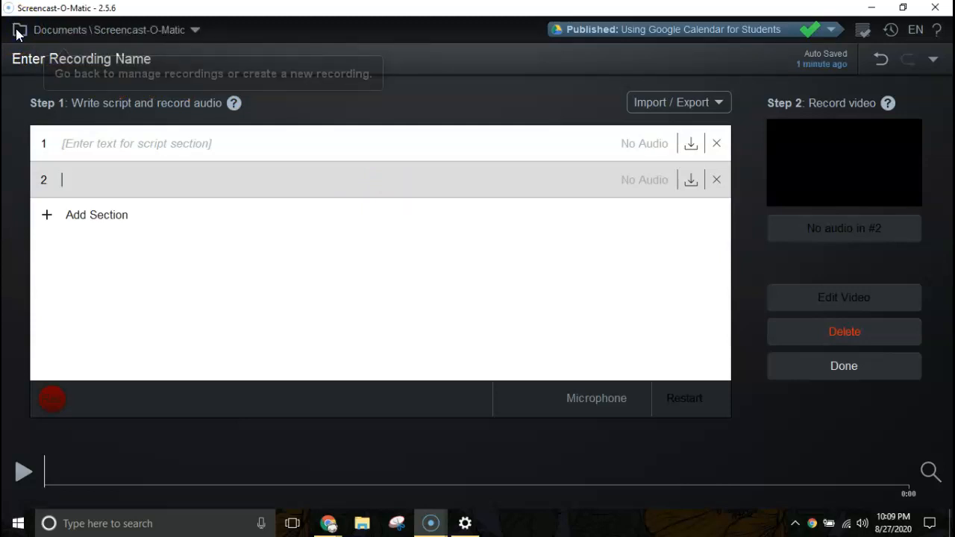
{"action": "left_click", "coordinate": [19, 31]}
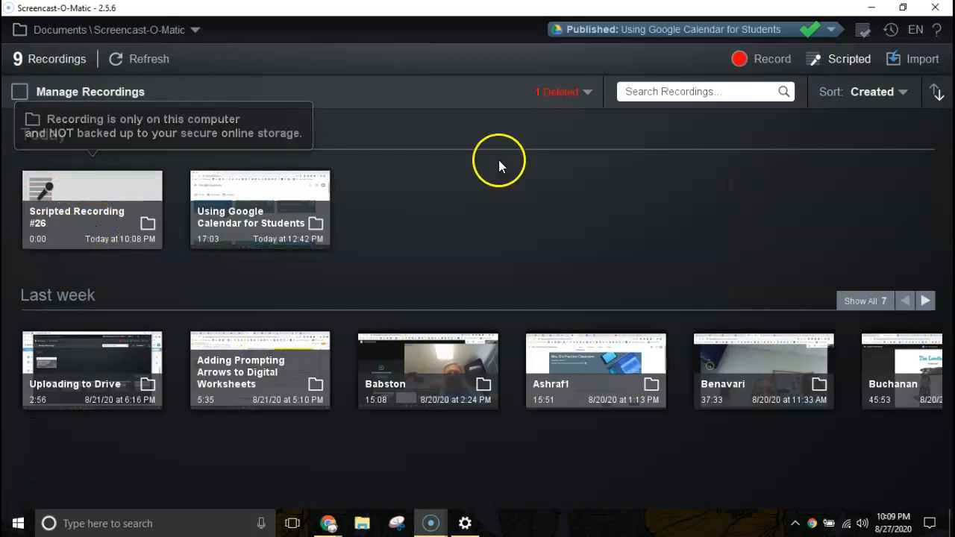
{"action": "left_click", "coordinate": [900, 61]}
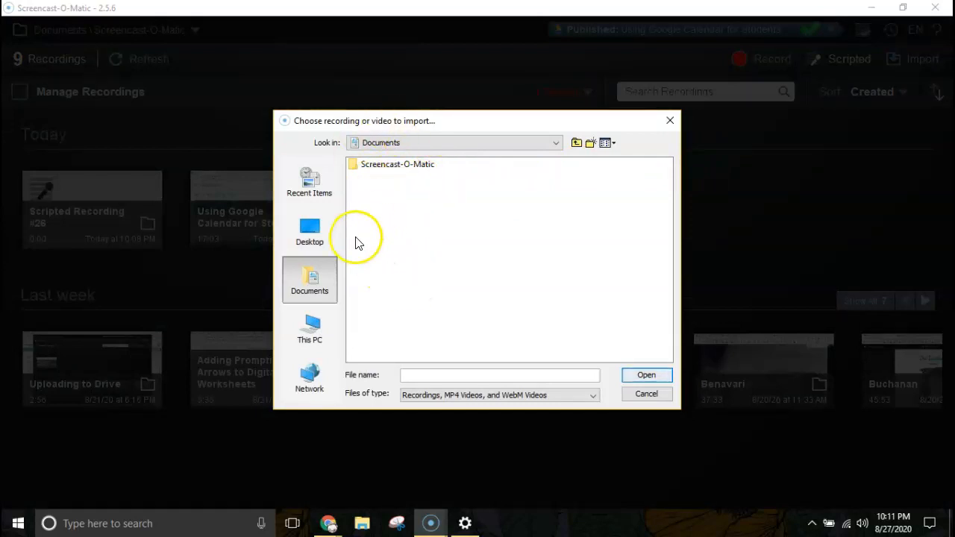
{"action": "left_click", "coordinate": [678, 120]}
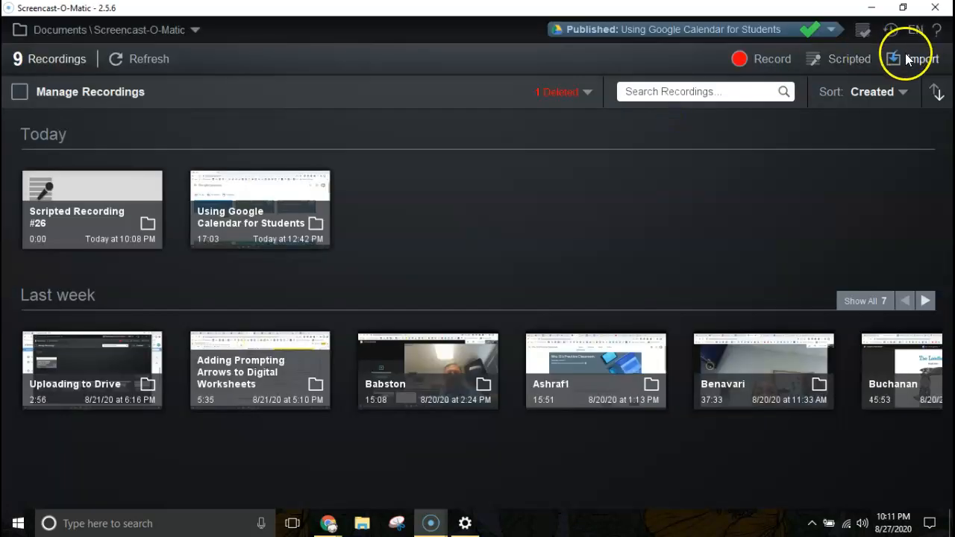
{"action": "left_click", "coordinate": [906, 92]}
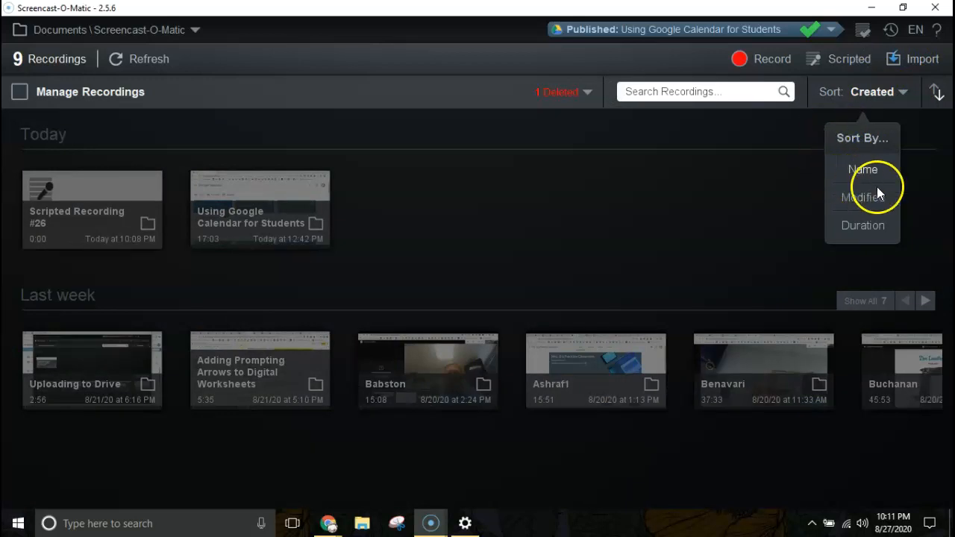
{"action": "left_click", "coordinate": [701, 160]}
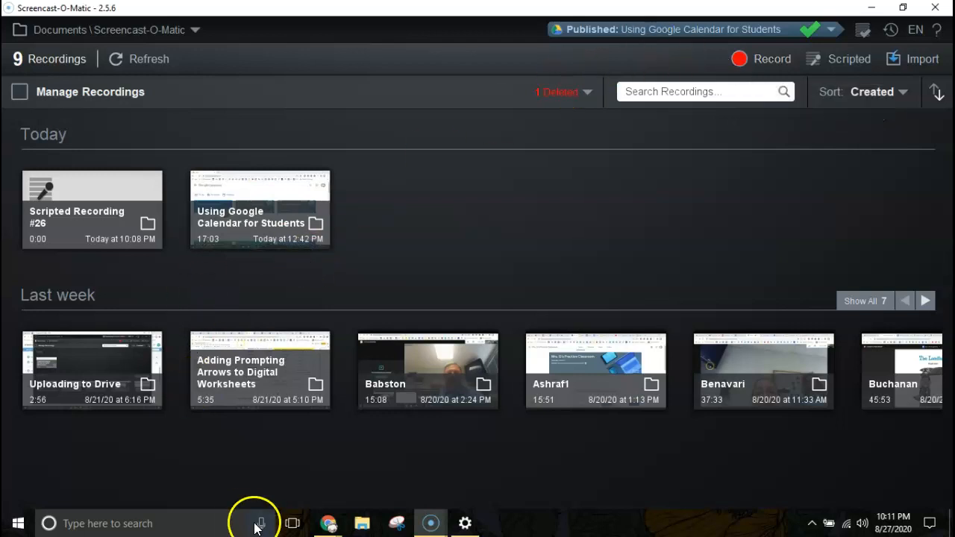
Bring the Chrome window with the Screencast-O-Matic Your Content page to the front
{"action": "left_click", "coordinate": [332, 526]}
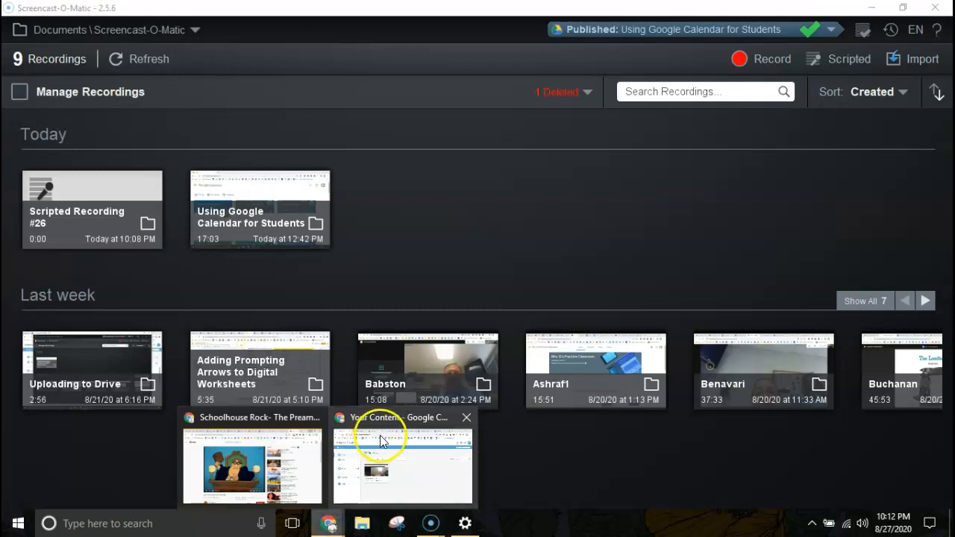
{"action": "left_click", "coordinate": [366, 426]}
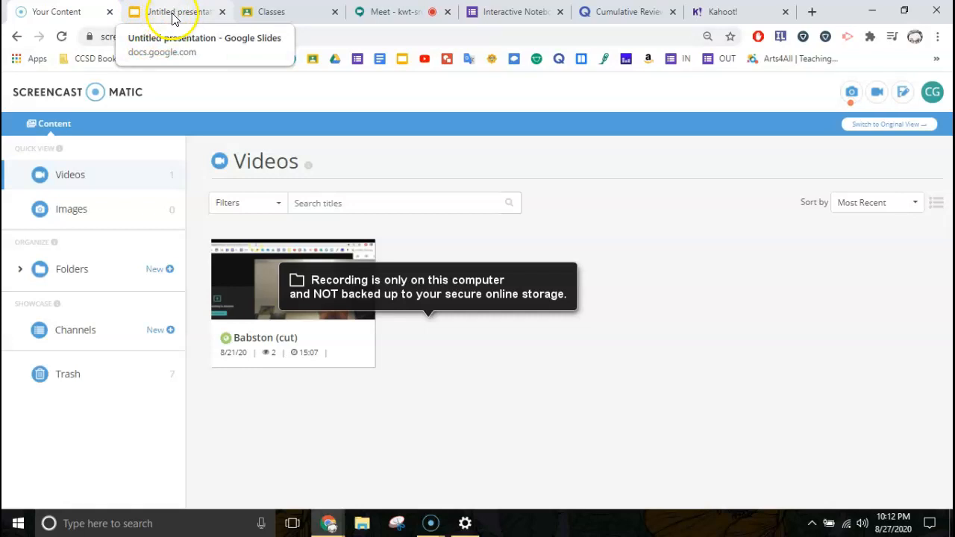
Present the Untitled presentation full screen, starting from slide 1's recordings-list screenshot
{"action": "left_click", "coordinate": [173, 18]}
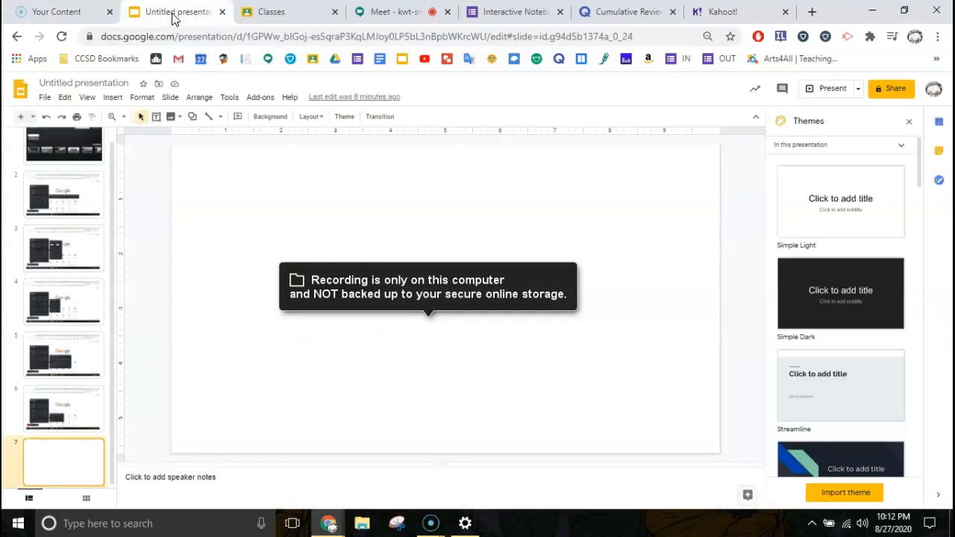
{"action": "scroll", "coordinate": [92, 209], "scroll_direction": "up", "scroll_amount": 1}
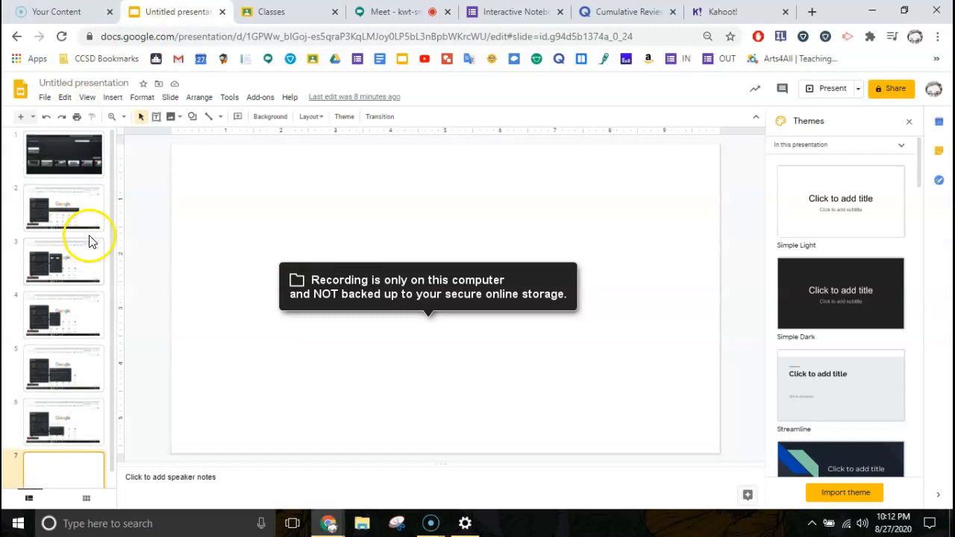
{"action": "left_click", "coordinate": [53, 156]}
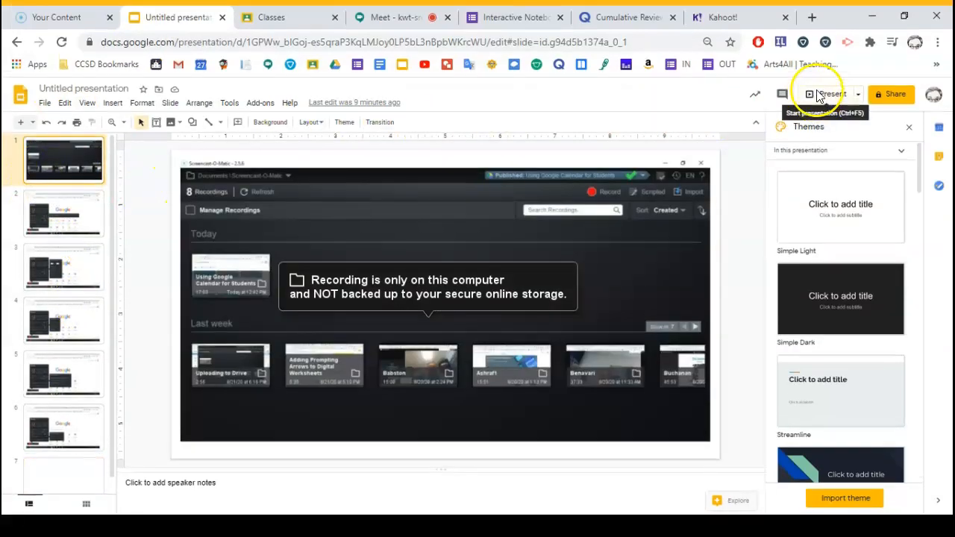
{"action": "left_click", "coordinate": [821, 88]}
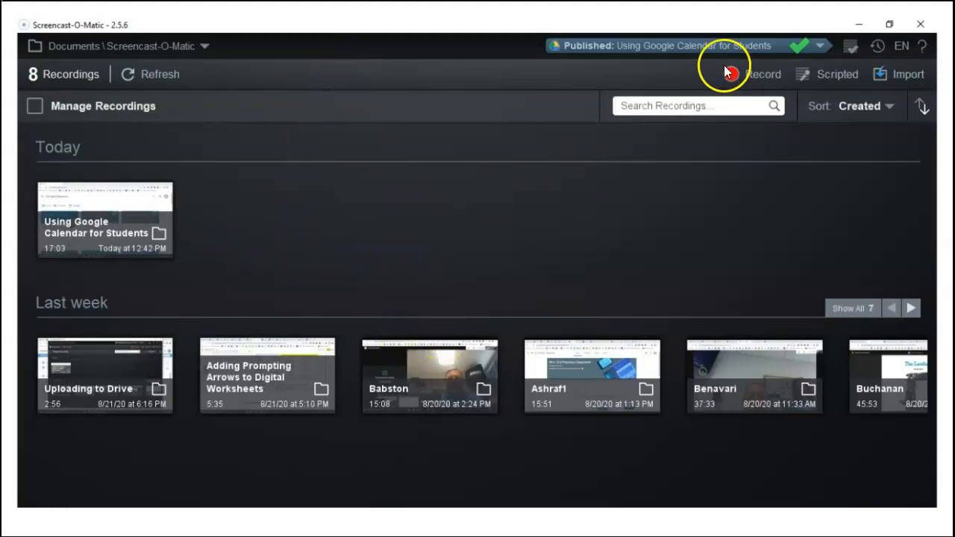
Advance the slideshow to the Max Recording Time slide with No Max checked
{"action": "mouse_move", "coordinate": [84, 467]}
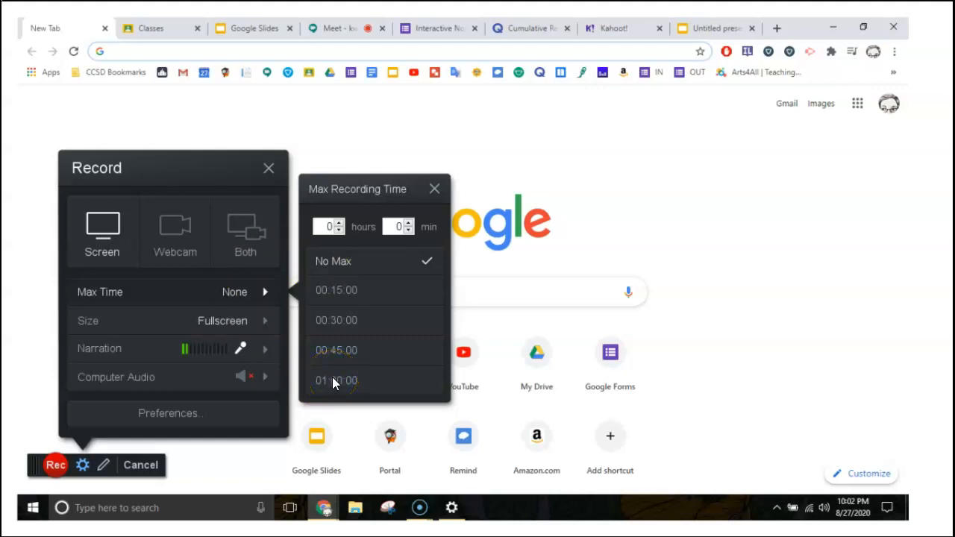
Advance to slide 4, showing Recording Size options 480p, 720p, Active Window and Fullscreen
{"action": "left_click", "coordinate": [352, 383]}
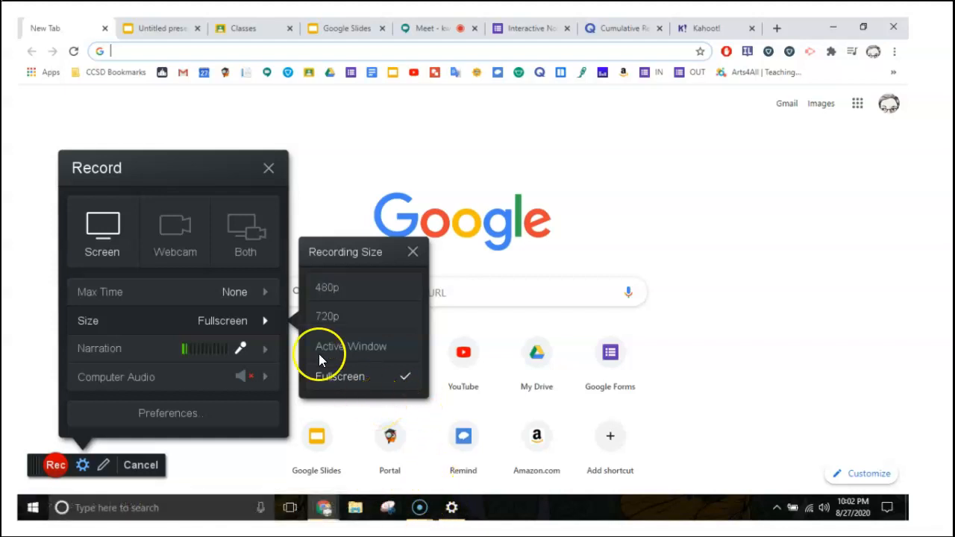
Advance to the Select Microphone slide with Default Microphone checked
{"action": "left_click", "coordinate": [265, 345]}
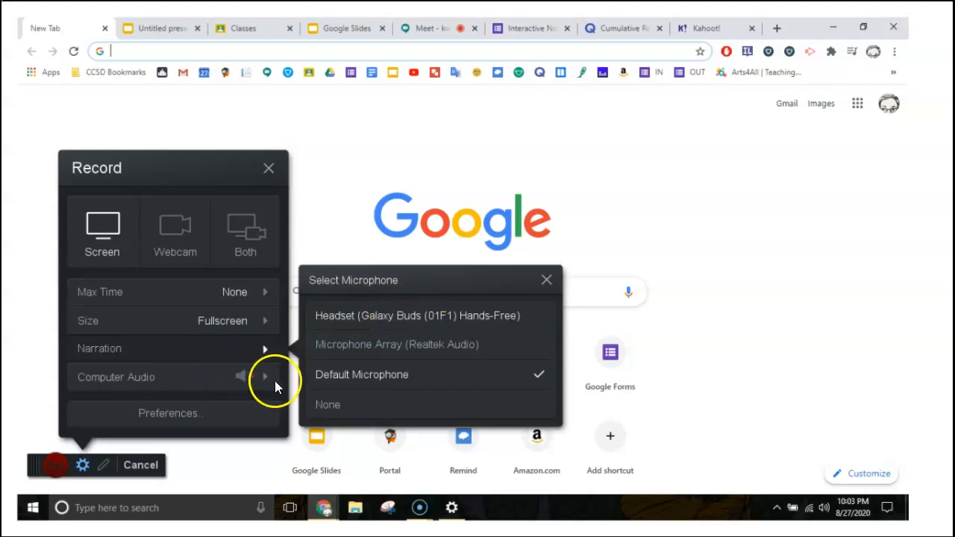
Advance past the computer audio slide and exit the slideshow back to the Slides editor
{"action": "left_click", "coordinate": [262, 402]}
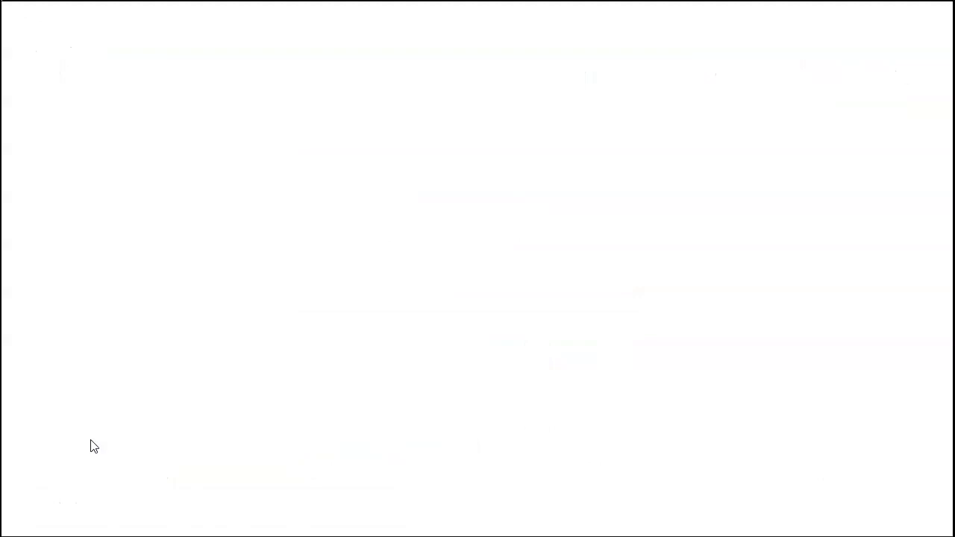
{"action": "key", "text": "Escape"}
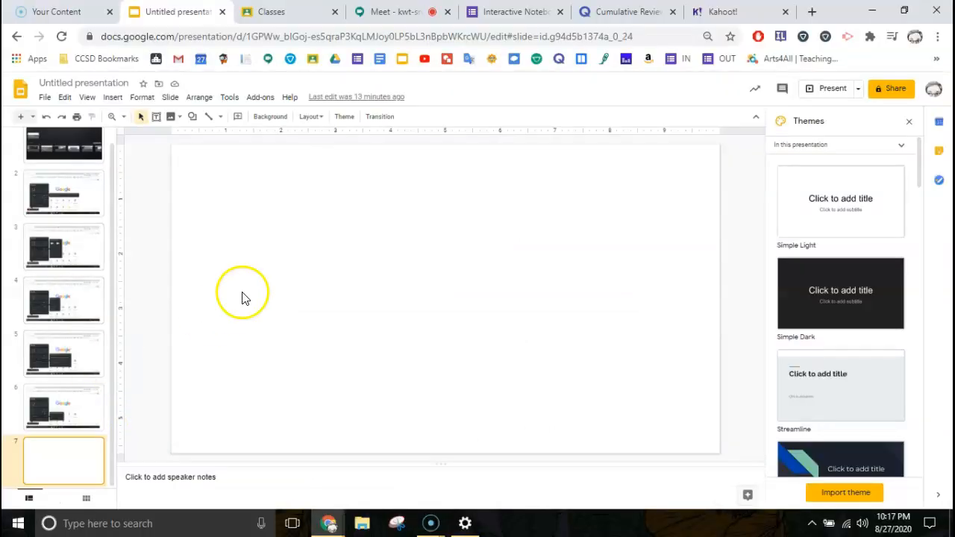
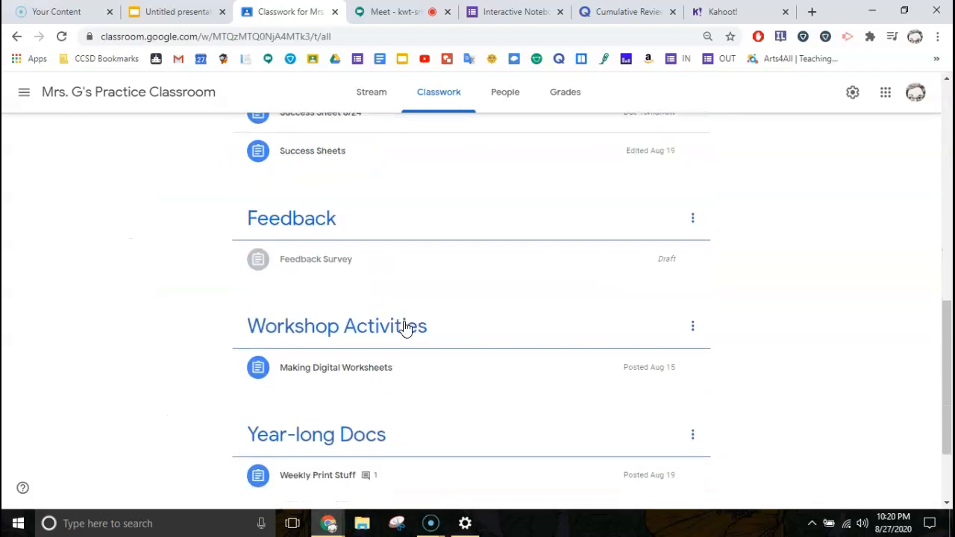
Open the Google Workshop class and view its Classwork topics, Useful Materials and References and Workshop Activities
{"action": "left_click", "coordinate": [24, 92]}
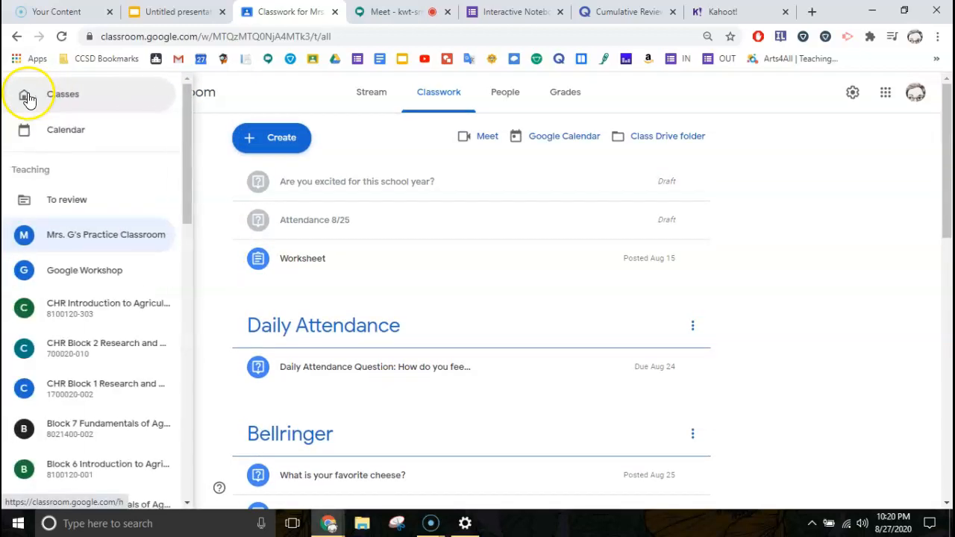
{"action": "left_click", "coordinate": [82, 273]}
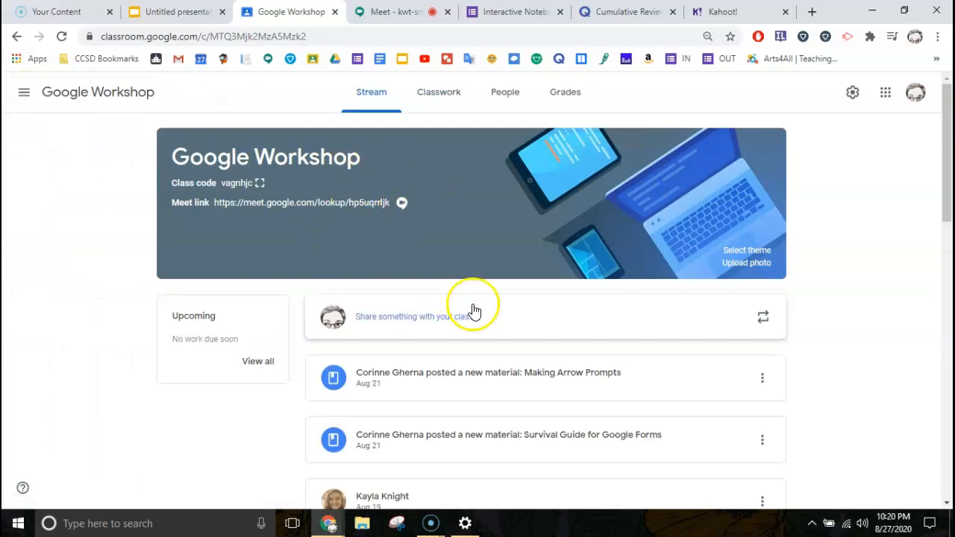
{"action": "scroll", "coordinate": [472, 309], "scroll_direction": "down", "scroll_amount": 3}
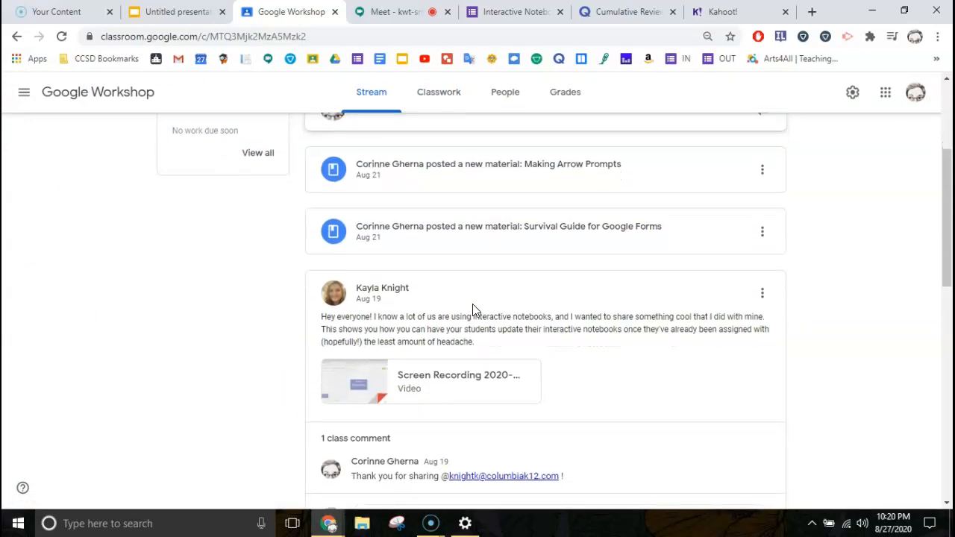
{"action": "scroll", "coordinate": [472, 309], "scroll_direction": "down", "scroll_amount": 2}
{"action": "scroll", "coordinate": [472, 310], "scroll_direction": "down", "scroll_amount": 4}
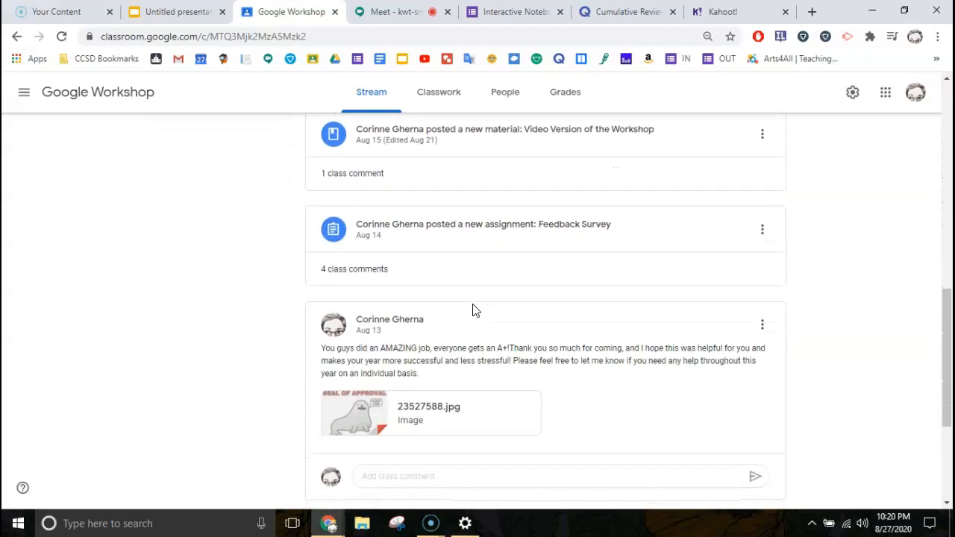
{"action": "scroll", "coordinate": [472, 309], "scroll_direction": "up", "scroll_amount": 2}
{"action": "scroll", "coordinate": [473, 309], "scroll_direction": "up", "scroll_amount": 2}
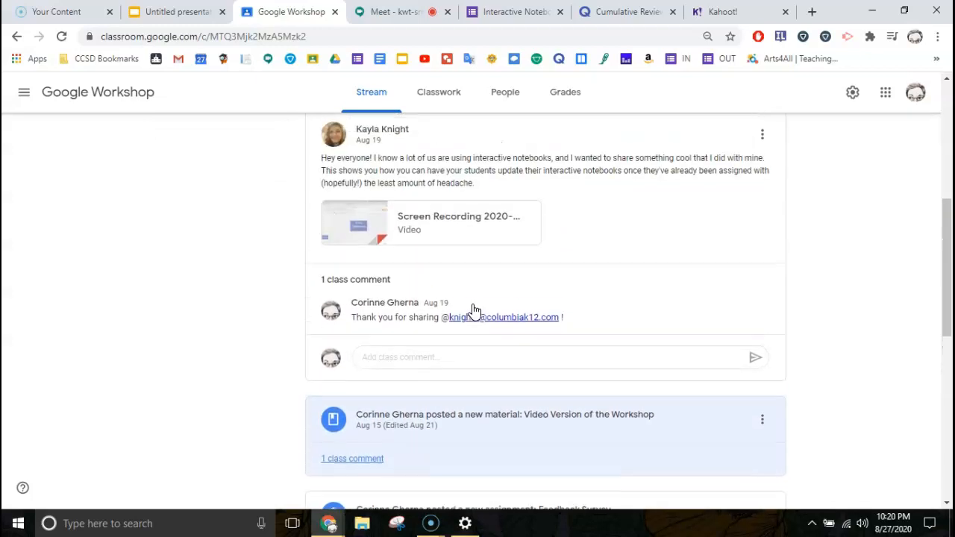
{"action": "scroll", "coordinate": [472, 310], "scroll_direction": "up", "scroll_amount": 1}
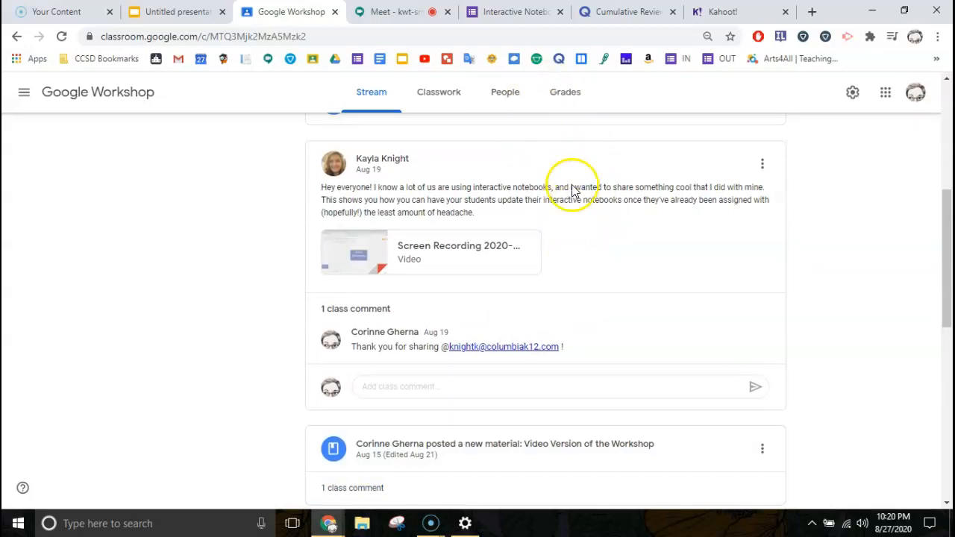
{"action": "scroll", "coordinate": [571, 190], "scroll_direction": "up", "scroll_amount": 5}
{"action": "left_click", "coordinate": [435, 96]}
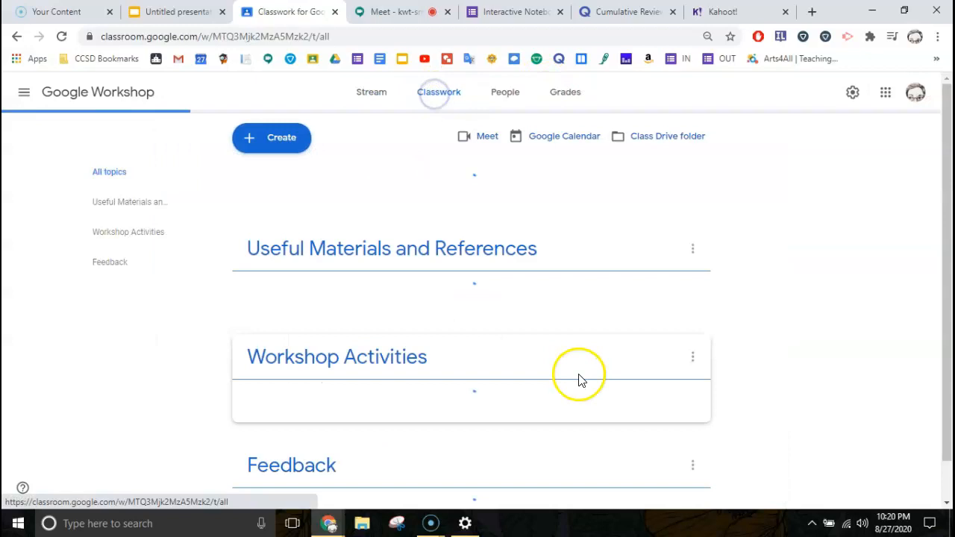
{"action": "scroll", "coordinate": [529, 372], "scroll_direction": "down", "scroll_amount": 2}
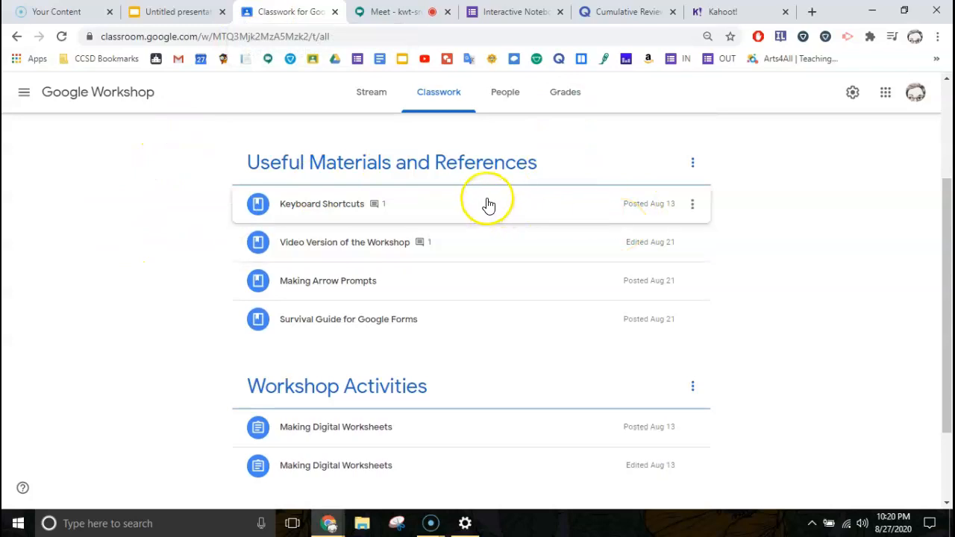
Switch to the waiting Google Meet meeting and join it, bringing up its joining info
{"action": "left_click", "coordinate": [388, 12]}
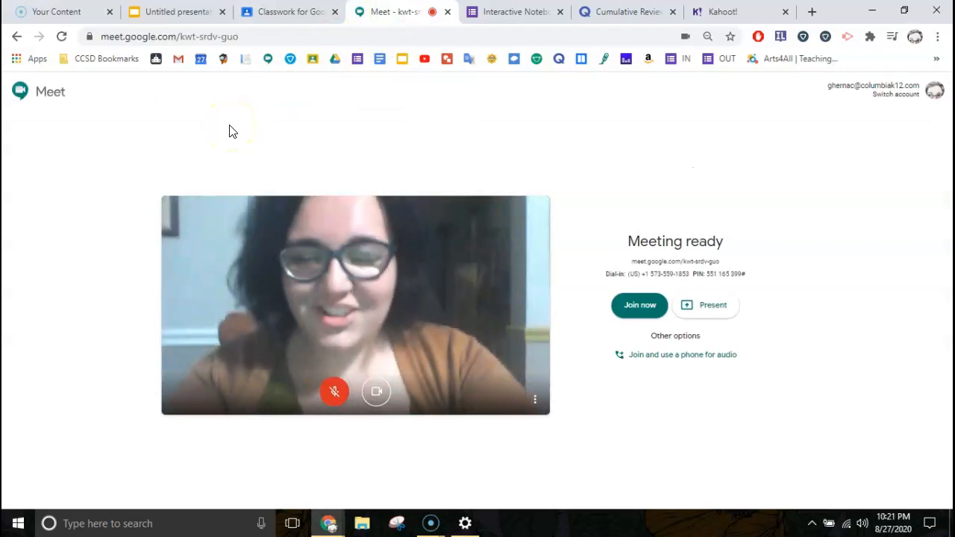
{"action": "left_click", "coordinate": [230, 118]}
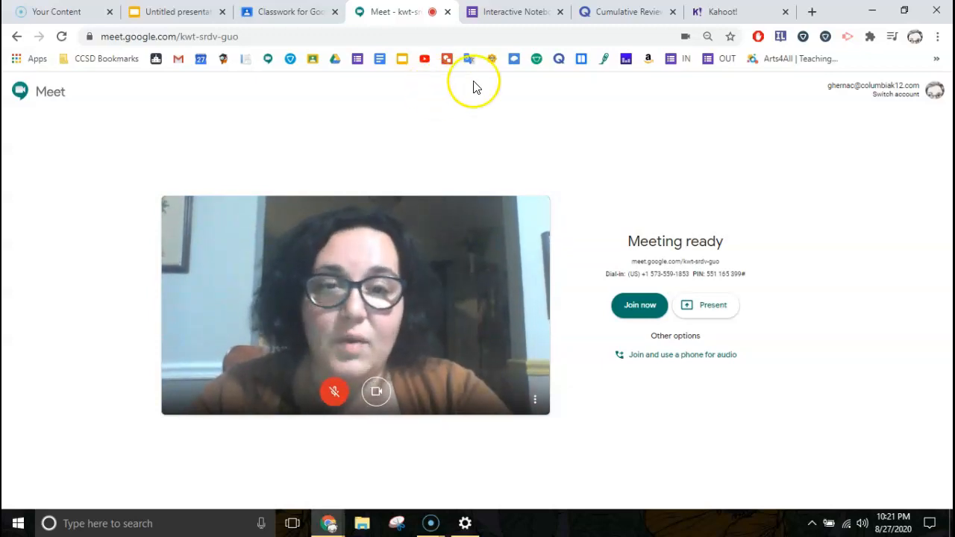
{"action": "left_click", "coordinate": [631, 313]}
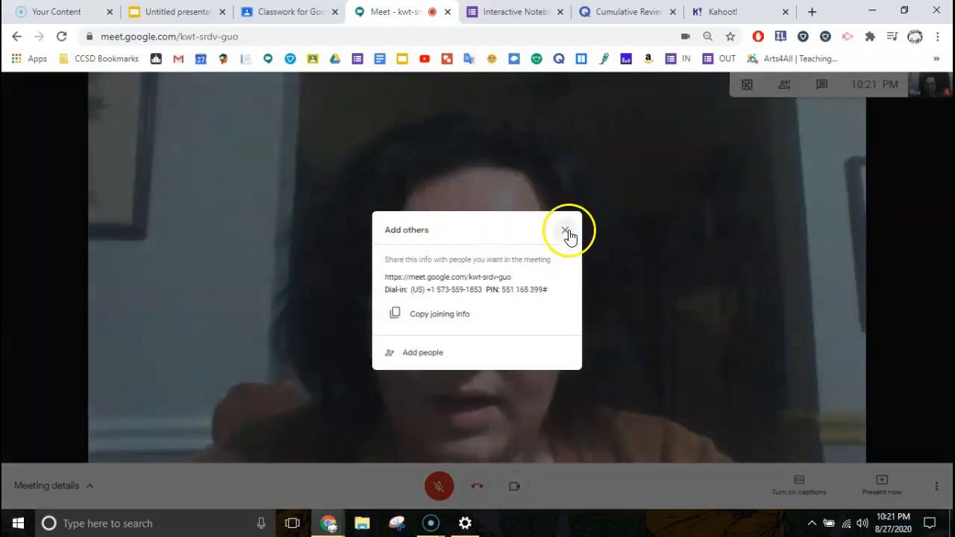
Dismiss the Add others joining info and turn the camera off
{"action": "left_click", "coordinate": [566, 230]}
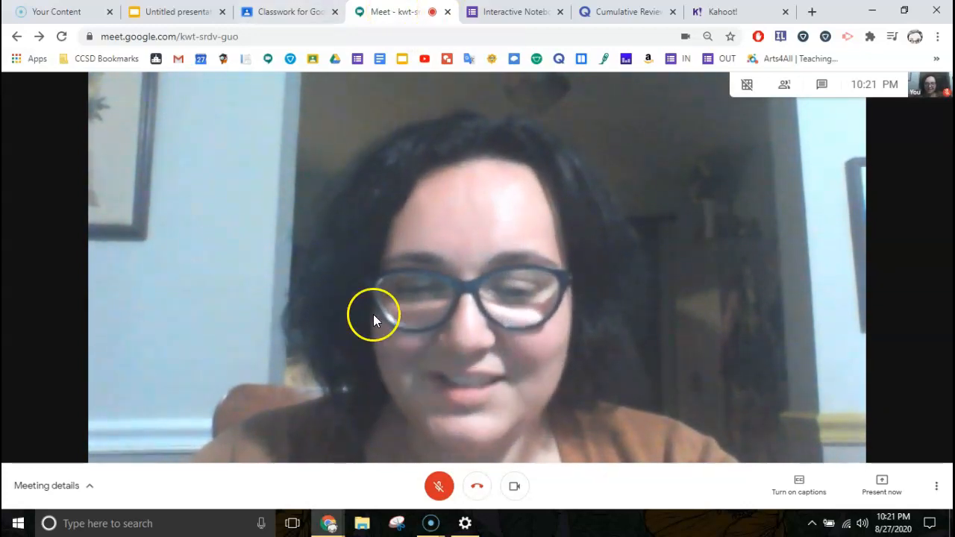
{"action": "left_click", "coordinate": [514, 486]}
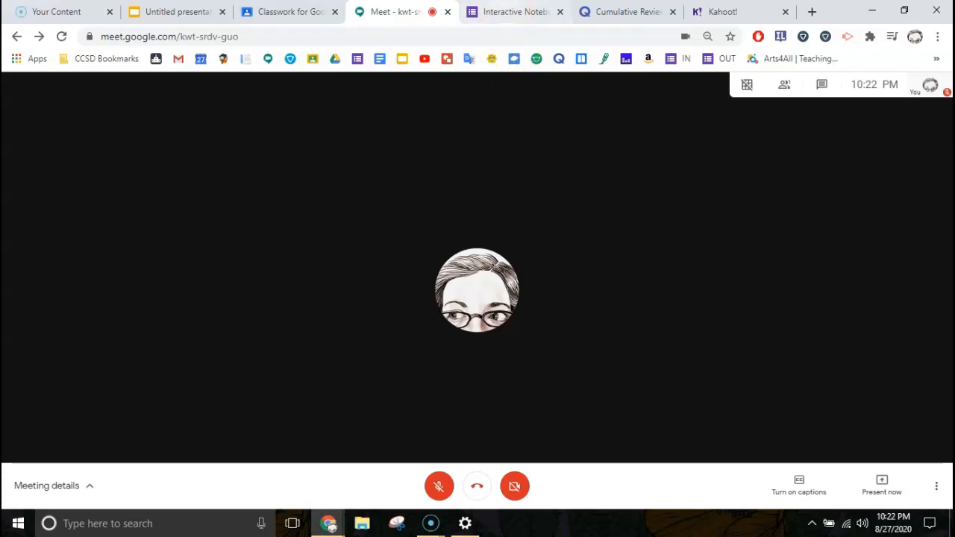
Switch to the Interactive Notebook Test form, close the meeting, and scroll through its sections
{"action": "left_click", "coordinate": [500, 15]}
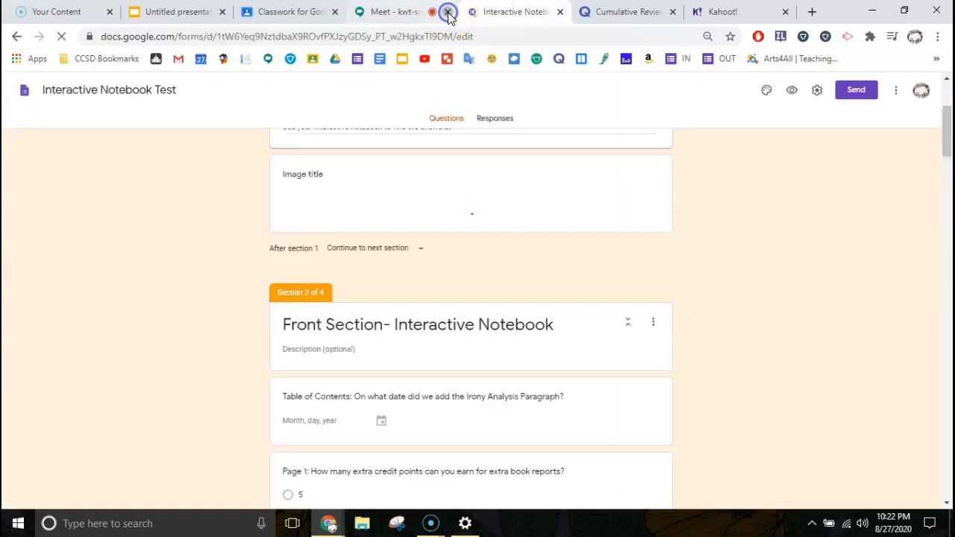
{"action": "left_click", "coordinate": [447, 12]}
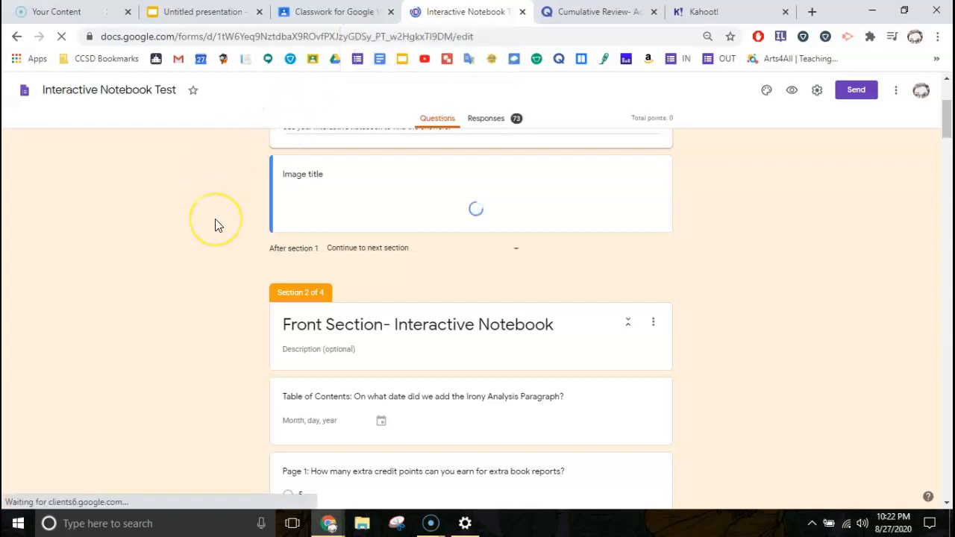
{"action": "scroll", "coordinate": [214, 225], "scroll_direction": "up", "scroll_amount": 3}
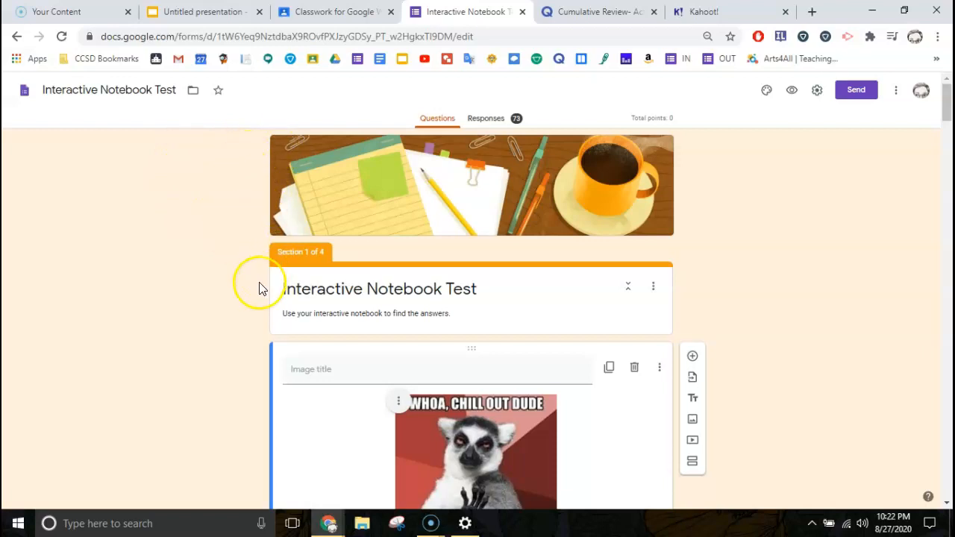
{"action": "scroll", "coordinate": [208, 376], "scroll_direction": "down", "scroll_amount": 2}
{"action": "scroll", "coordinate": [208, 375], "scroll_direction": "down", "scroll_amount": 3}
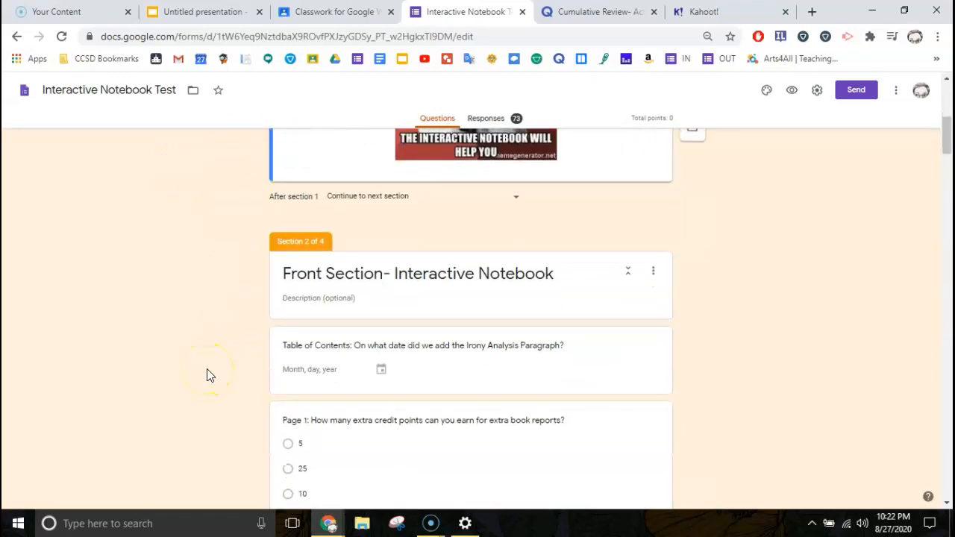
{"action": "scroll", "coordinate": [208, 376], "scroll_direction": "down", "scroll_amount": 6}
{"action": "scroll", "coordinate": [208, 369], "scroll_direction": "up", "scroll_amount": 6}
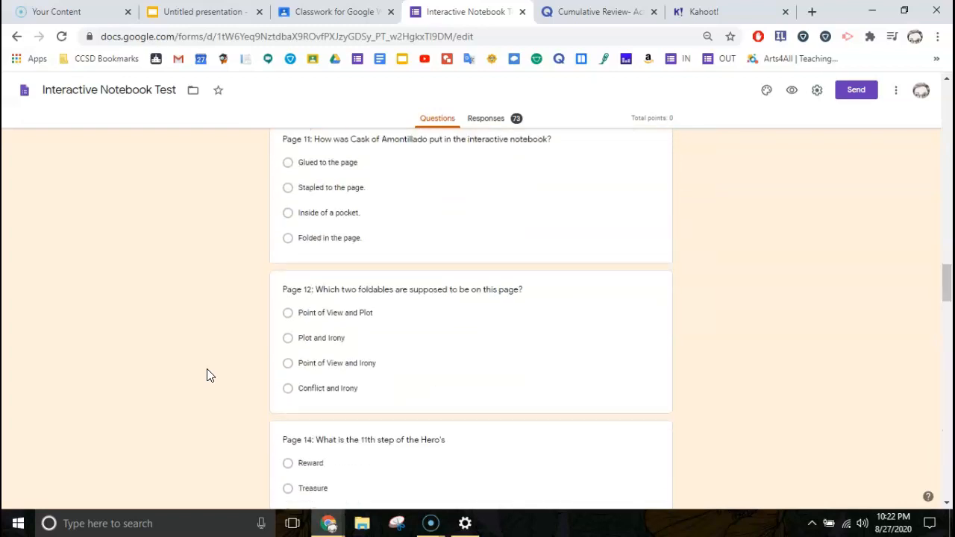
{"action": "scroll", "coordinate": [208, 368], "scroll_direction": "down", "scroll_amount": 12}
{"action": "scroll", "coordinate": [206, 377], "scroll_direction": "up", "scroll_amount": 20}
{"action": "scroll", "coordinate": [208, 385], "scroll_direction": "up", "scroll_amount": 5}
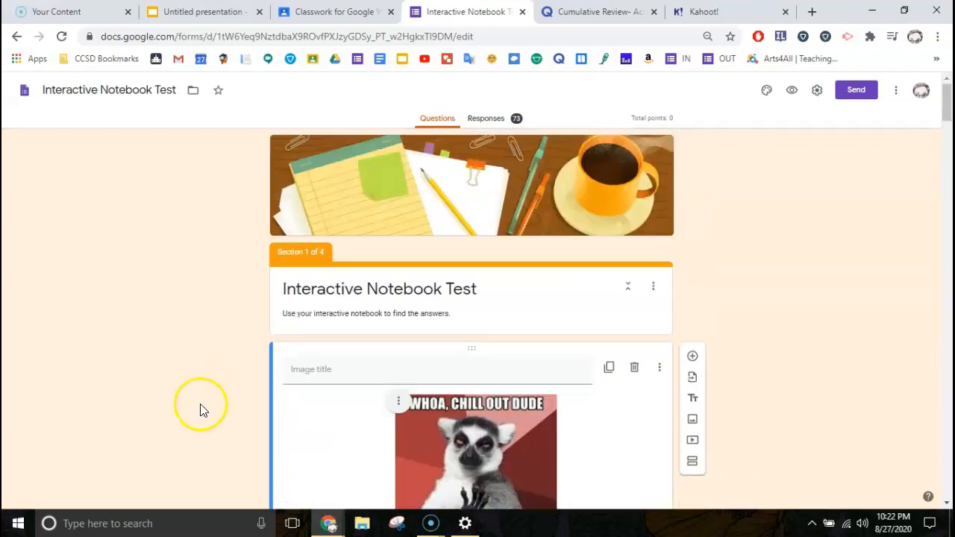
Preview the Interactive Notebook Test, enlarge it, and advance page by page to the bonus page 4
{"action": "left_click", "coordinate": [793, 90]}
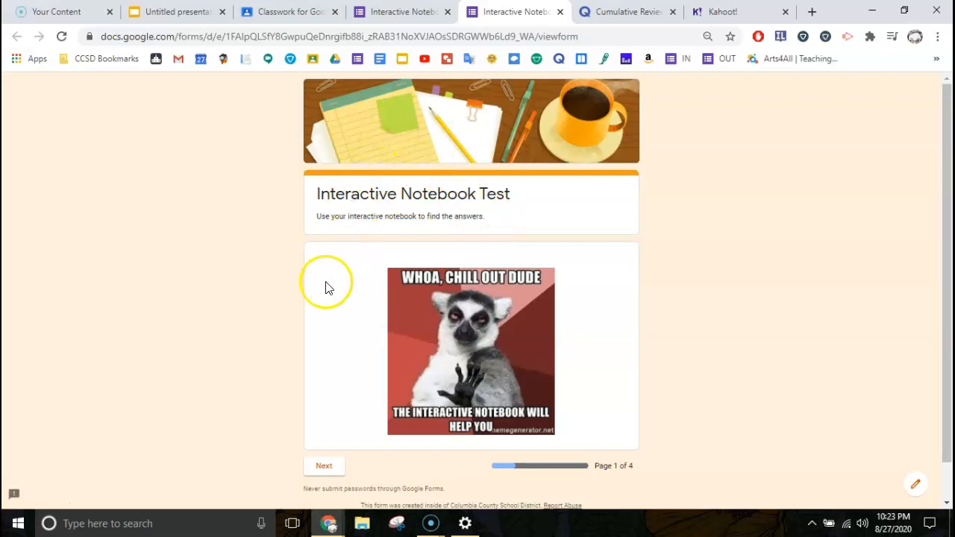
{"action": "scroll", "coordinate": [340, 265], "scroll_direction": "down", "scroll_amount": 1}
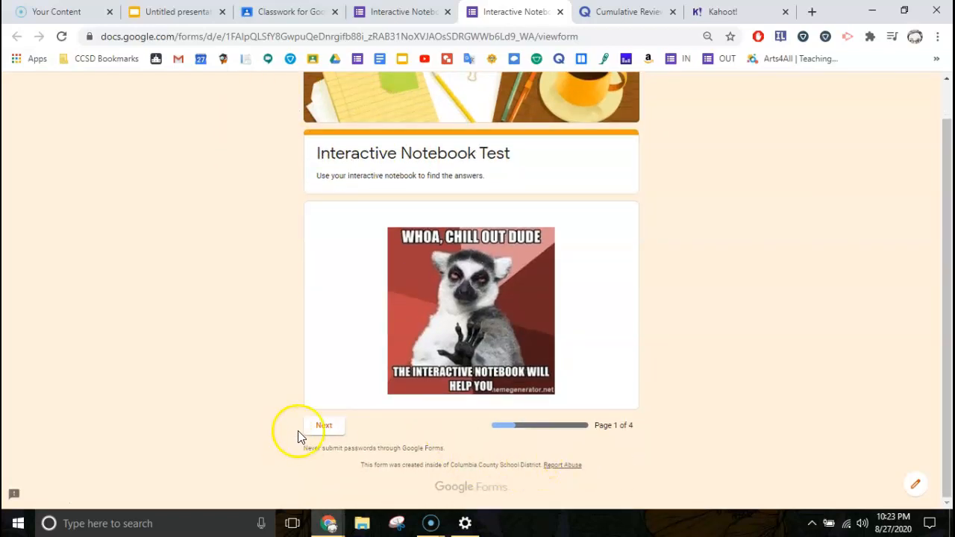
{"action": "left_click", "coordinate": [324, 425]}
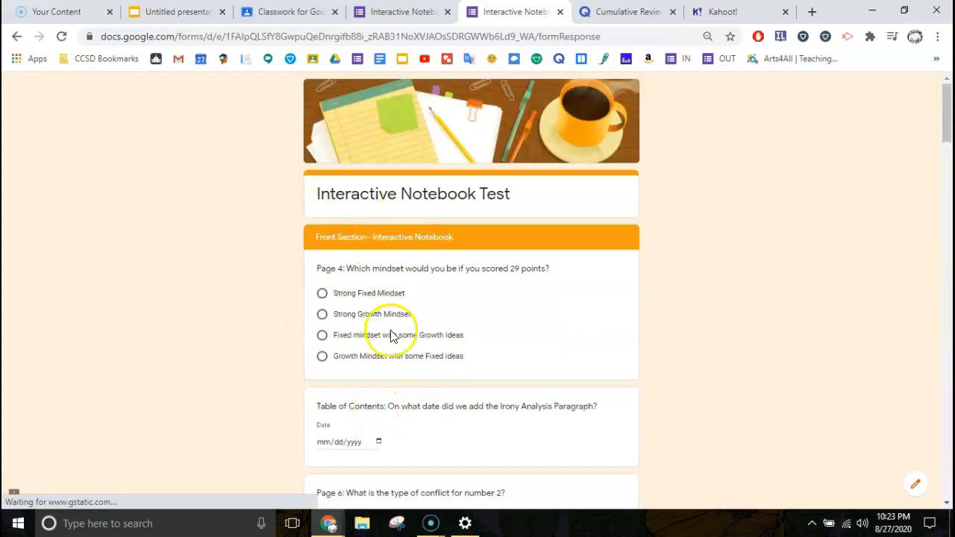
{"action": "scroll", "coordinate": [389, 347], "scroll_direction": "down", "scroll_amount": 10}
{"action": "key", "text": "ctrl+plus"}
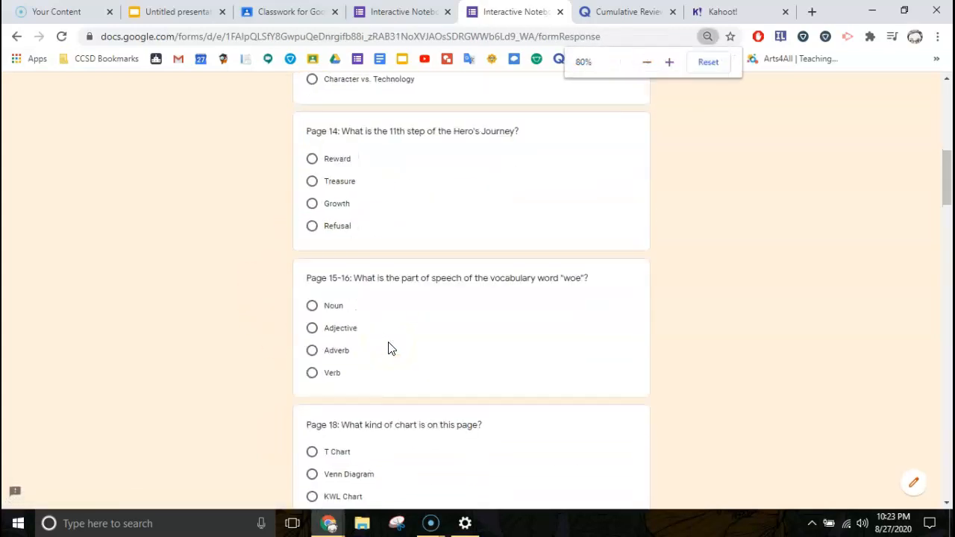
{"action": "scroll", "coordinate": [388, 347], "scroll_direction": "down", "scroll_amount": 10}
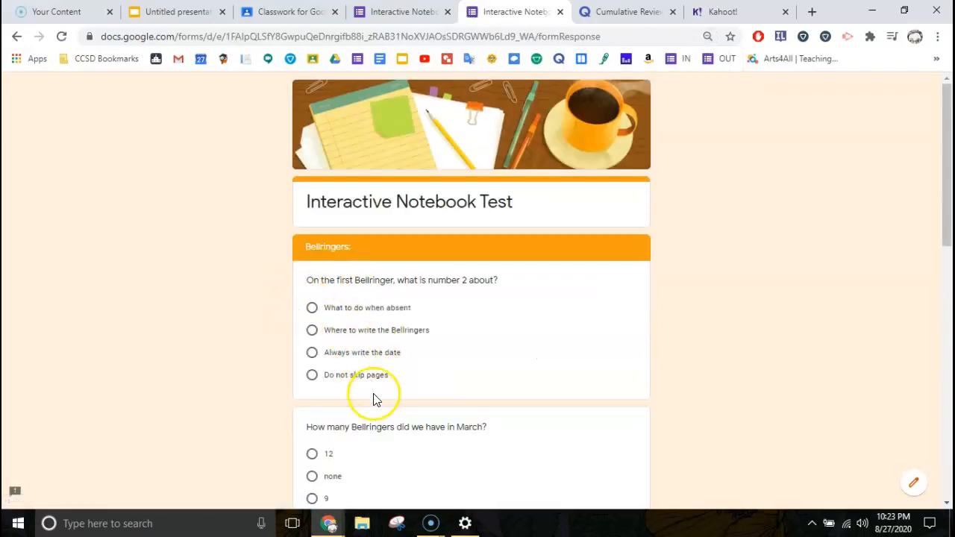
{"action": "scroll", "coordinate": [374, 396], "scroll_direction": "down", "scroll_amount": 10}
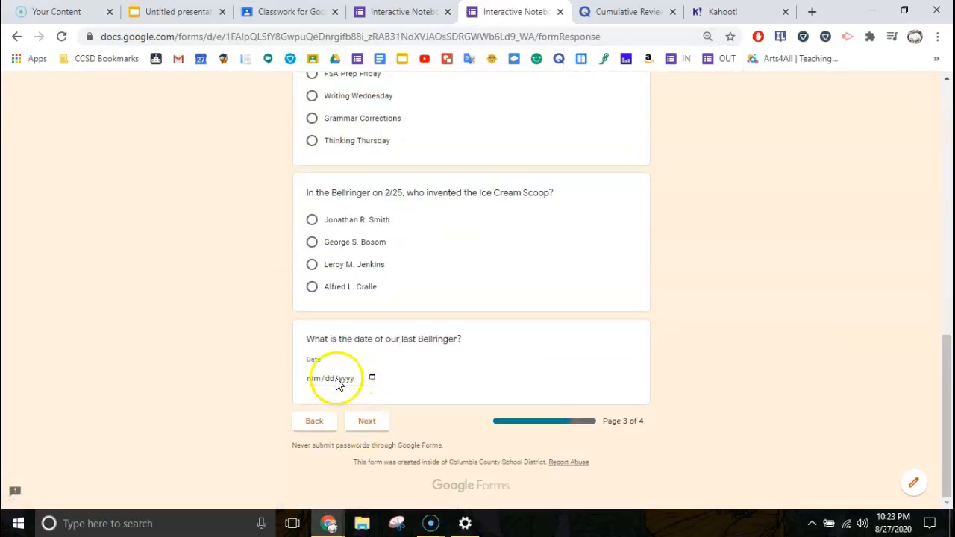
{"action": "left_click", "coordinate": [364, 422]}
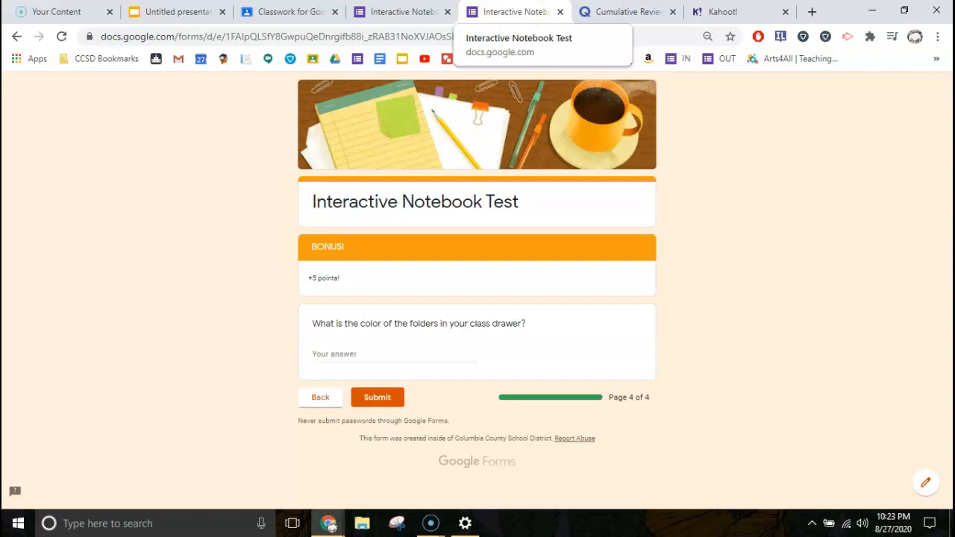
View the Cumulative Review- Academic Vocabulary Quizlet set, then return to the Screencast-O-Matic recordings
{"action": "left_click", "coordinate": [612, 16]}
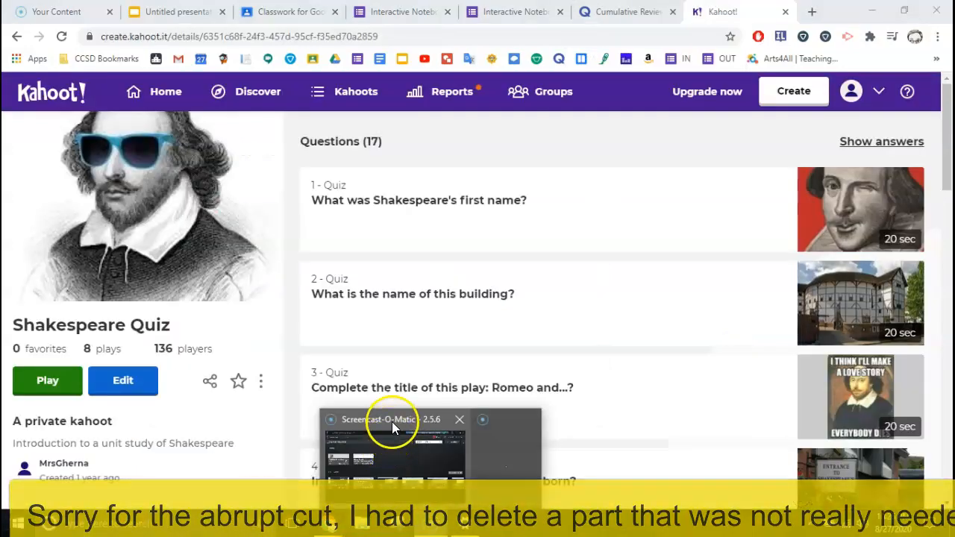
{"action": "left_click", "coordinate": [392, 421]}
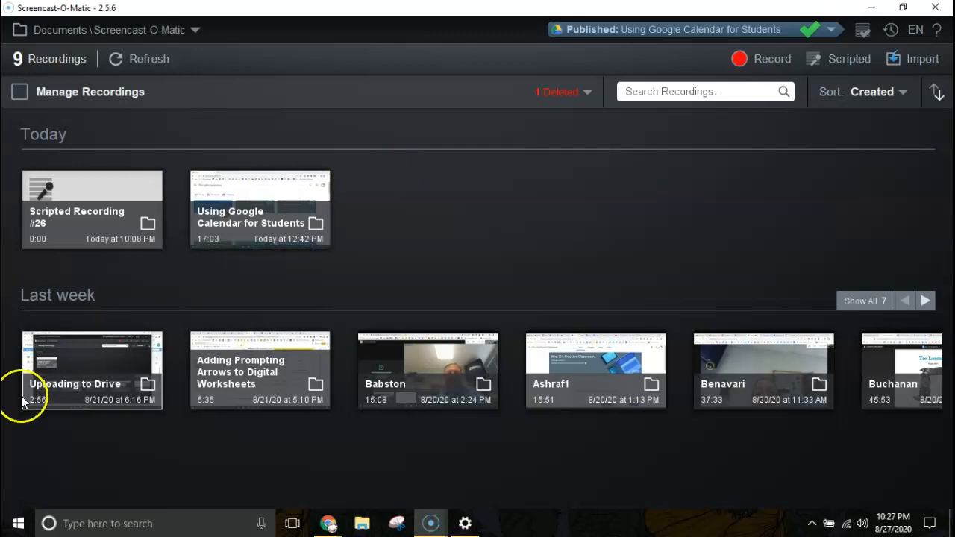
Open the 2:56 Uploading to Drive recording from the Last week row
{"action": "left_click", "coordinate": [63, 359]}
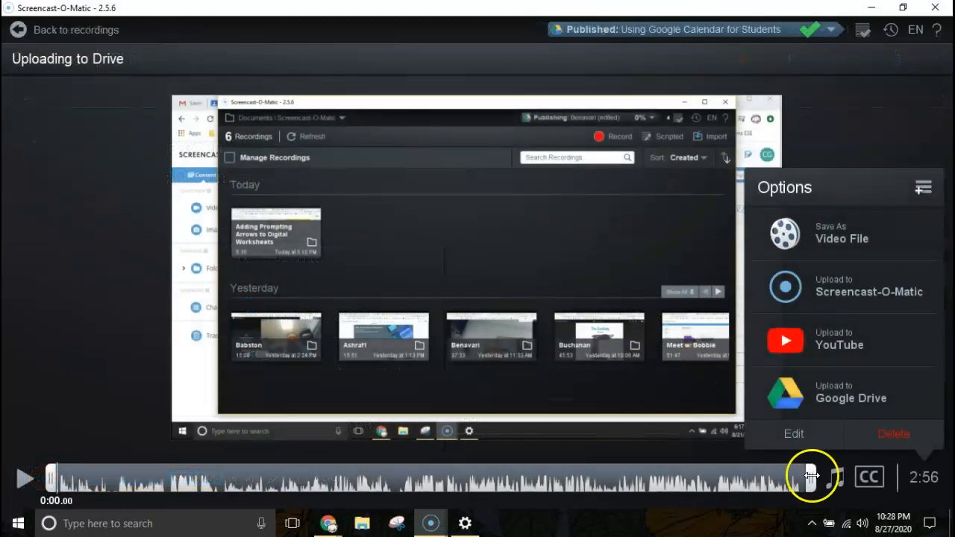
Load Uploading to Drive into the editor and move the playhead to 0:12.76
{"action": "left_click", "coordinate": [793, 432]}
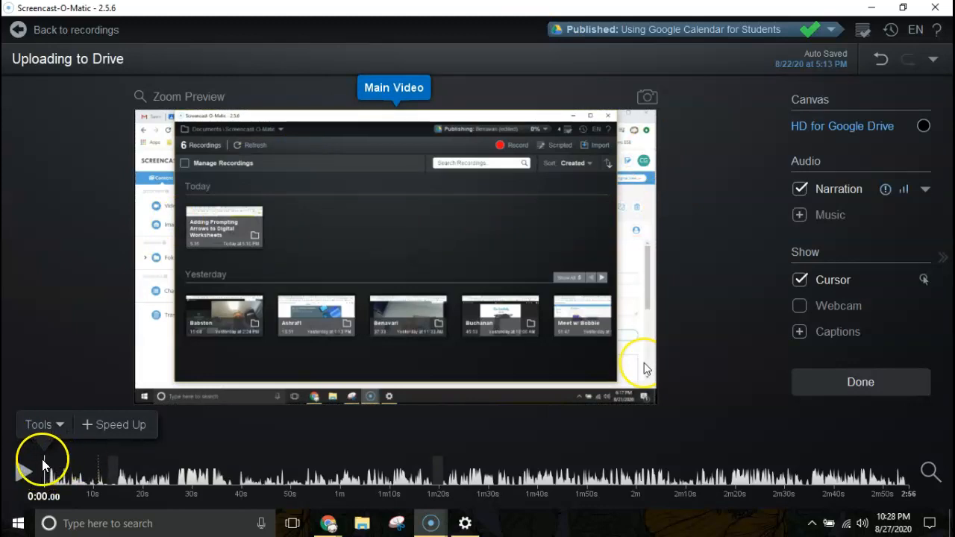
{"action": "left_click_drag", "start_coordinate": [46, 467], "coordinate": [146, 478]}
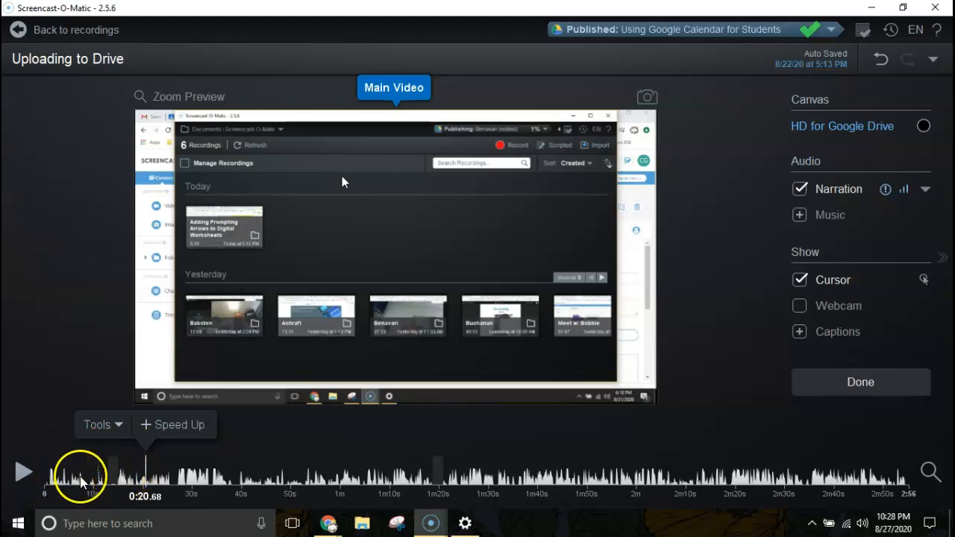
{"action": "left_click", "coordinate": [110, 425]}
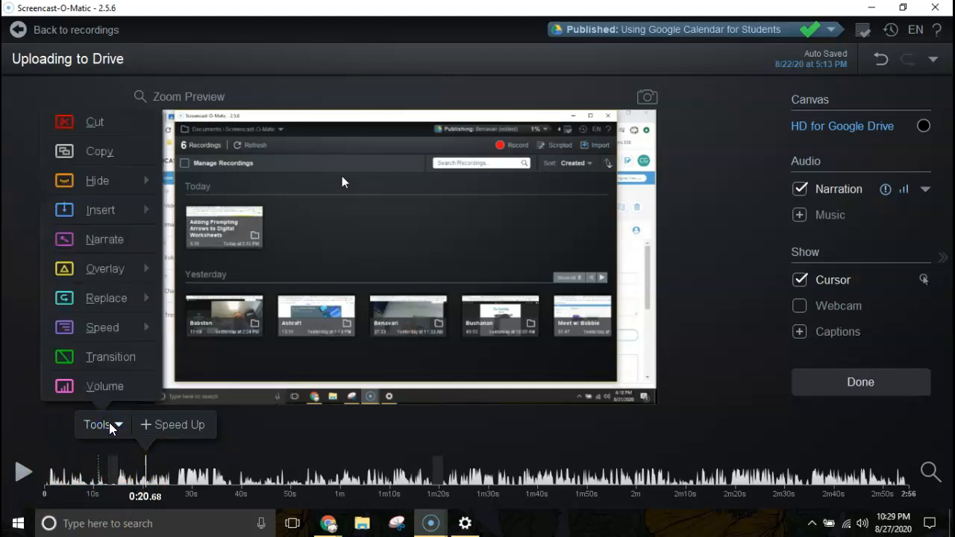
{"action": "left_click", "coordinate": [91, 123]}
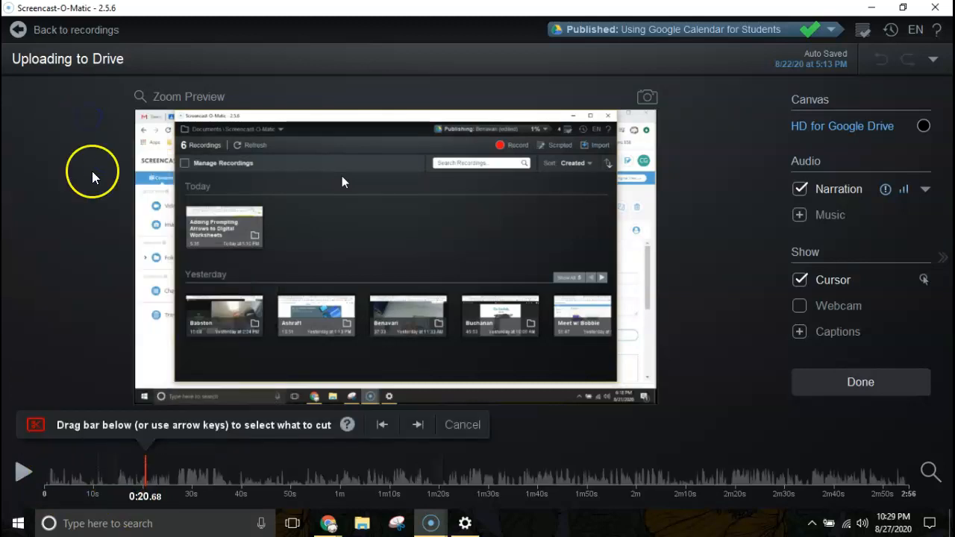
{"action": "left_click", "coordinate": [381, 424]}
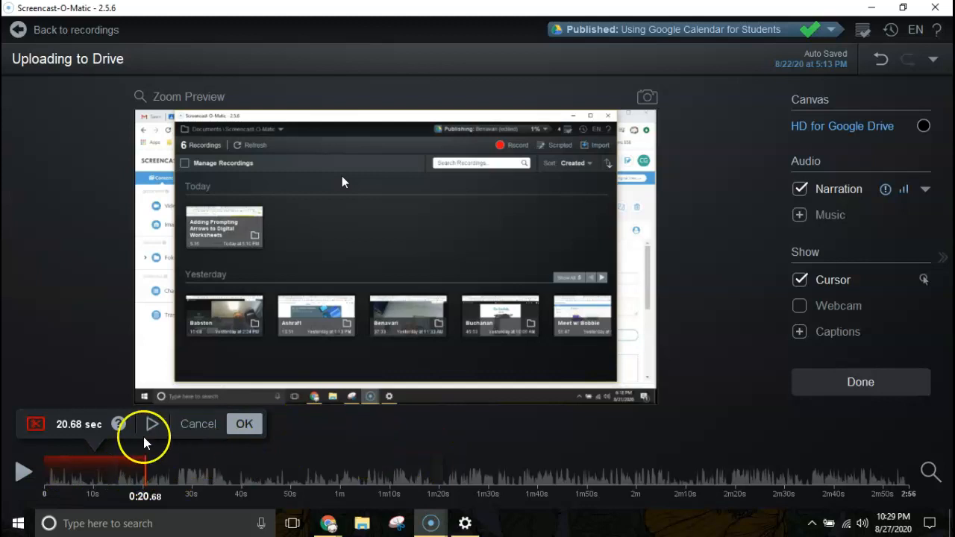
{"action": "left_click", "coordinate": [201, 424]}
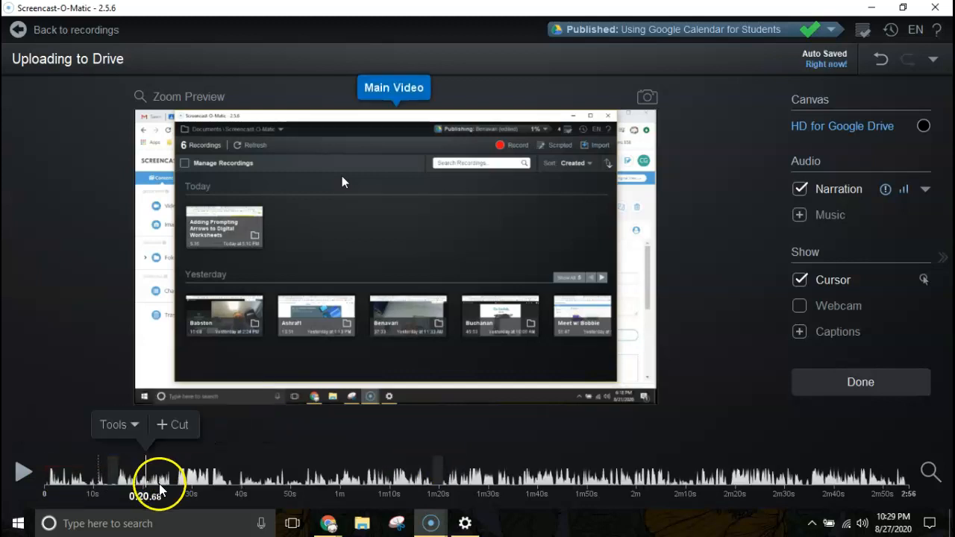
Start a cut from 0:20.68 to the end of the recording, then cancel it
{"action": "left_click", "coordinate": [173, 430]}
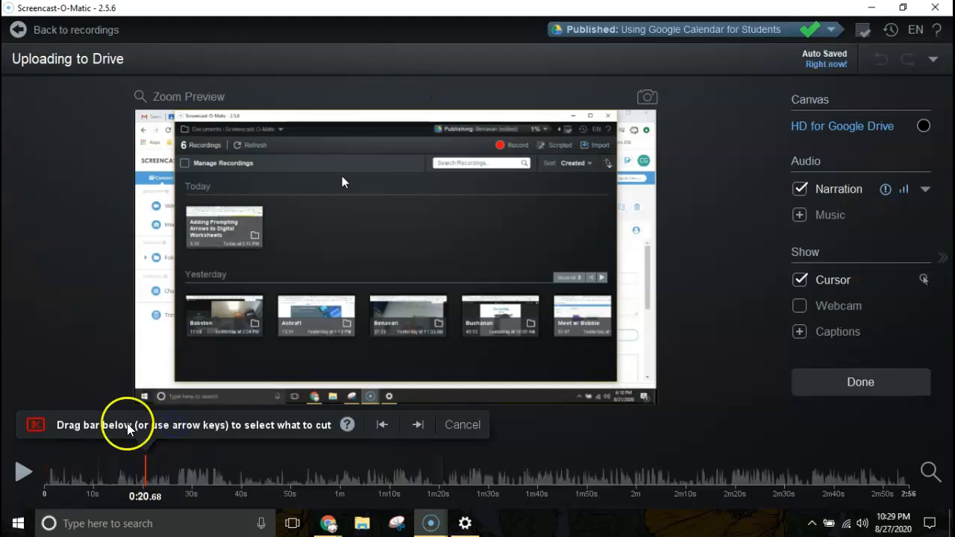
{"action": "left_click", "coordinate": [418, 427]}
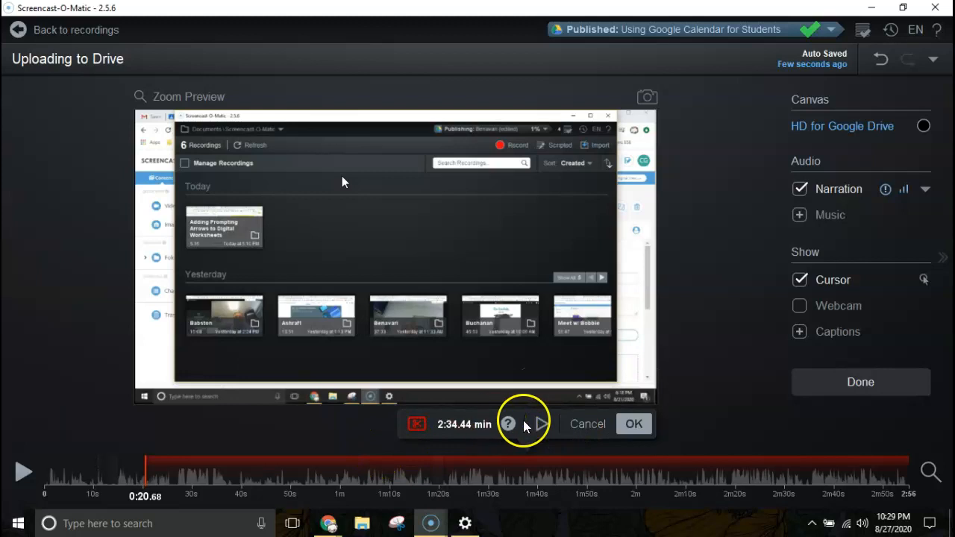
{"action": "left_click", "coordinate": [582, 425]}
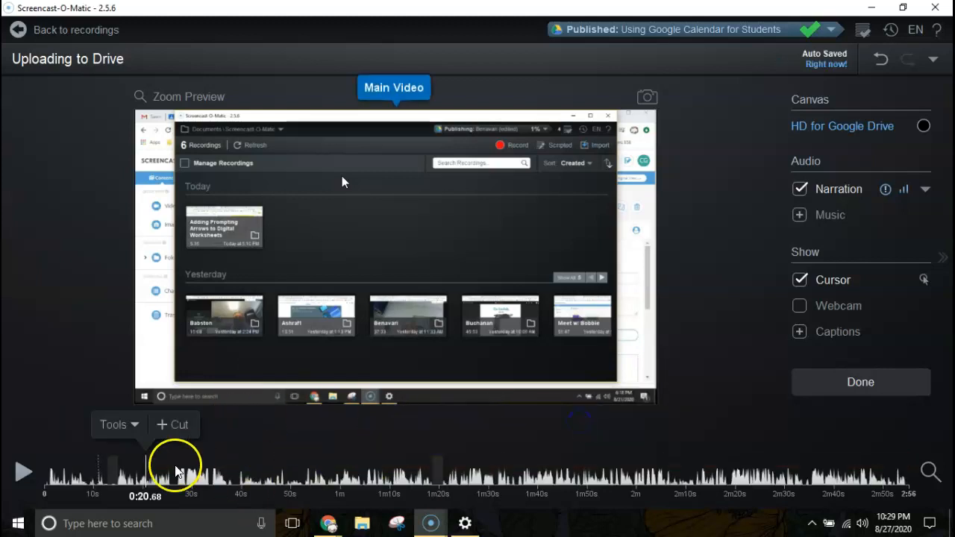
Try a 7.36-second cut from 0:20.68 to 0:28.04, discard it, and bring up the Tools list
{"action": "left_click", "coordinate": [159, 427]}
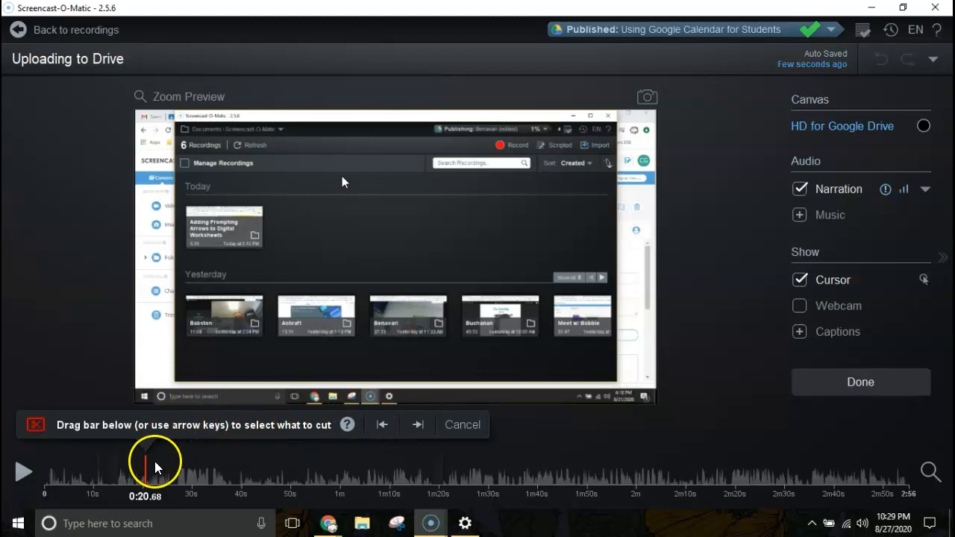
{"action": "mouse_move", "coordinate": [145, 474]}
{"action": "left_mouse_down"}
{"action": "mouse_move", "coordinate": [200, 475]}
{"action": "mouse_move", "coordinate": [112, 473]}
{"action": "left_mouse_up"}
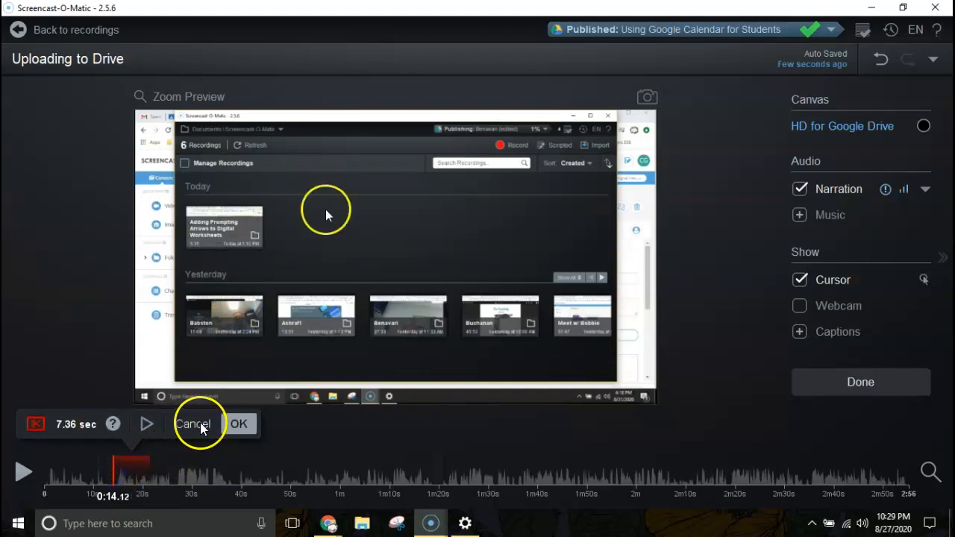
{"action": "left_click", "coordinate": [181, 431]}
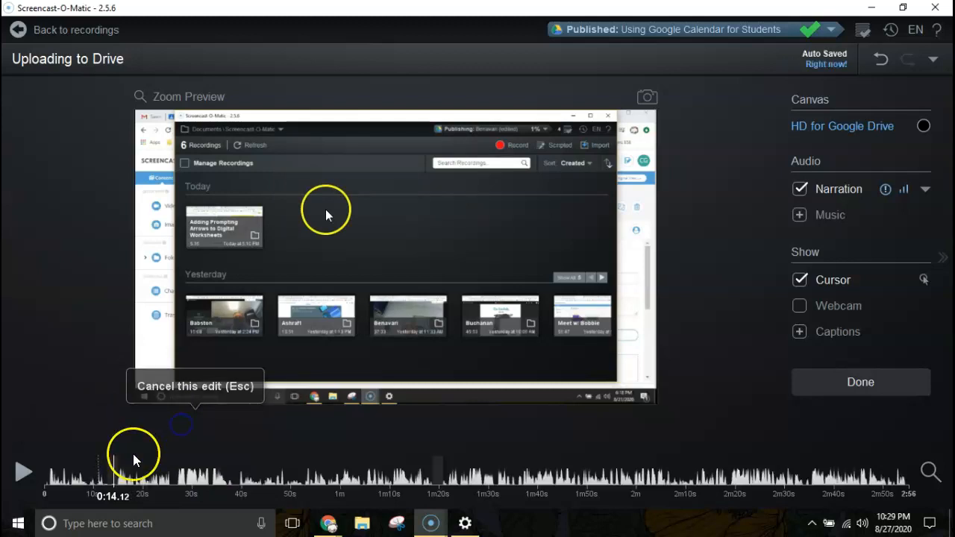
{"action": "left_click", "coordinate": [86, 427]}
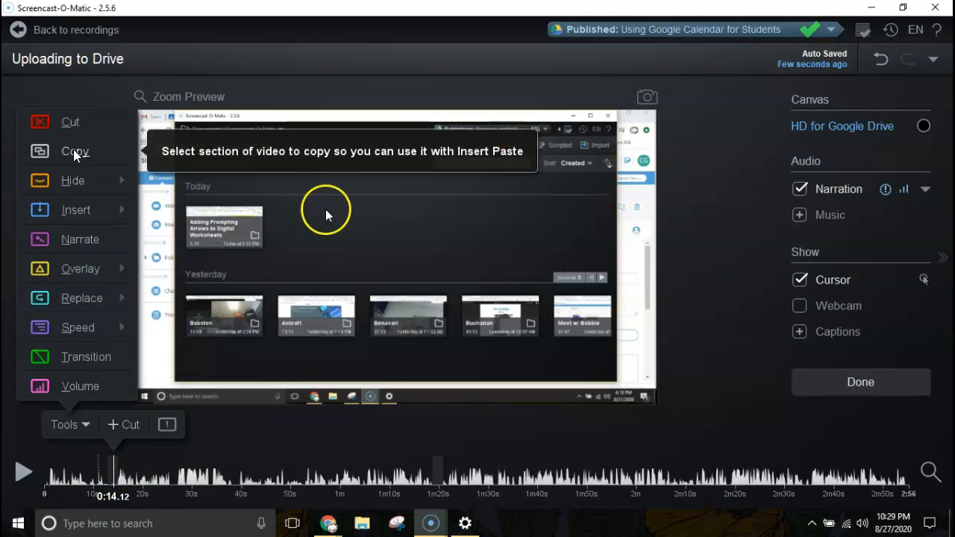
Browse the Hide and Insert tool menus to reach the image Overlay sources: My Files, Clipboard, Stock Library
{"action": "left_click", "coordinate": [75, 183]}
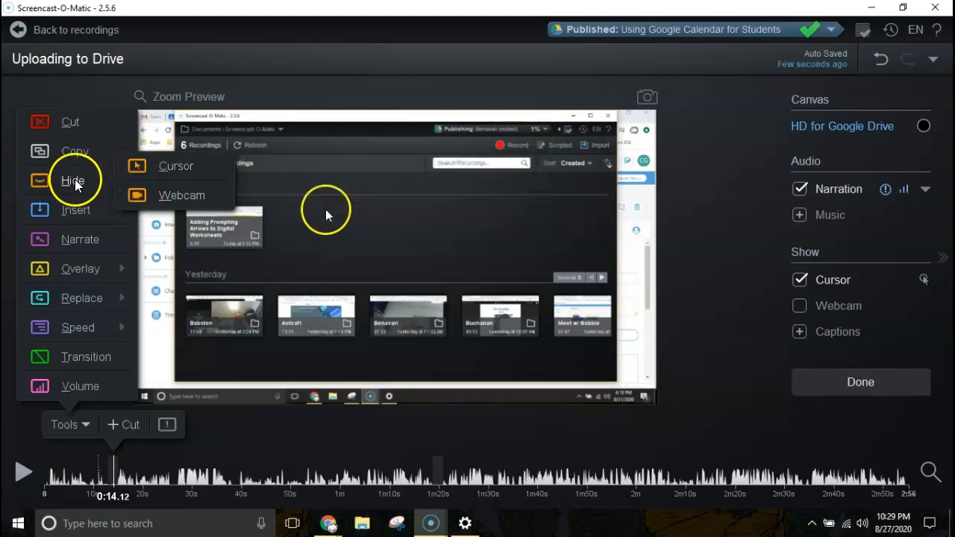
{"action": "left_click", "coordinate": [73, 212]}
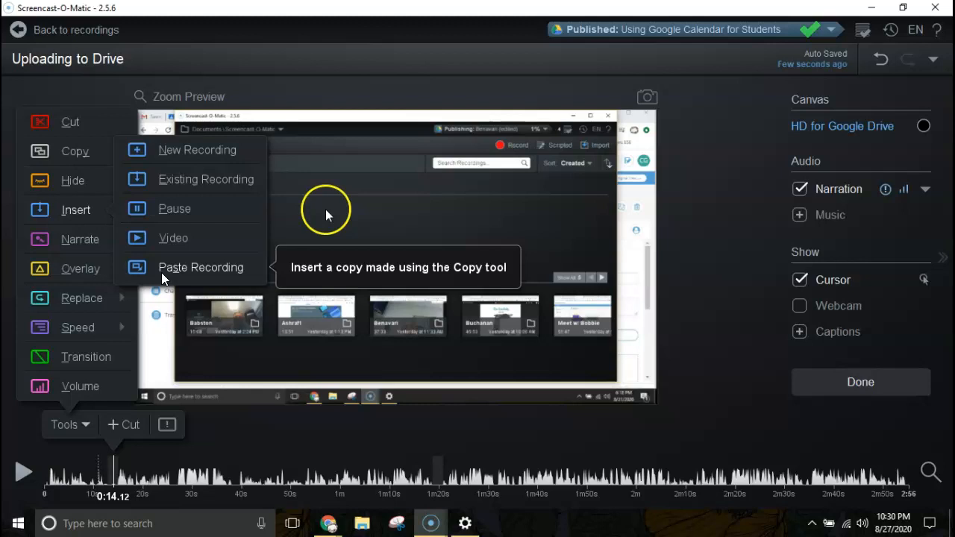
{"action": "mouse_move", "coordinate": [98, 273]}
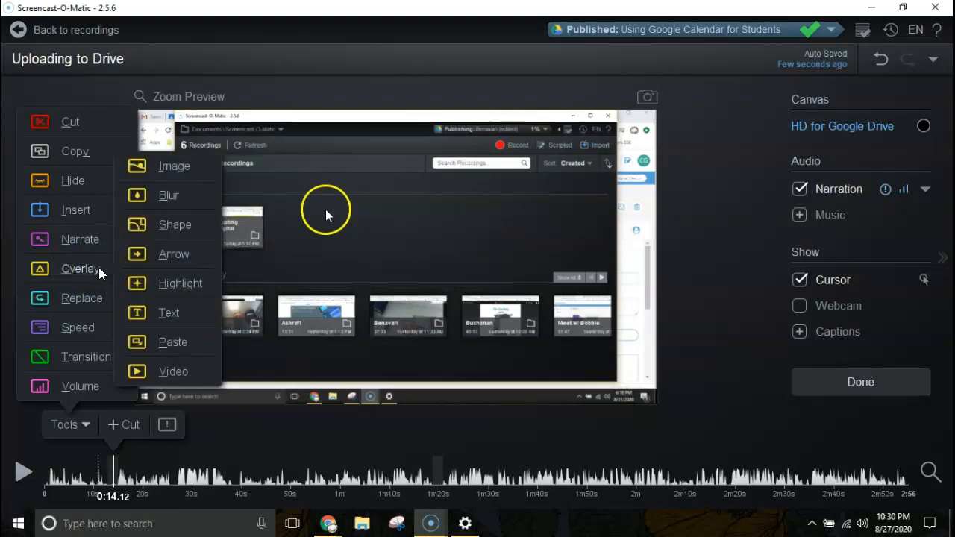
{"action": "mouse_move", "coordinate": [75, 216]}
{"action": "left_click", "coordinate": [171, 167]}
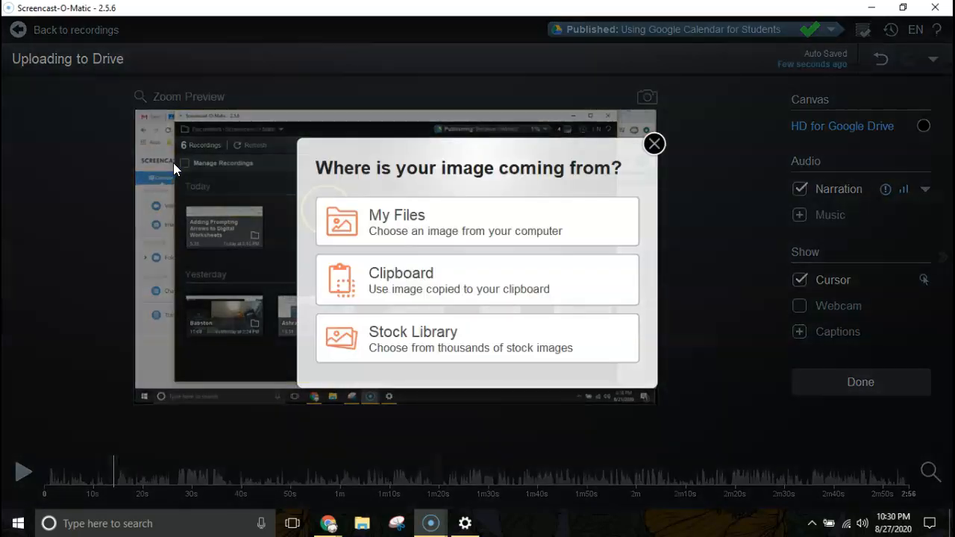
{"action": "left_click", "coordinate": [431, 285]}
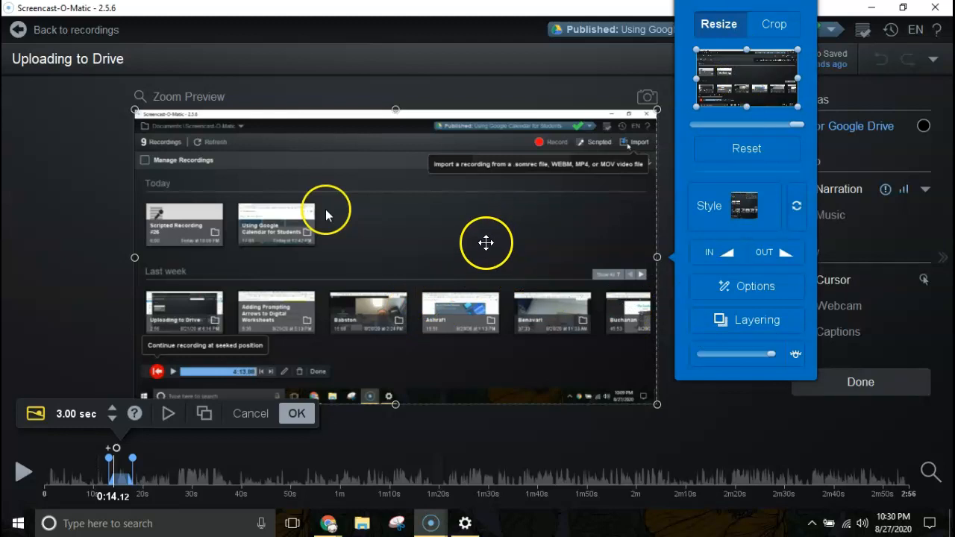
{"action": "mouse_move", "coordinate": [453, 227]}
{"action": "left_mouse_down"}
{"action": "mouse_move", "coordinate": [446, 283]}
{"action": "mouse_move", "coordinate": [459, 224]}
{"action": "mouse_move", "coordinate": [426, 241]}
{"action": "mouse_move", "coordinate": [451, 223]}
{"action": "left_mouse_up"}
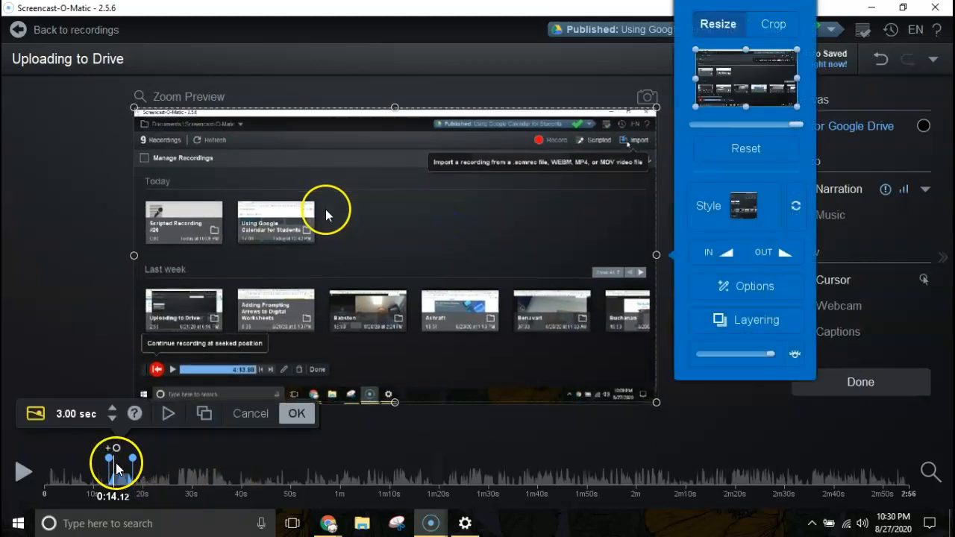
{"action": "mouse_move", "coordinate": [109, 461]}
{"action": "left_mouse_down"}
{"action": "mouse_move", "coordinate": [121, 458]}
{"action": "mouse_move", "coordinate": [113, 464]}
{"action": "left_mouse_up"}
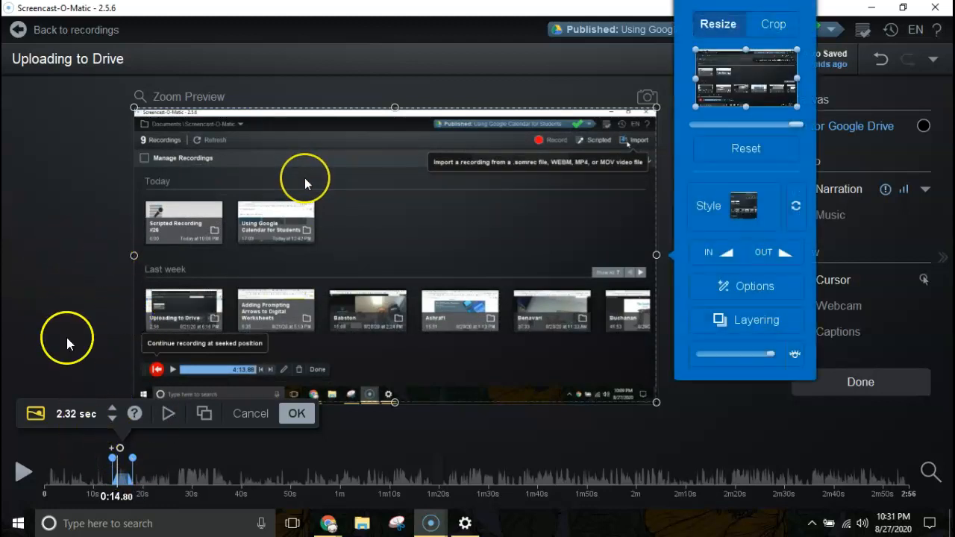
{"action": "left_click", "coordinate": [250, 413]}
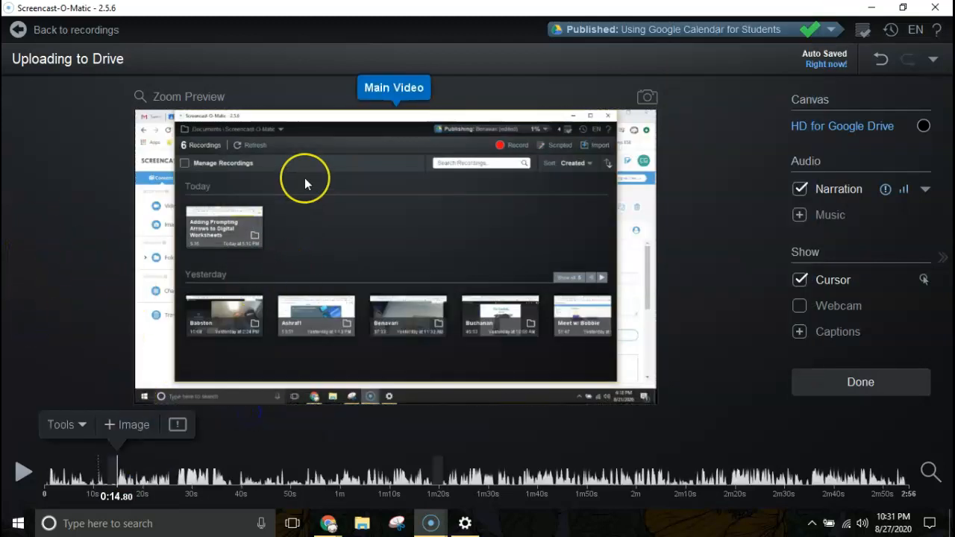
{"action": "left_click", "coordinate": [83, 423]}
{"action": "mouse_move", "coordinate": [65, 293]}
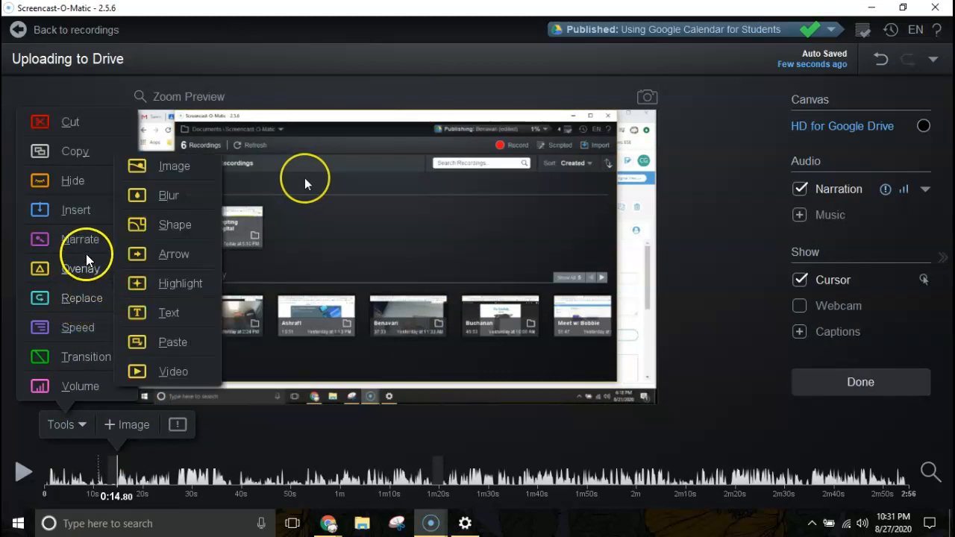
{"action": "mouse_move", "coordinate": [81, 329]}
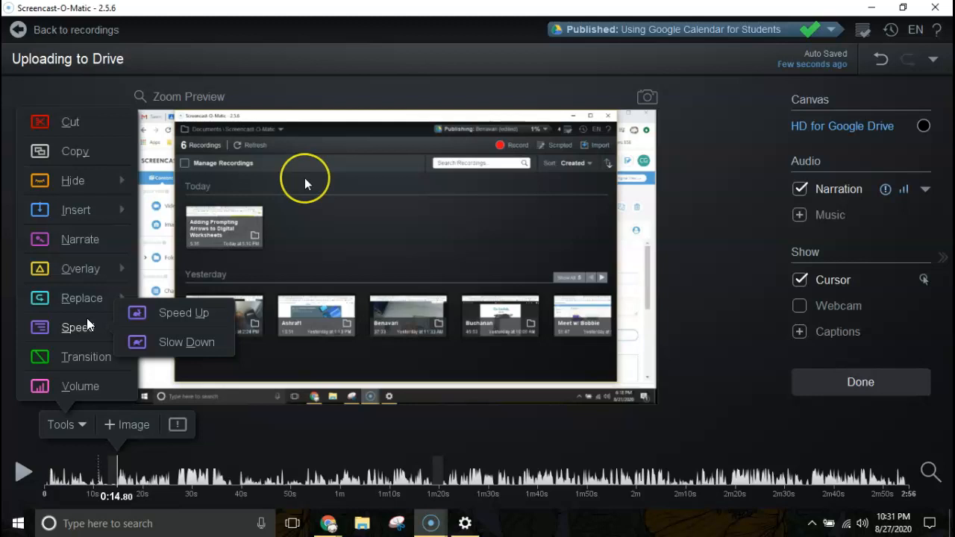
{"action": "left_click", "coordinate": [184, 313]}
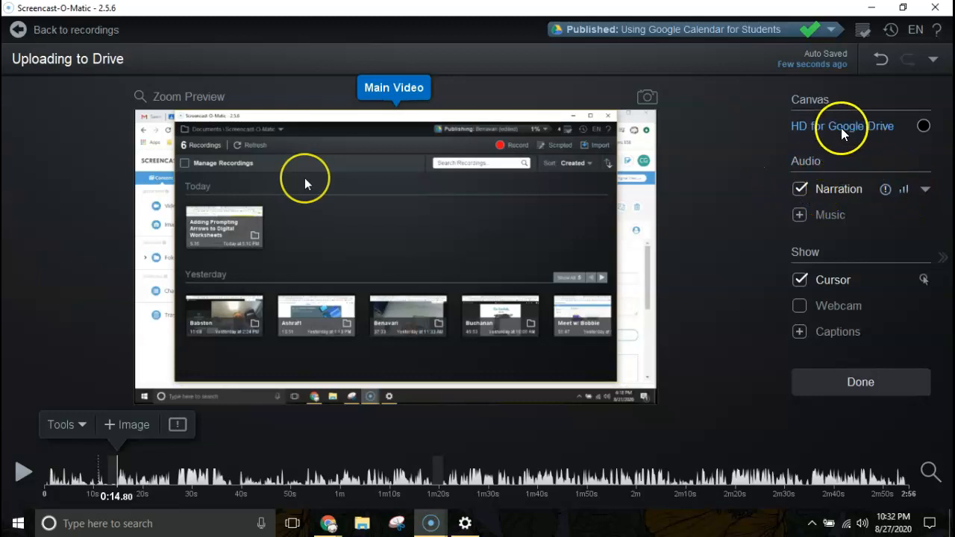
Check the canvas colour choices and silence findings, then open the narration audio options
{"action": "left_click", "coordinate": [924, 126]}
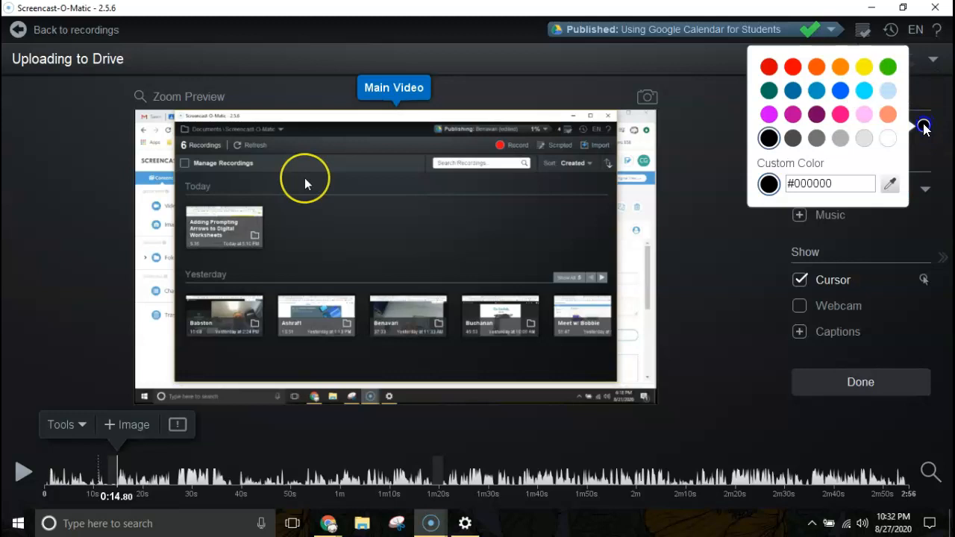
{"action": "left_click", "coordinate": [924, 127]}
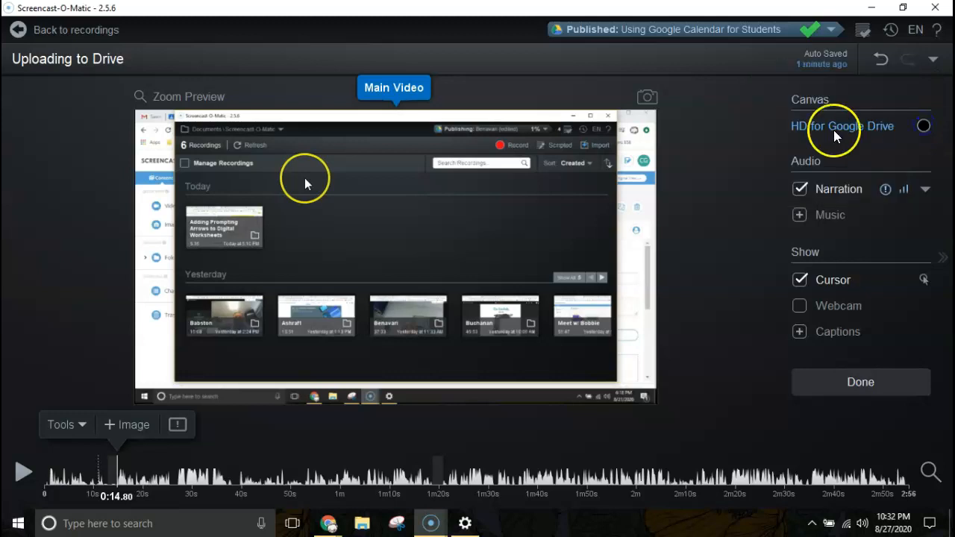
{"action": "left_click", "coordinate": [885, 190]}
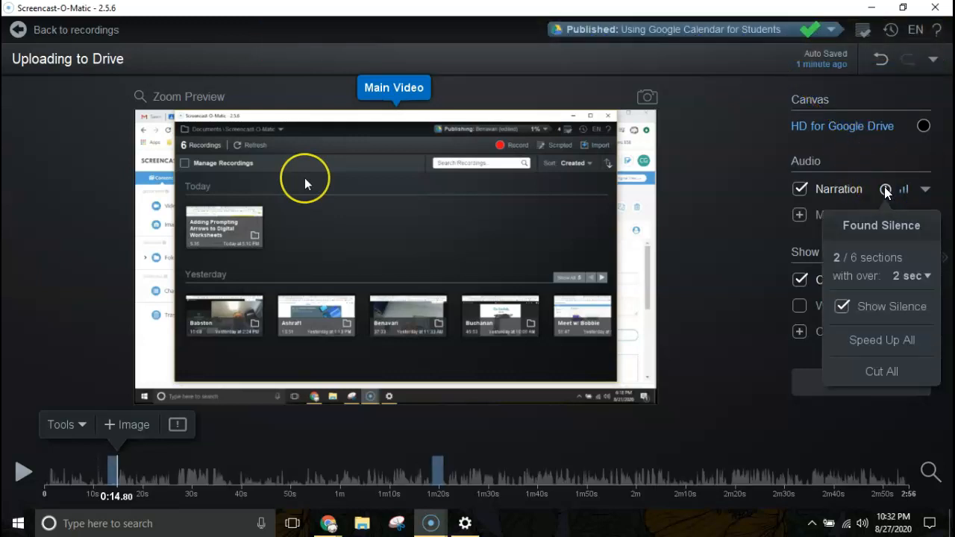
{"action": "left_click", "coordinate": [885, 190]}
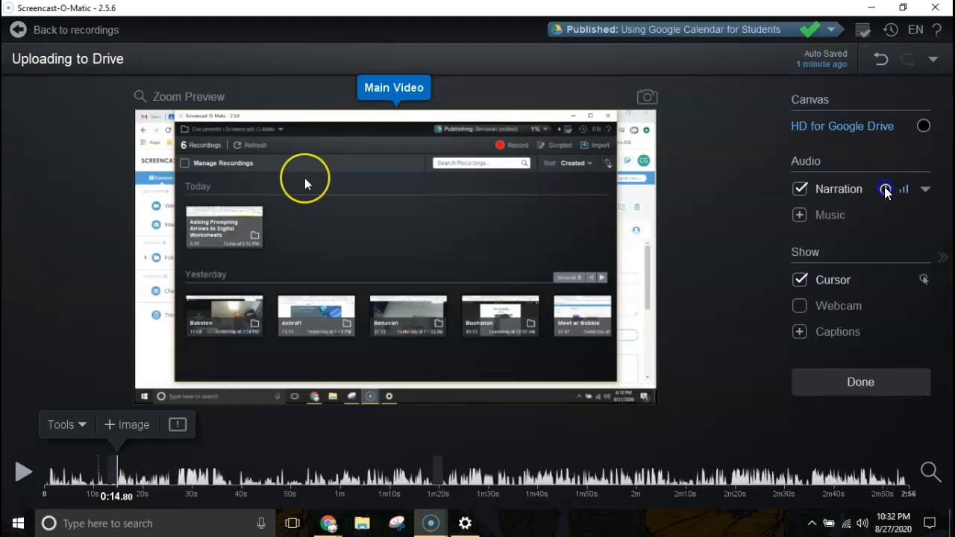
{"action": "left_click", "coordinate": [904, 191]}
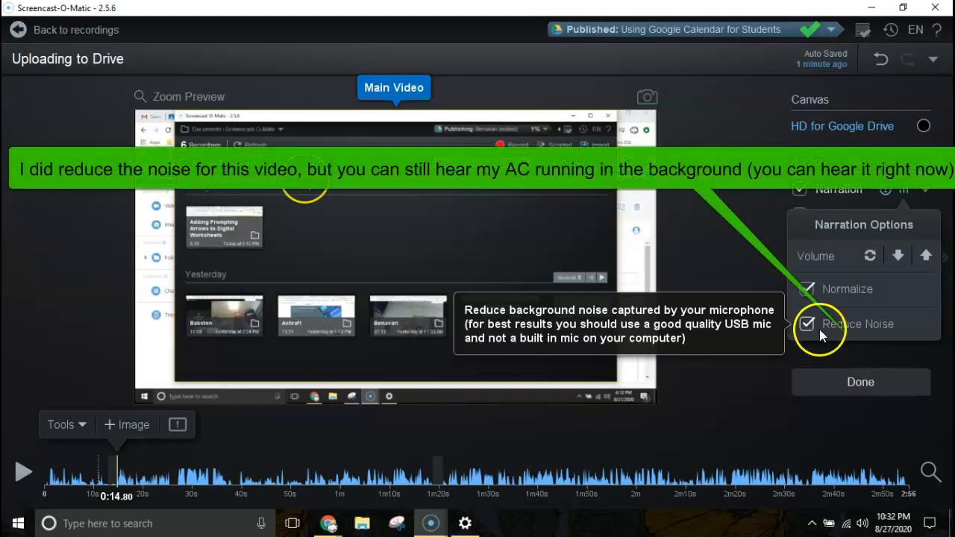
Try the narration volume up, down and reset, leave it one step louder, and close the options
{"action": "left_click", "coordinate": [924, 256]}
{"action": "left_click", "coordinate": [899, 256]}
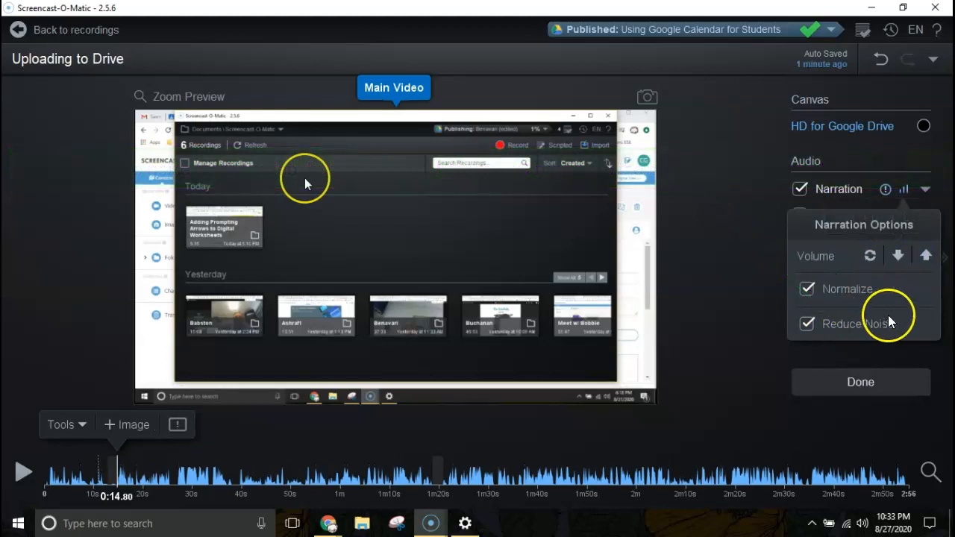
{"action": "left_click", "coordinate": [870, 256]}
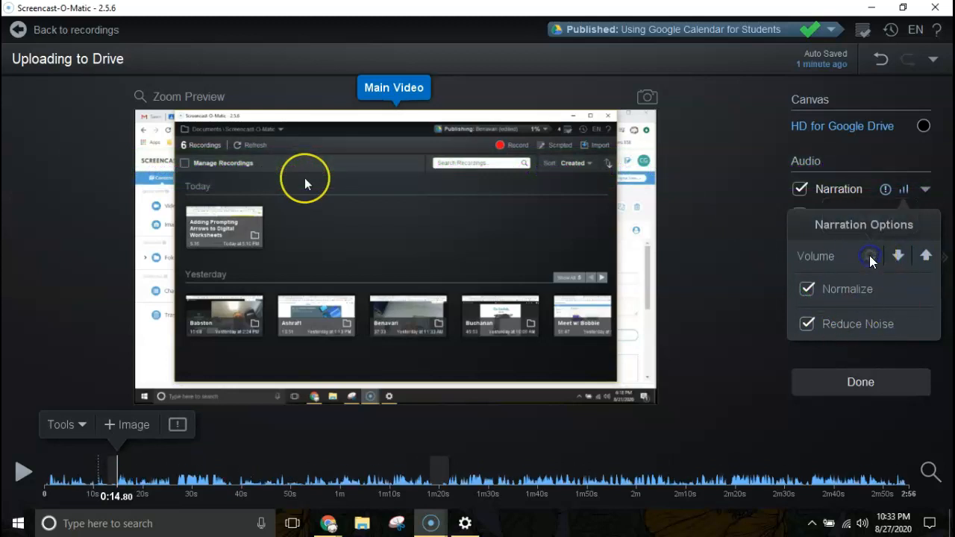
{"action": "left_click", "coordinate": [915, 255]}
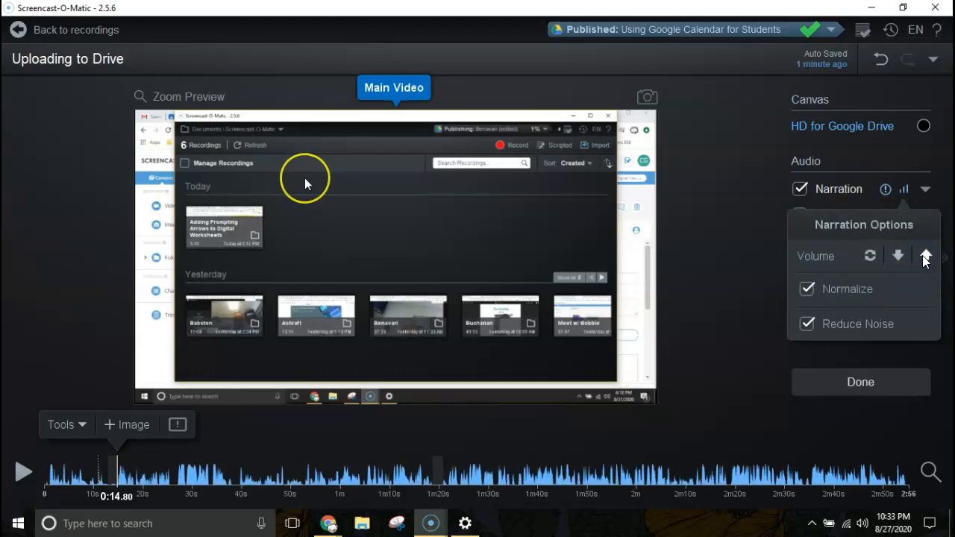
{"action": "left_click", "coordinate": [717, 250]}
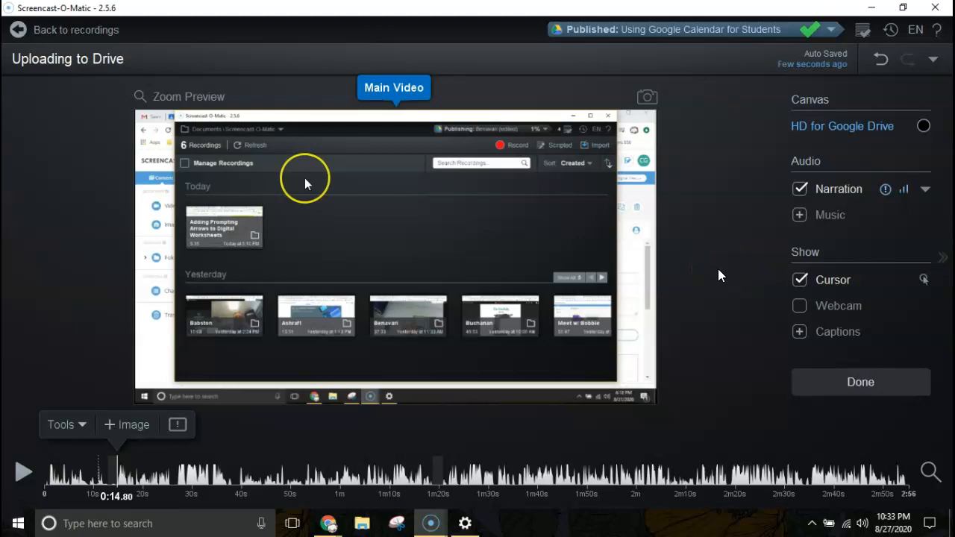
Finish editing 'Uploading to Drive' and browse its upload destinations, ending on the YouTube publish options
{"action": "left_click", "coordinate": [852, 383]}
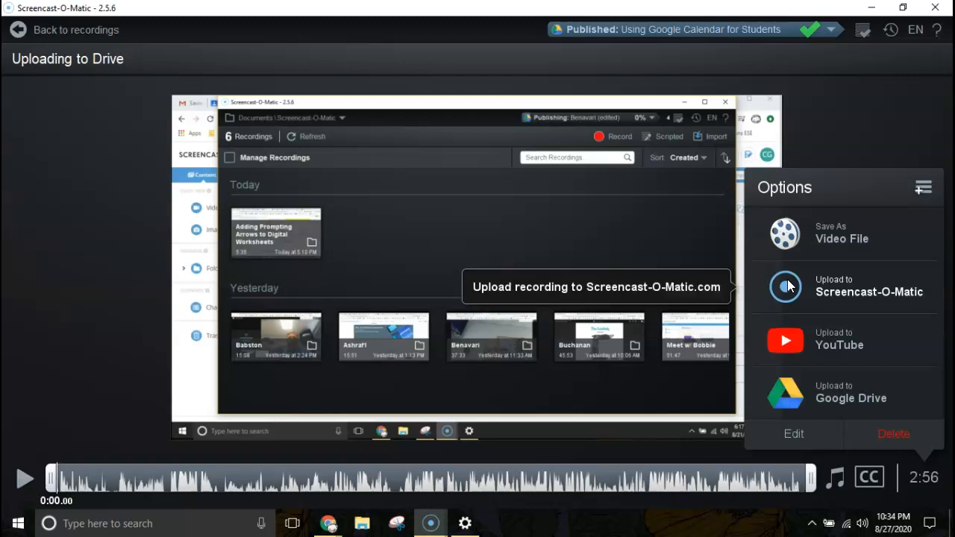
{"action": "left_click", "coordinate": [787, 287]}
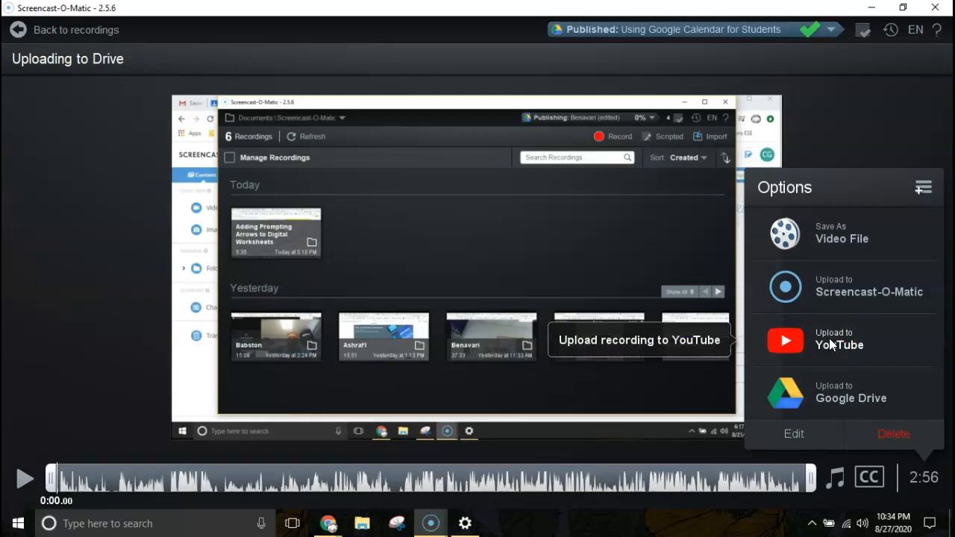
{"action": "left_click", "coordinate": [819, 388]}
Peek at the YouTube options, go back, and expand the list to include Vimeo and Dropbox
{"action": "left_click", "coordinate": [820, 343]}
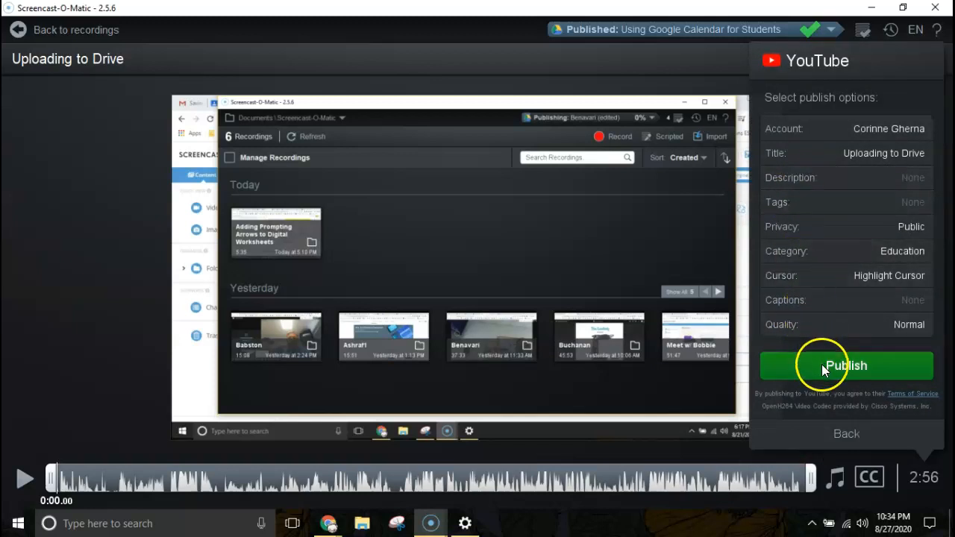
{"action": "left_click", "coordinate": [847, 432]}
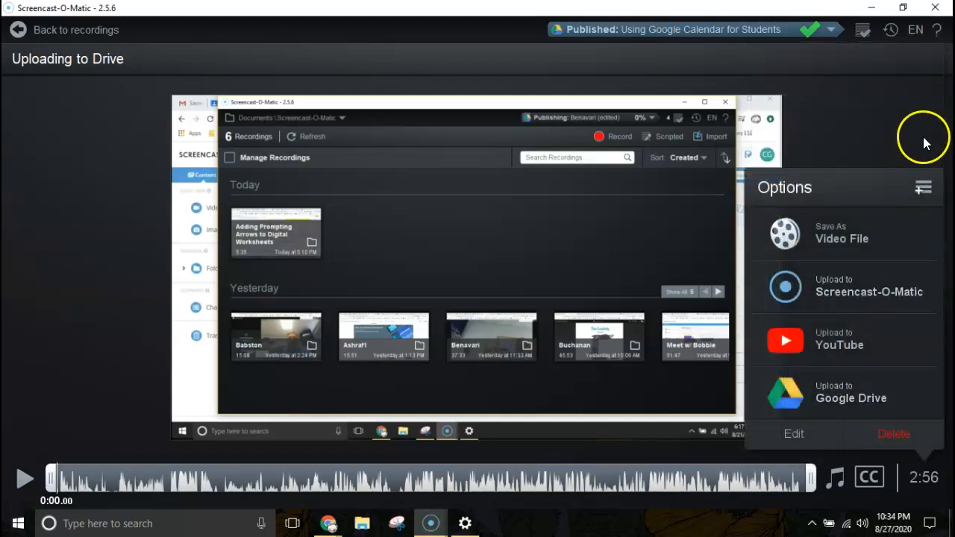
{"action": "left_click", "coordinate": [924, 188]}
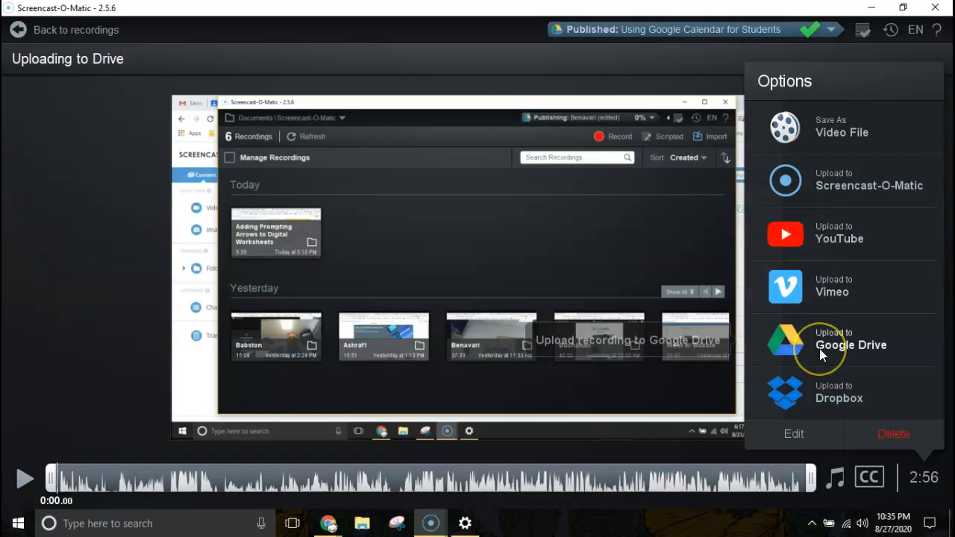
Reopen the YouTube options, review Description and Tags, and set privacy to Unlisted
{"action": "left_click", "coordinate": [794, 239]}
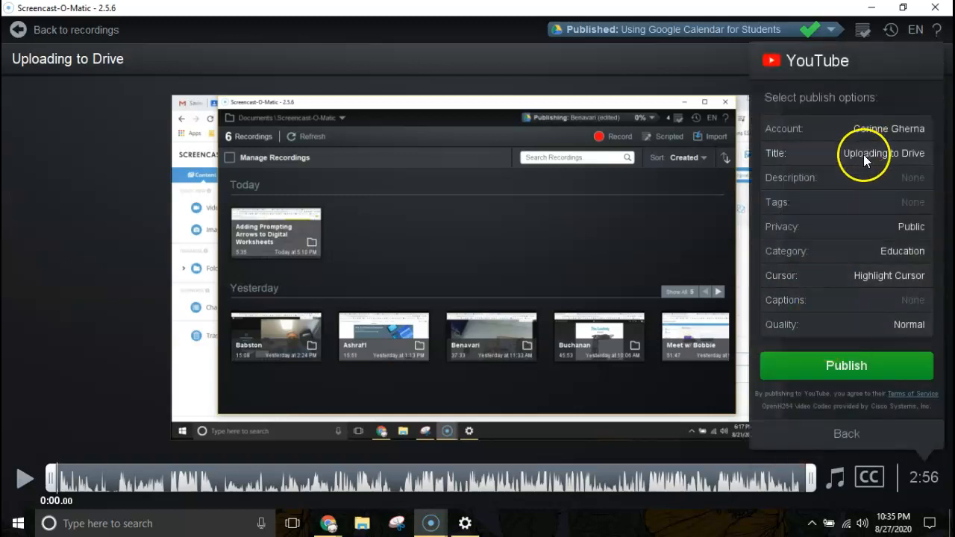
{"action": "left_click", "coordinate": [903, 178]}
{"action": "left_click", "coordinate": [904, 204]}
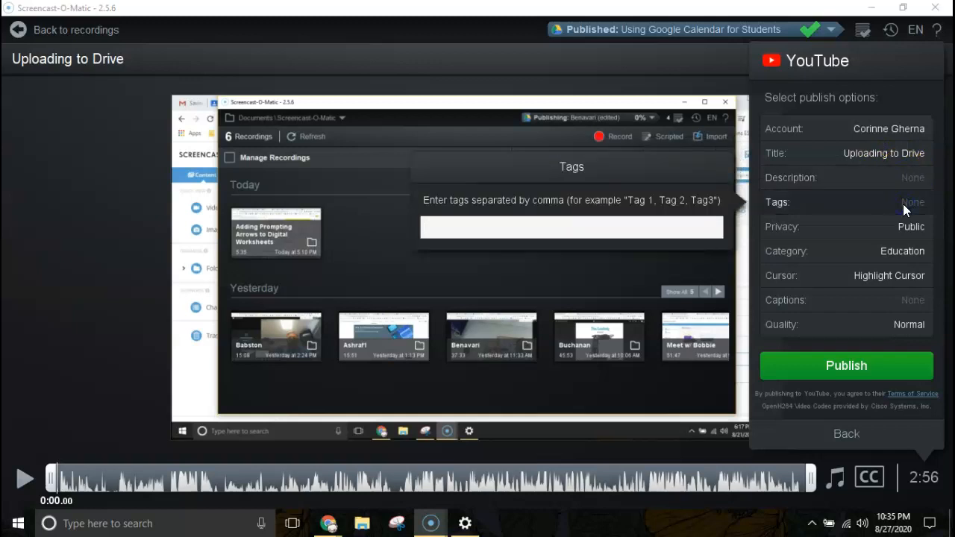
{"action": "left_click", "coordinate": [902, 226]}
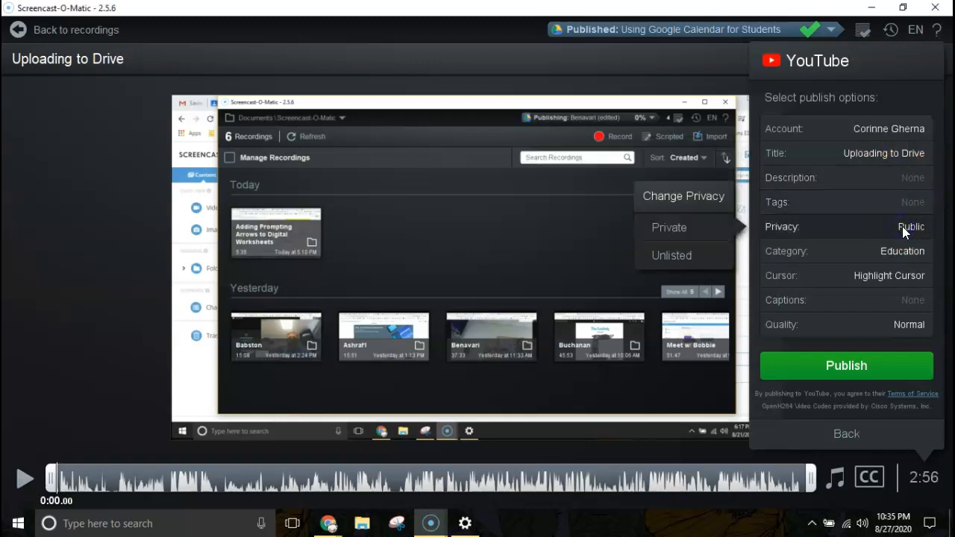
{"action": "left_click", "coordinate": [681, 255]}
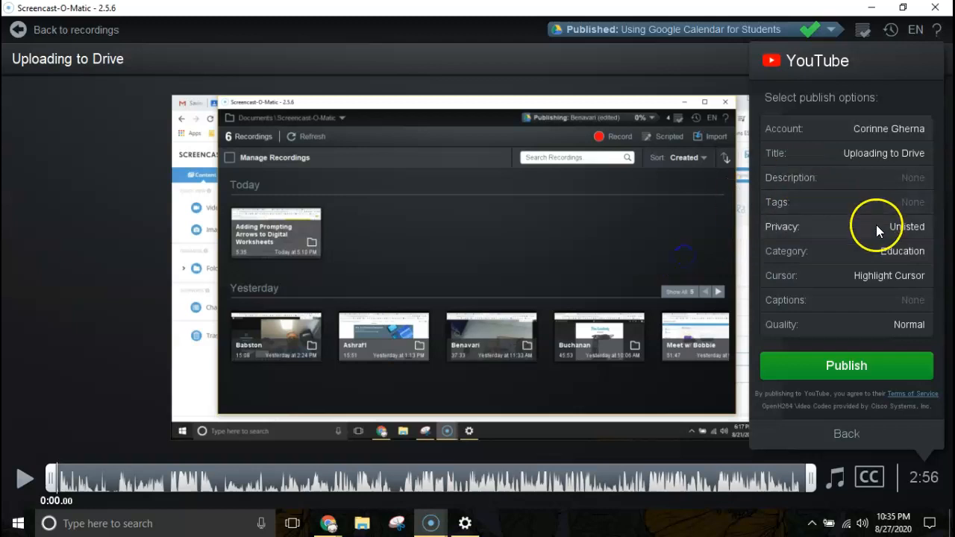
Review the cursor display choices, keeping Highlight Cursor
{"action": "left_click", "coordinate": [859, 275]}
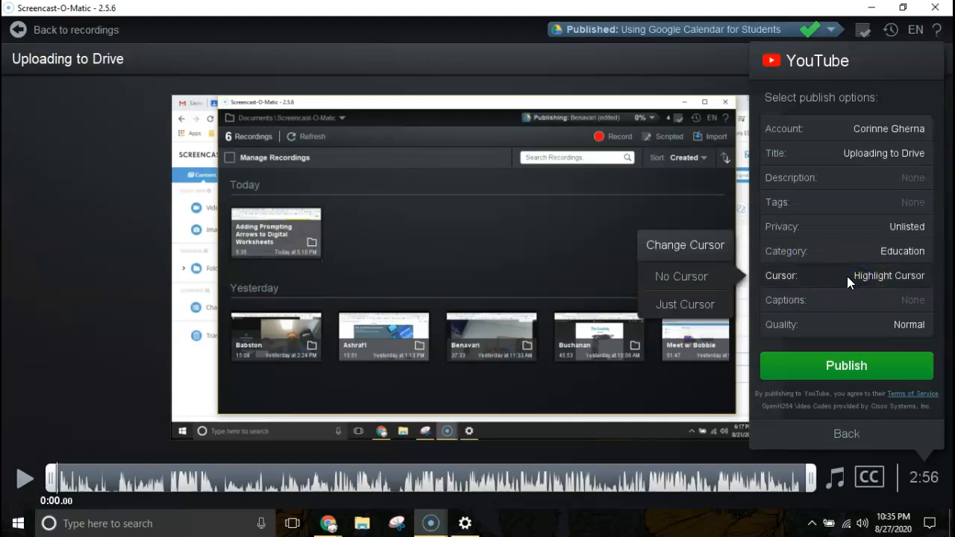
{"action": "left_click", "coordinate": [829, 276]}
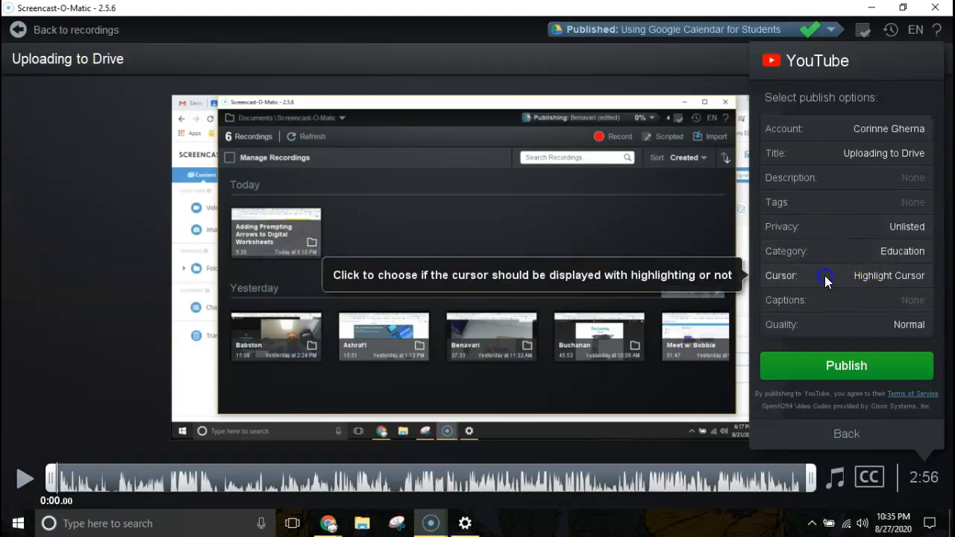
{"action": "left_click", "coordinate": [824, 281]}
{"action": "left_click", "coordinate": [825, 275]}
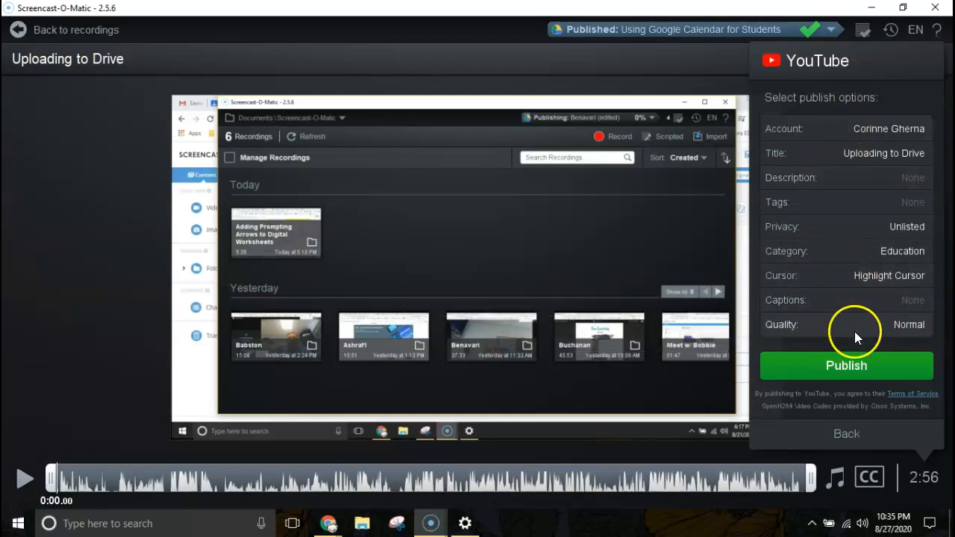
Publish 'Uploading to Drive' to YouTube and let the upload continue in the background
{"action": "left_click", "coordinate": [838, 368]}
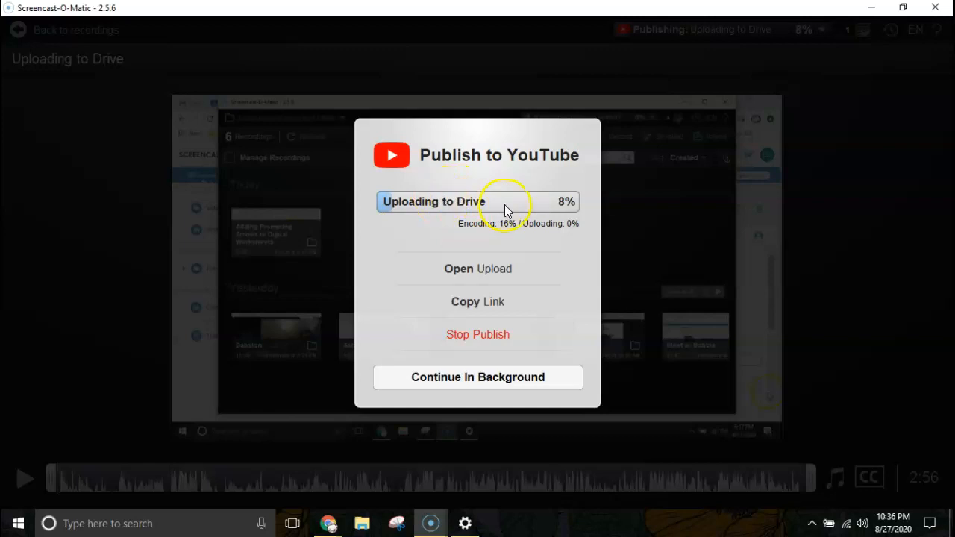
{"action": "left_click", "coordinate": [467, 379]}
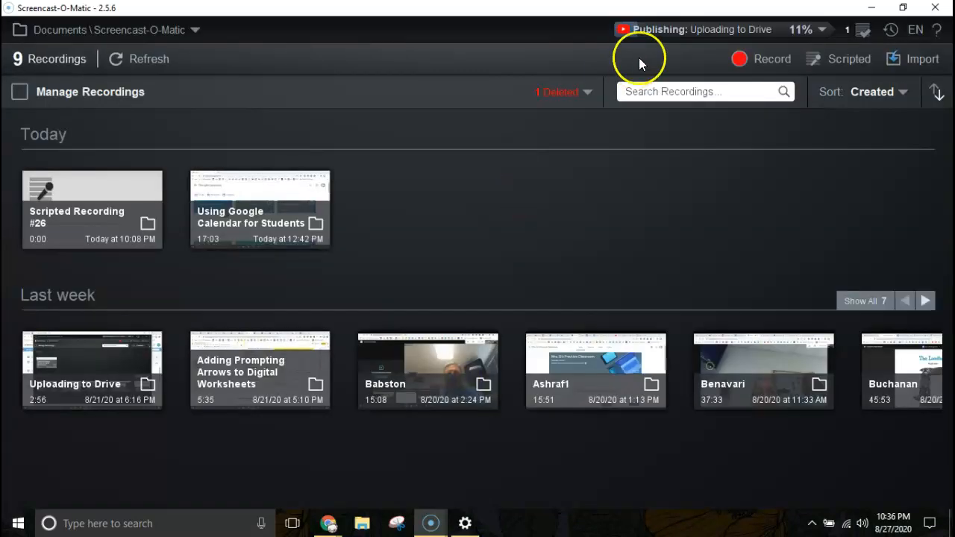
Check the Tasks list, then open 'Using Google Calendar for Students' and list all its upload destinations
{"action": "left_click", "coordinate": [862, 29]}
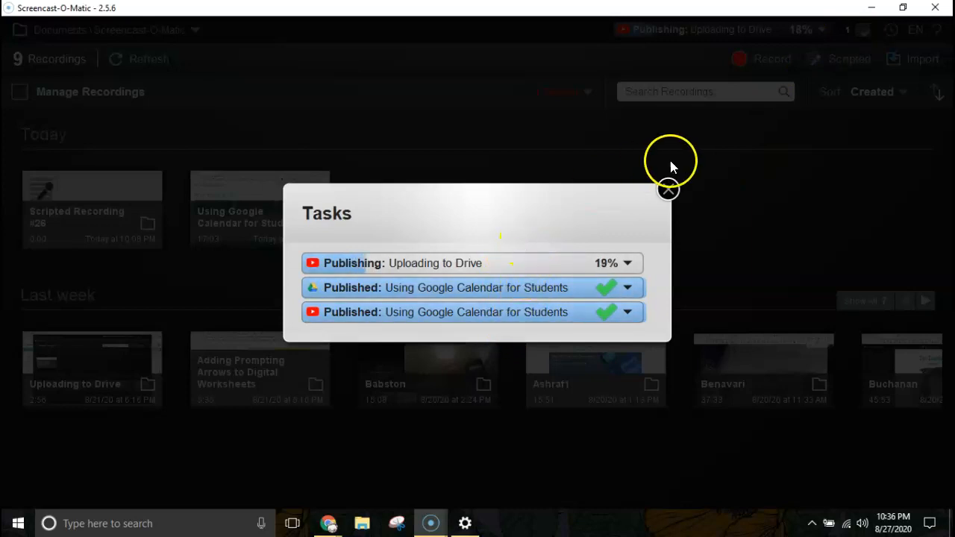
{"action": "left_click", "coordinate": [668, 189]}
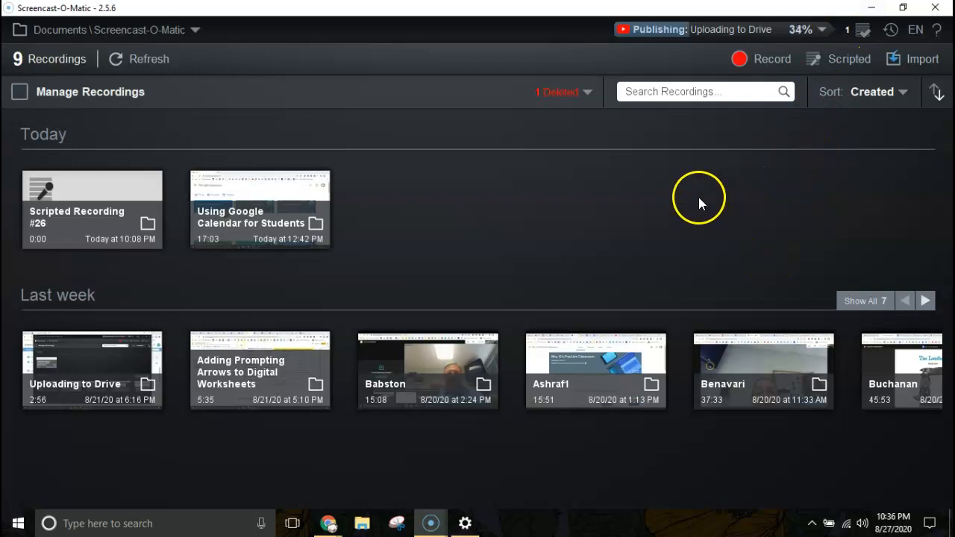
{"action": "left_click", "coordinate": [257, 218]}
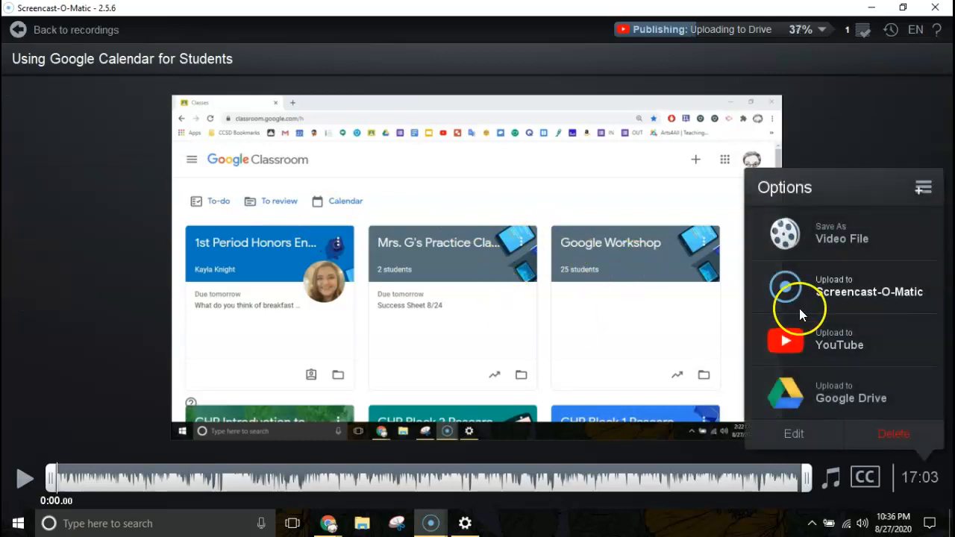
{"action": "left_click", "coordinate": [923, 191]}
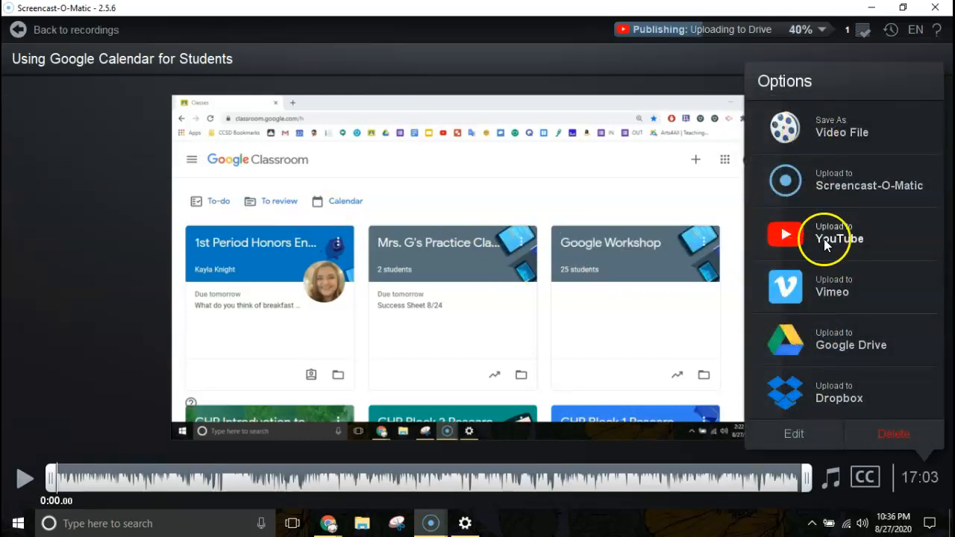
Minimise Screencast-O-Matic and switch to the Chrome window showing the Kahoot Shakespeare Quiz
{"action": "left_click", "coordinate": [870, 7]}
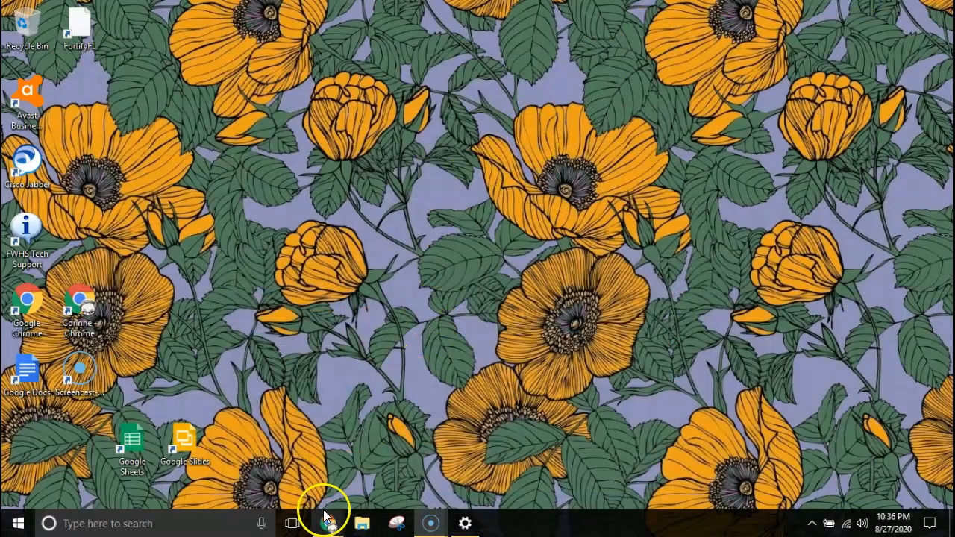
{"action": "mouse_move", "coordinate": [328, 520]}
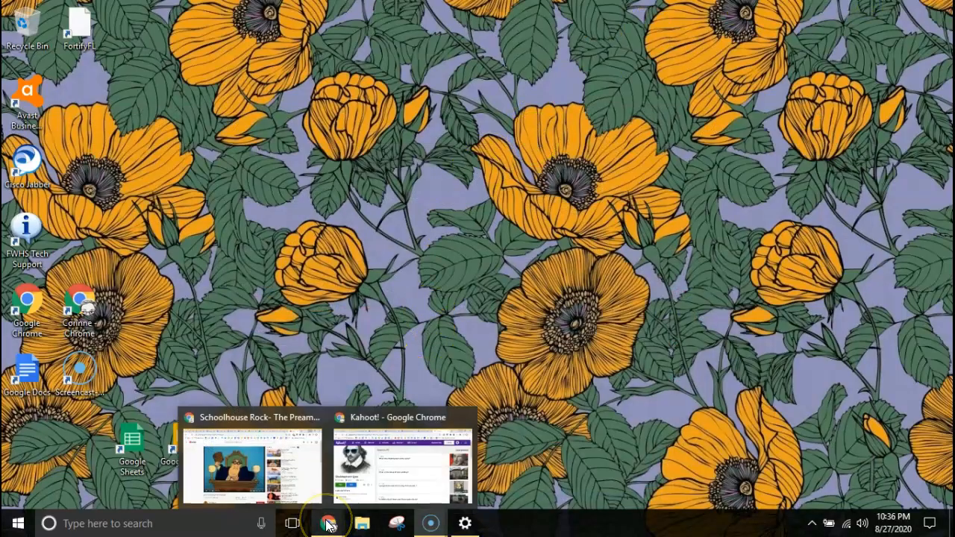
{"action": "left_click", "coordinate": [379, 422]}
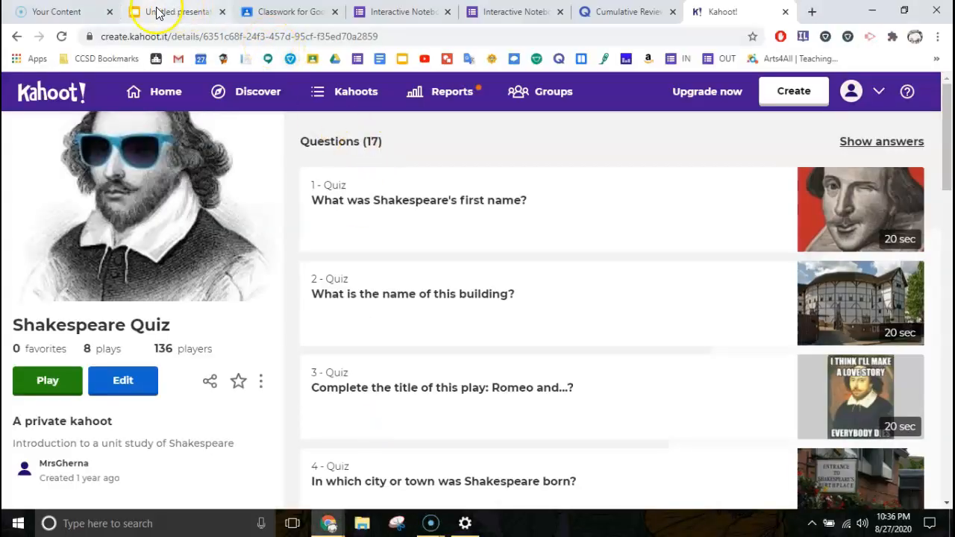
Go to the Your Content page and choose Share from the 'Babston (cut)' video's ••• menu
{"action": "left_click", "coordinate": [63, 12]}
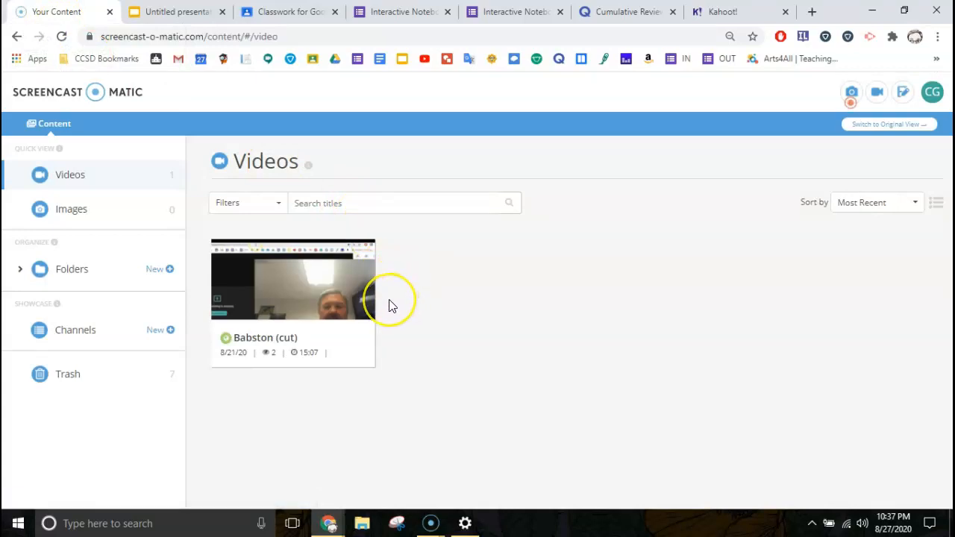
{"action": "mouse_move", "coordinate": [314, 288]}
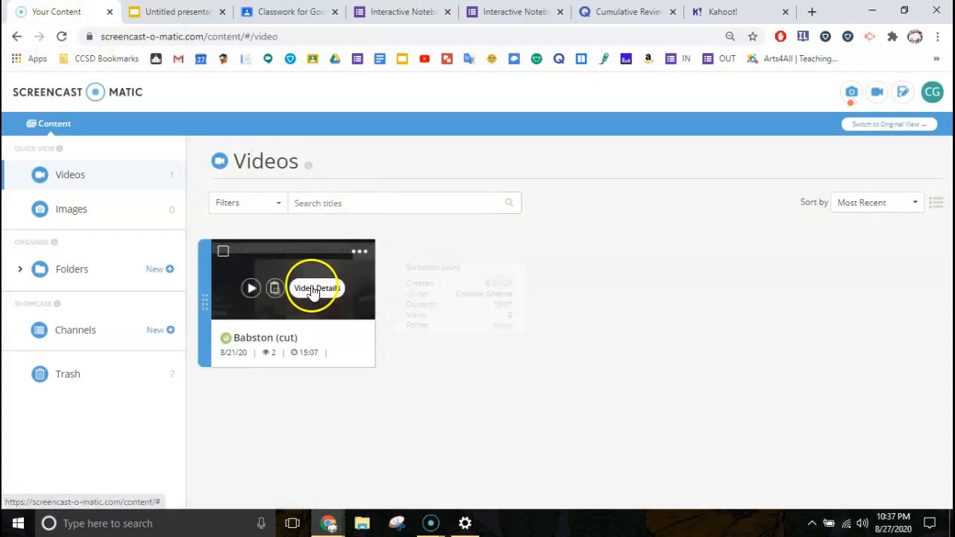
{"action": "left_click", "coordinate": [360, 253]}
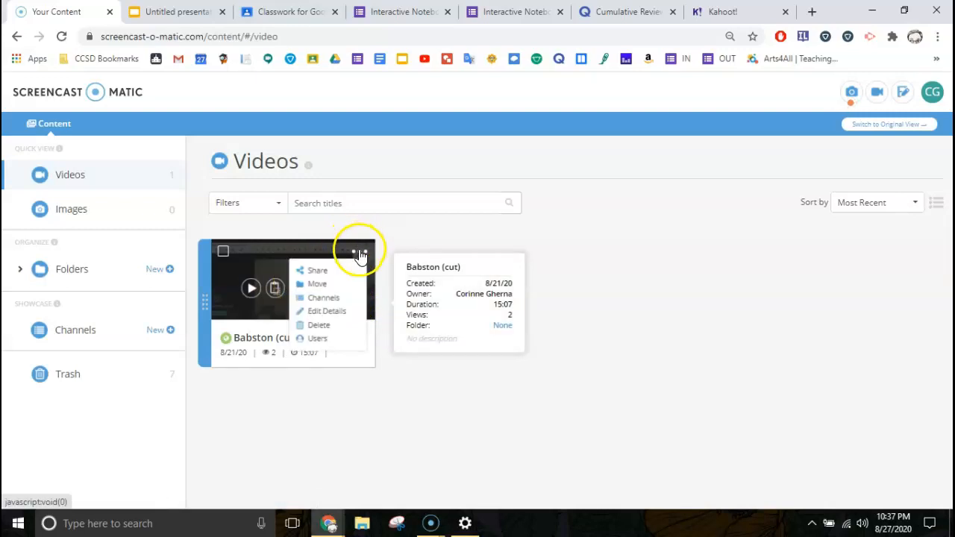
{"action": "left_click", "coordinate": [317, 271]}
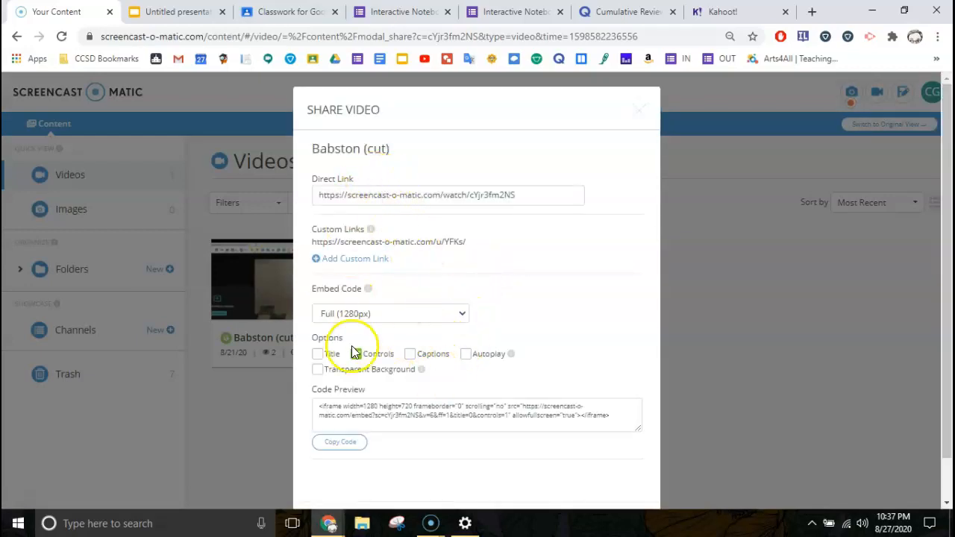
Scroll down the Share Video dialog toward the share icons
{"action": "scroll", "coordinate": [357, 351], "scroll_direction": "down", "scroll_amount": 1}
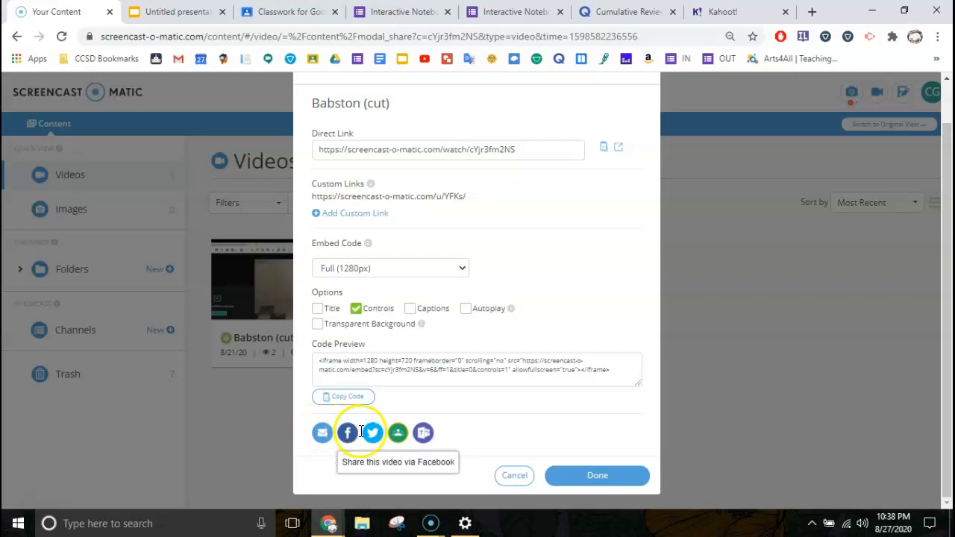
Share the video to Google Classroom with the practice classroom selected as the class
{"action": "left_click", "coordinate": [399, 434]}
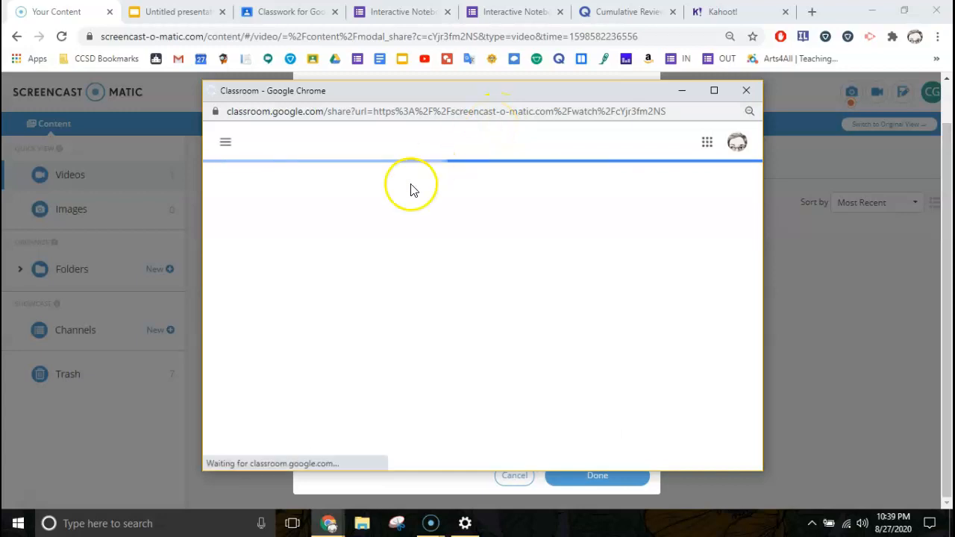
{"action": "left_click", "coordinate": [543, 253]}
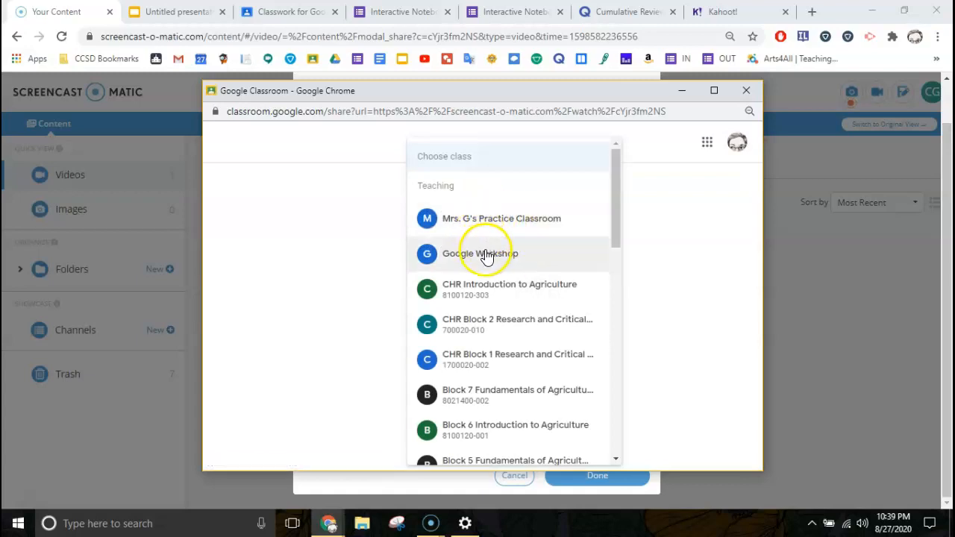
{"action": "left_click", "coordinate": [486, 220]}
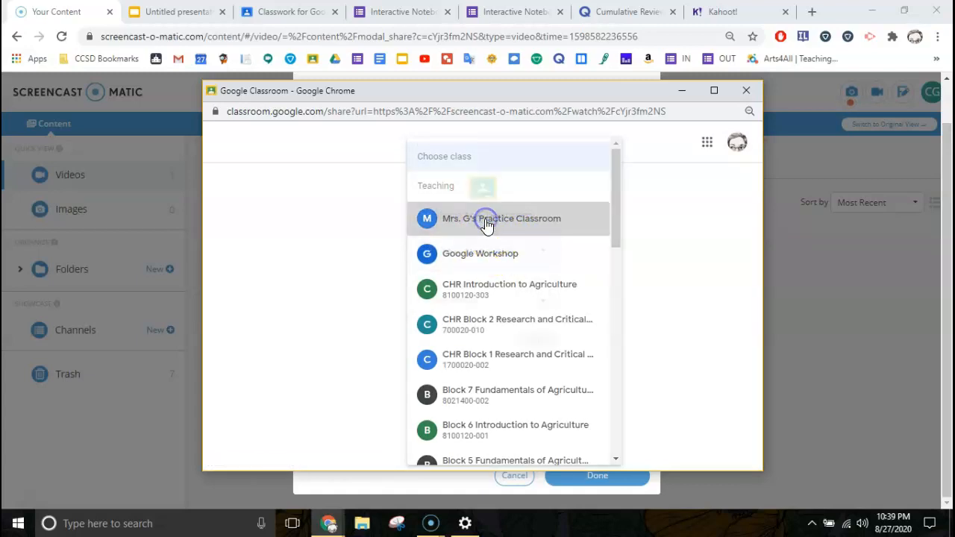
{"action": "left_click", "coordinate": [529, 300]}
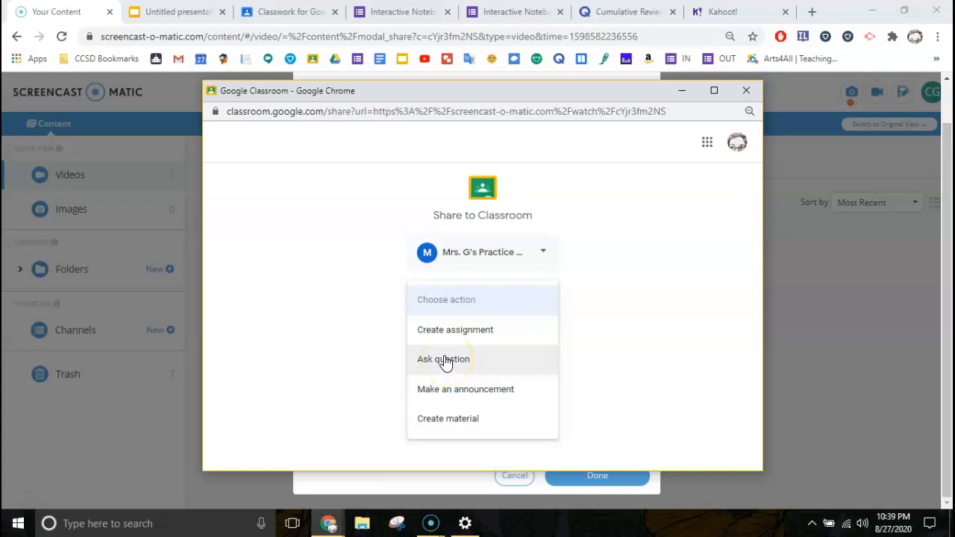
Choose Create material as the post type for the practice class and confirm with Go
{"action": "left_click", "coordinate": [446, 340]}
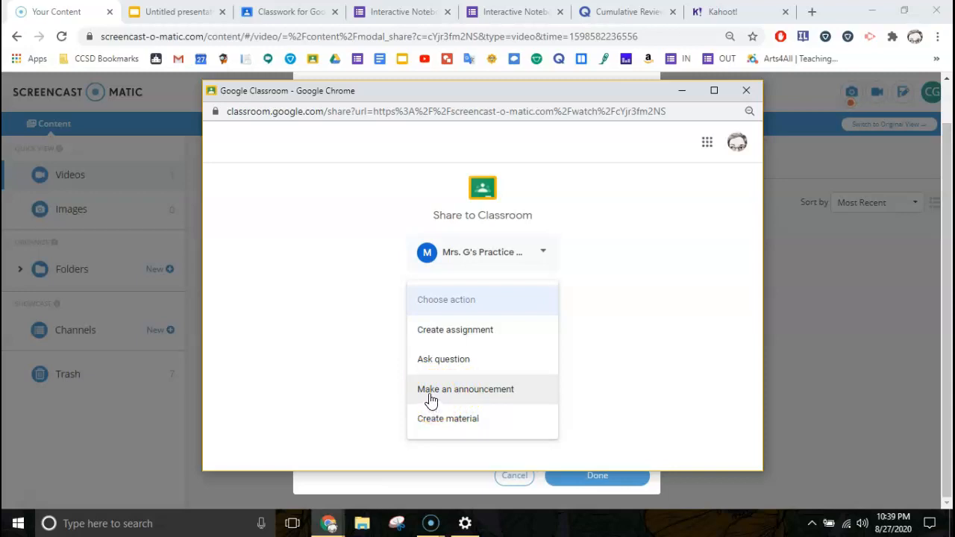
{"action": "left_click", "coordinate": [422, 395]}
{"action": "left_click", "coordinate": [447, 422]}
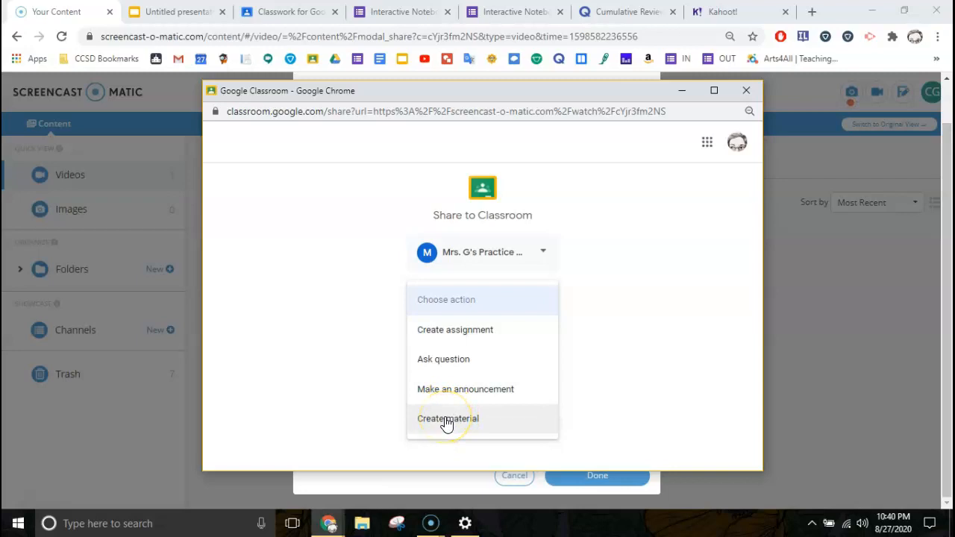
{"action": "left_click", "coordinate": [447, 421]}
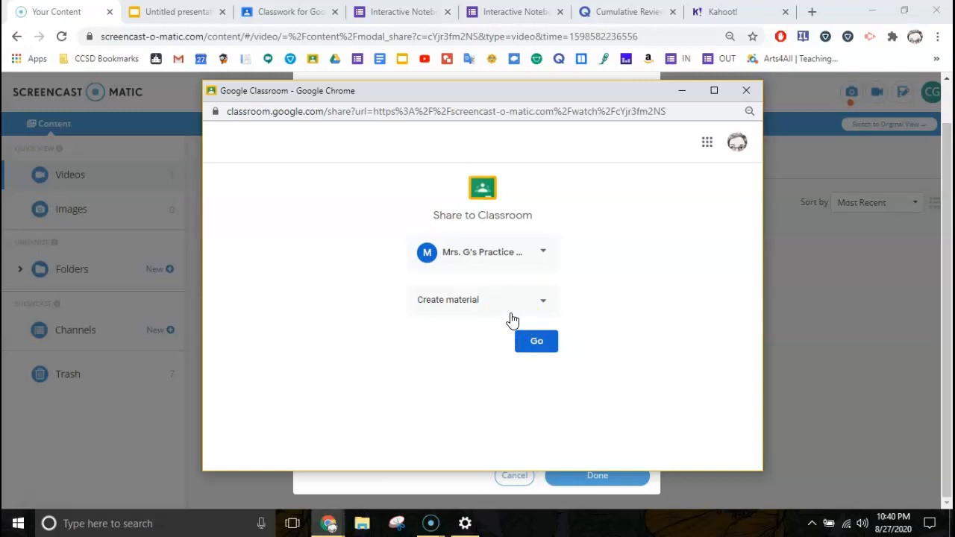
{"action": "left_click", "coordinate": [535, 347]}
{"action": "left_click", "coordinate": [539, 342]}
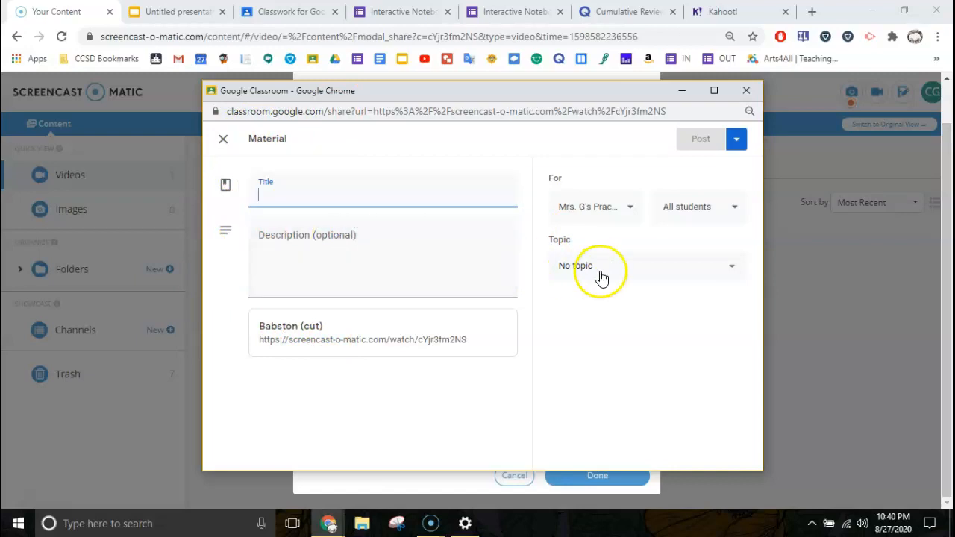
File the material under Useful Materials and References, titled 'Video' with description 'Yay!'
{"action": "left_click", "coordinate": [599, 273]}
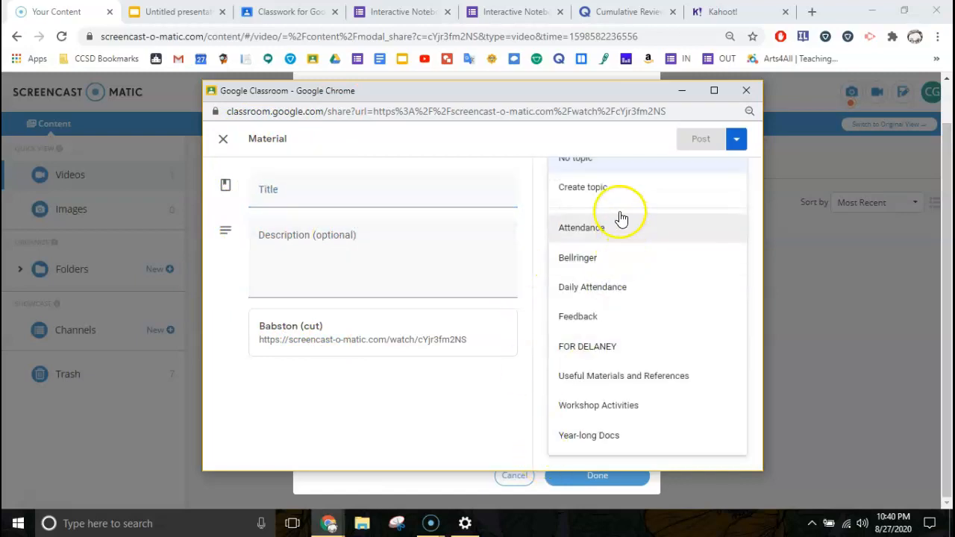
{"action": "left_click", "coordinate": [614, 377]}
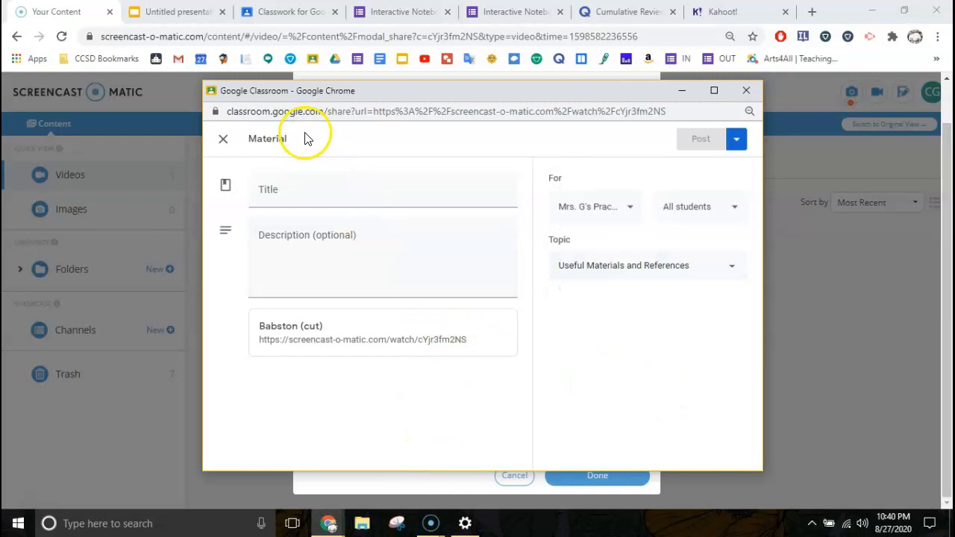
{"action": "left_click", "coordinate": [392, 191]}
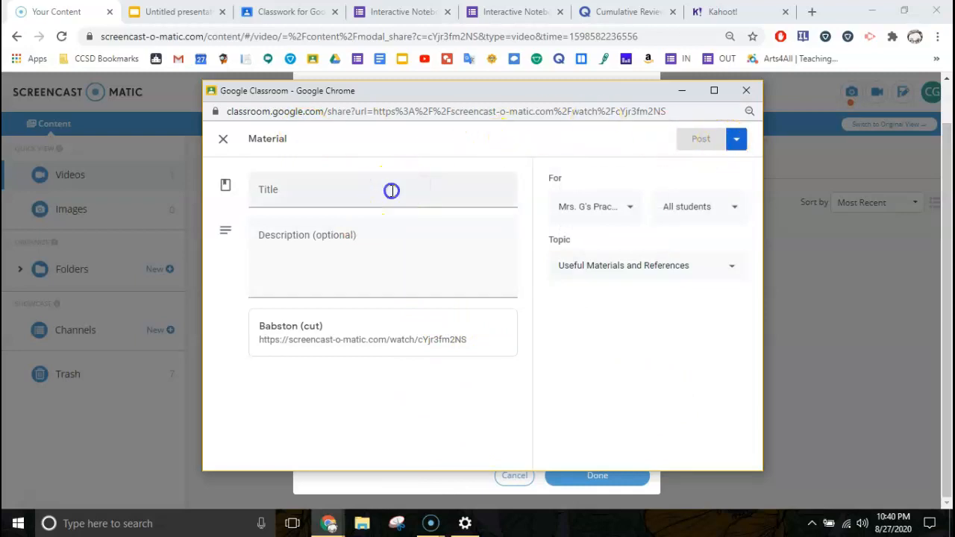
{"action": "type", "text": "Video"}
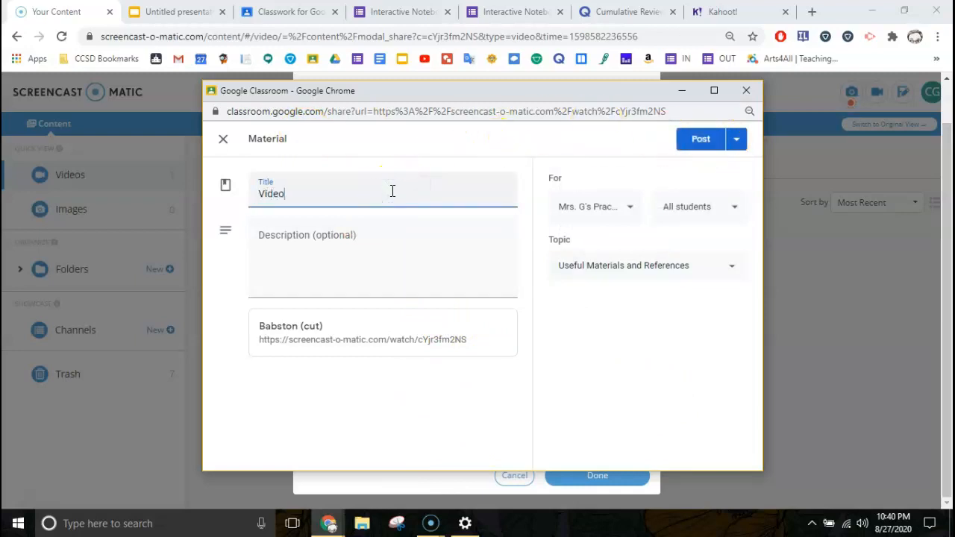
{"action": "left_click", "coordinate": [348, 269]}
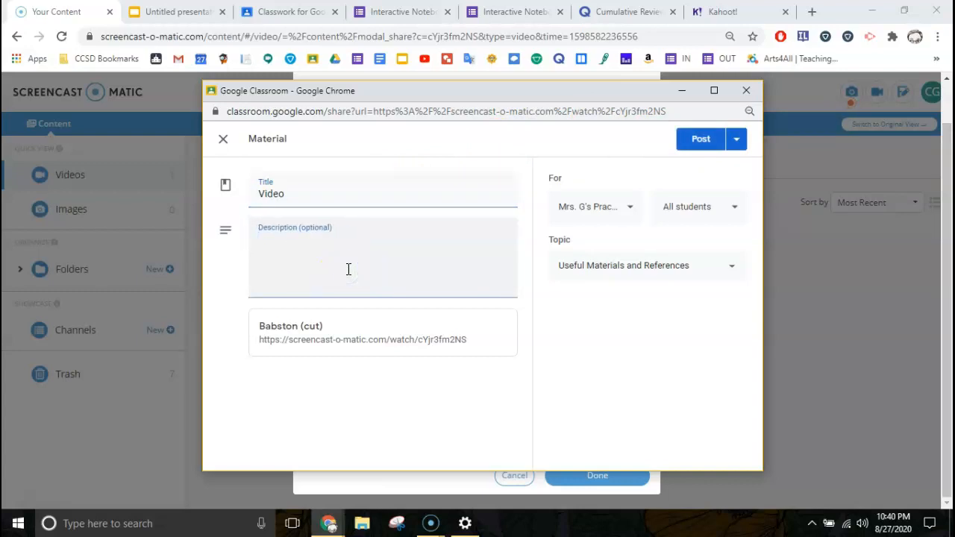
Adjust the recipient classes, removing Google Workshop, and post the material to the practice class
{"action": "left_click", "coordinate": [699, 142]}
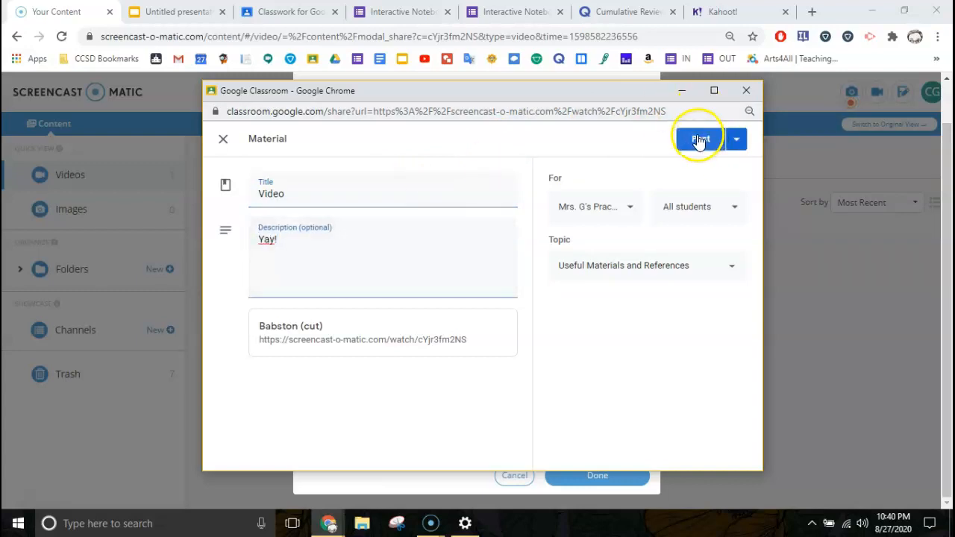
{"action": "left_click", "coordinate": [736, 141]}
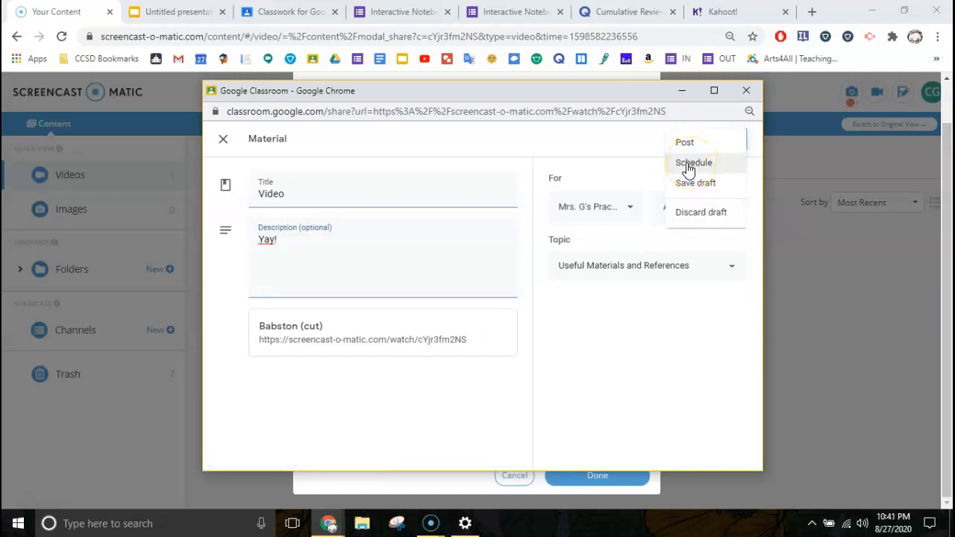
{"action": "left_click", "coordinate": [625, 171]}
{"action": "left_click", "coordinate": [625, 207]}
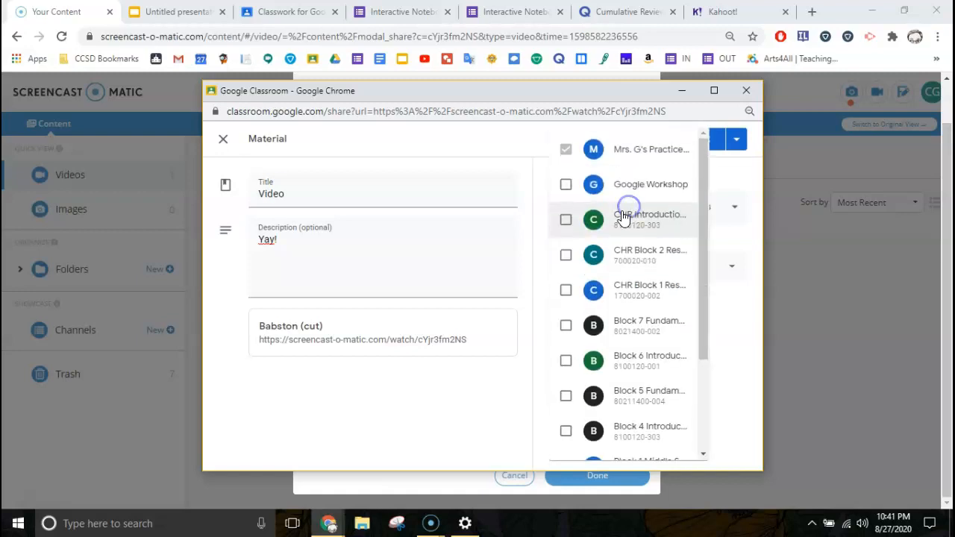
{"action": "left_click", "coordinate": [565, 185]}
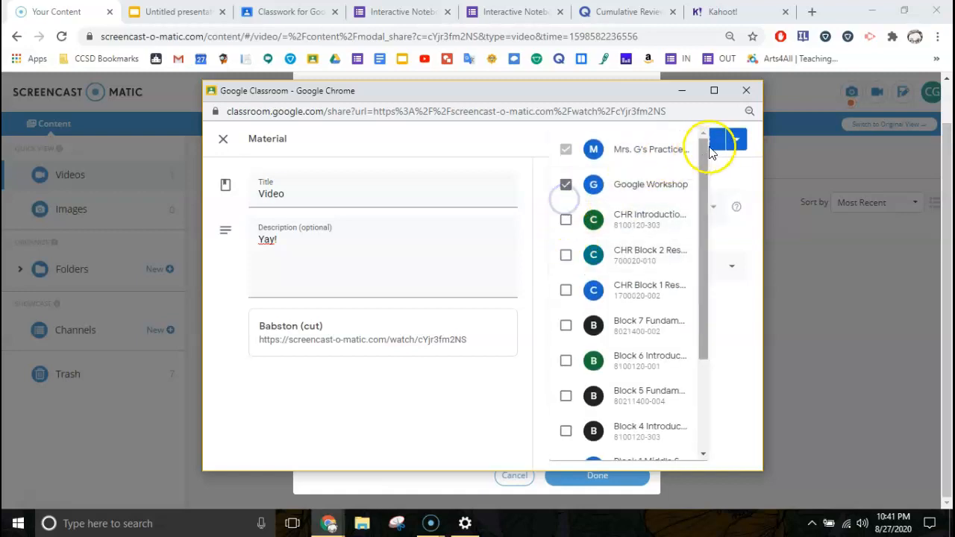
{"action": "left_click", "coordinate": [736, 142]}
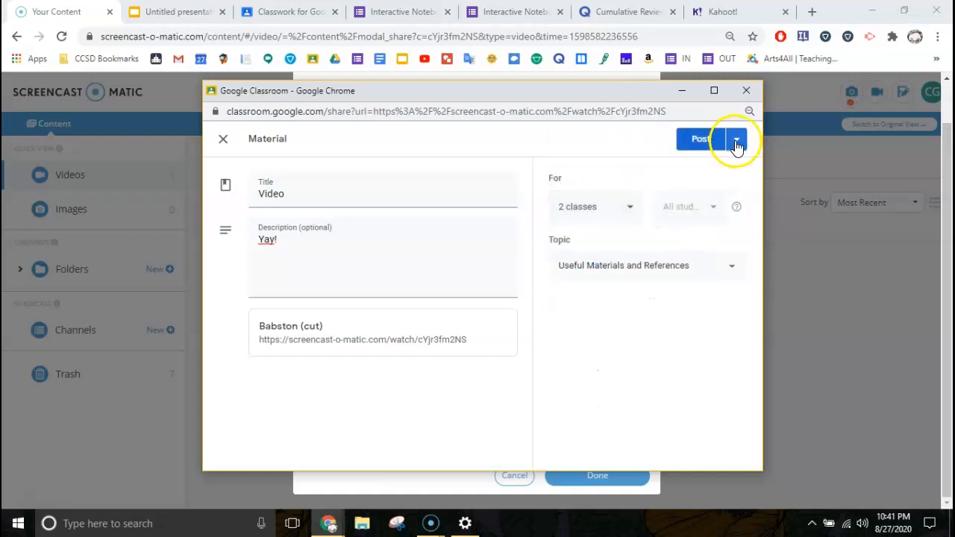
{"action": "left_click", "coordinate": [736, 142]}
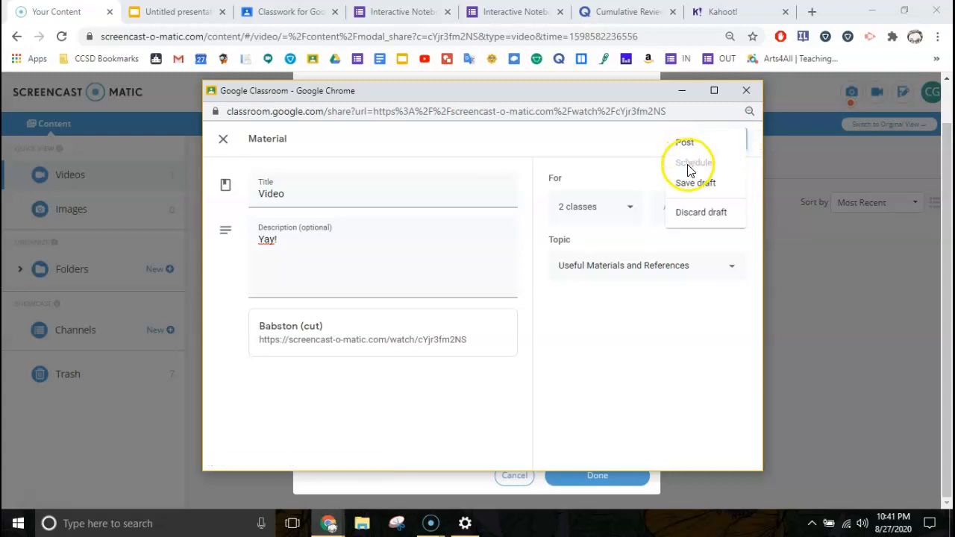
{"action": "left_click", "coordinate": [617, 140]}
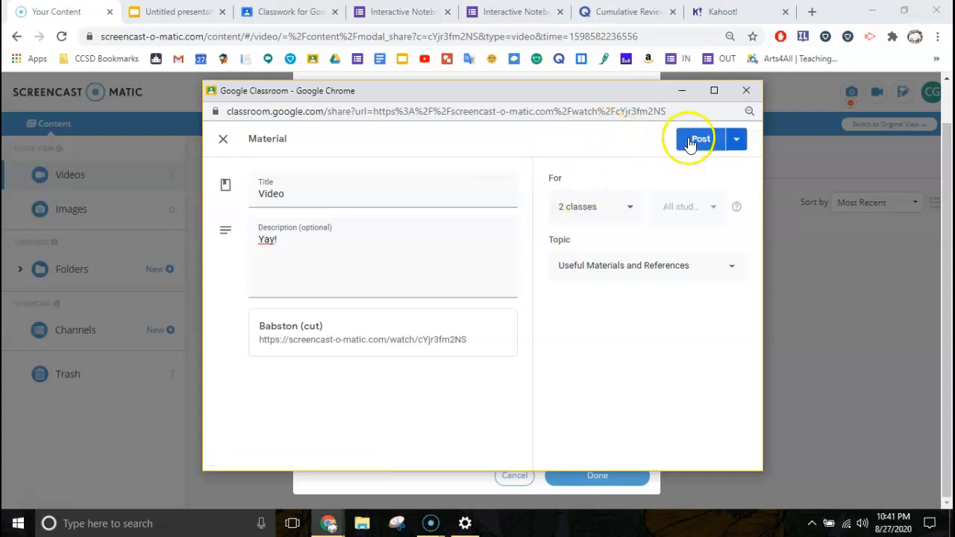
{"action": "left_click", "coordinate": [627, 213]}
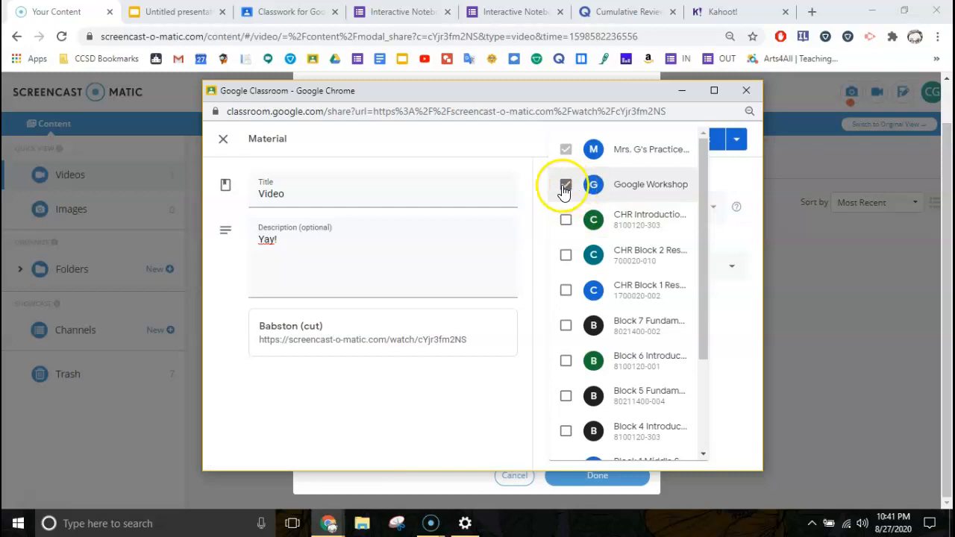
{"action": "left_click", "coordinate": [716, 141]}
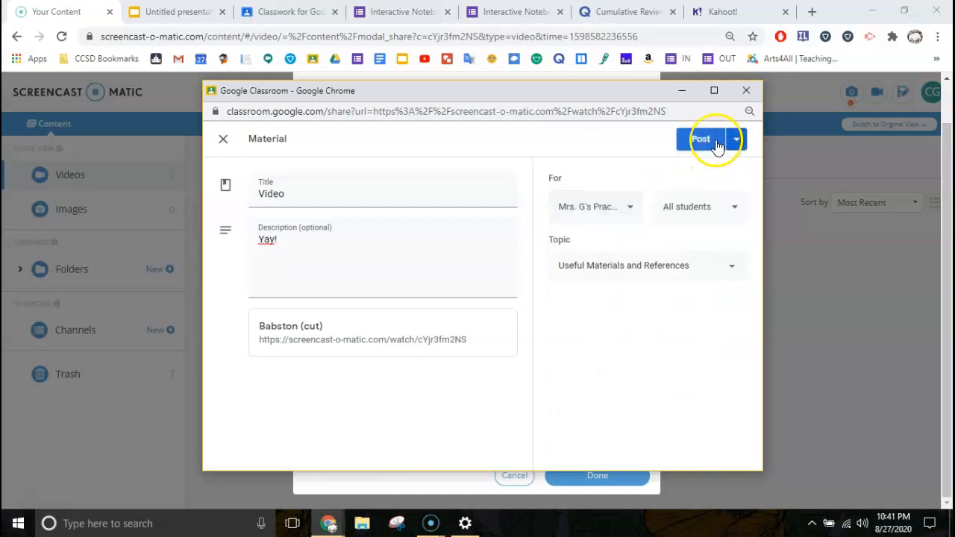
{"action": "left_click", "coordinate": [700, 141]}
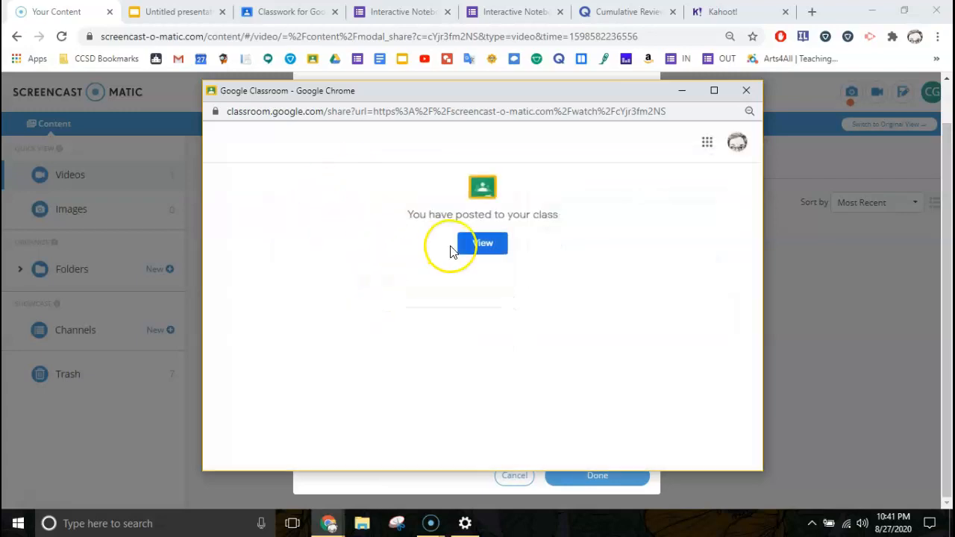
View the new post and open the 'Video' material from the class Stream
{"action": "left_click", "coordinate": [492, 243]}
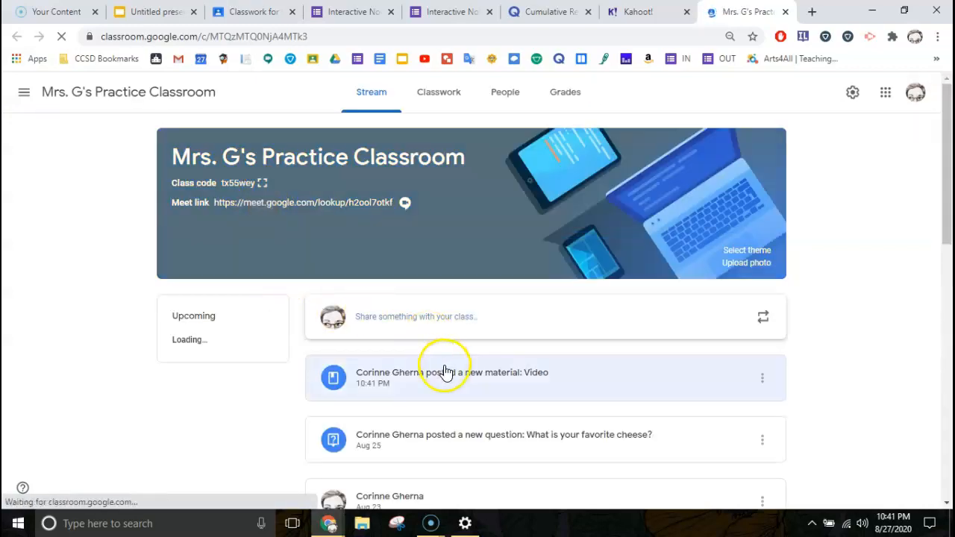
{"action": "left_click", "coordinate": [453, 375]}
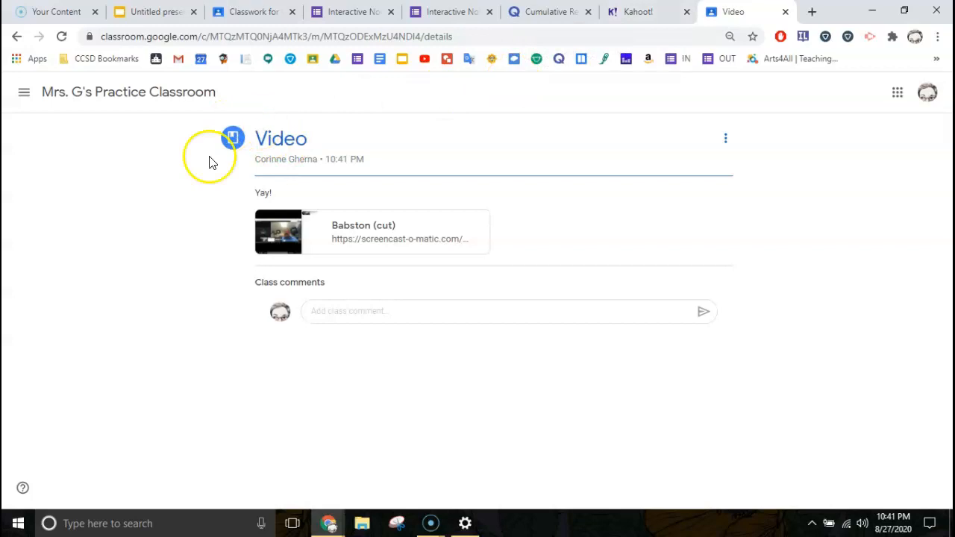
{"action": "mouse_move", "coordinate": [431, 523]}
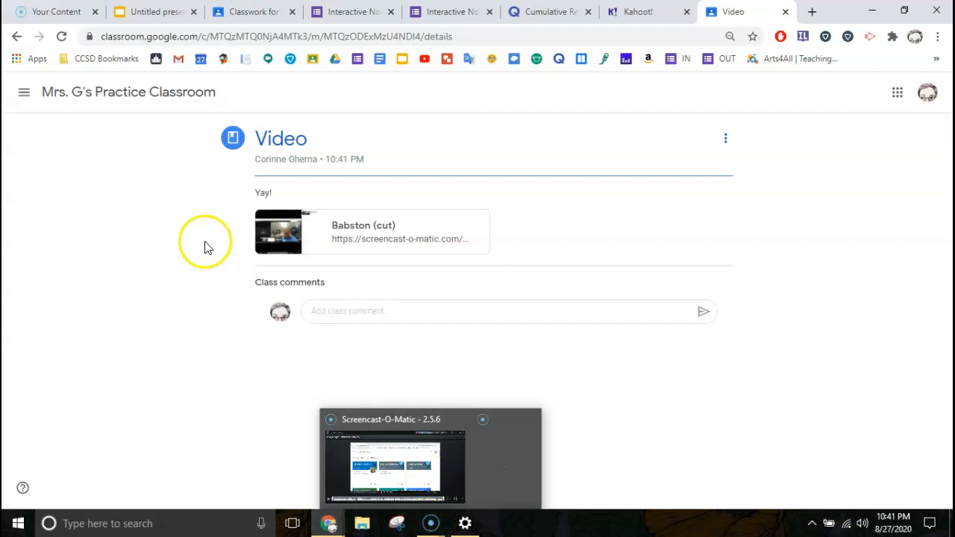
Go back to the Your Content tab and close the Share Video dialog for 'Babston (cut)'
{"action": "left_click", "coordinate": [51, 17]}
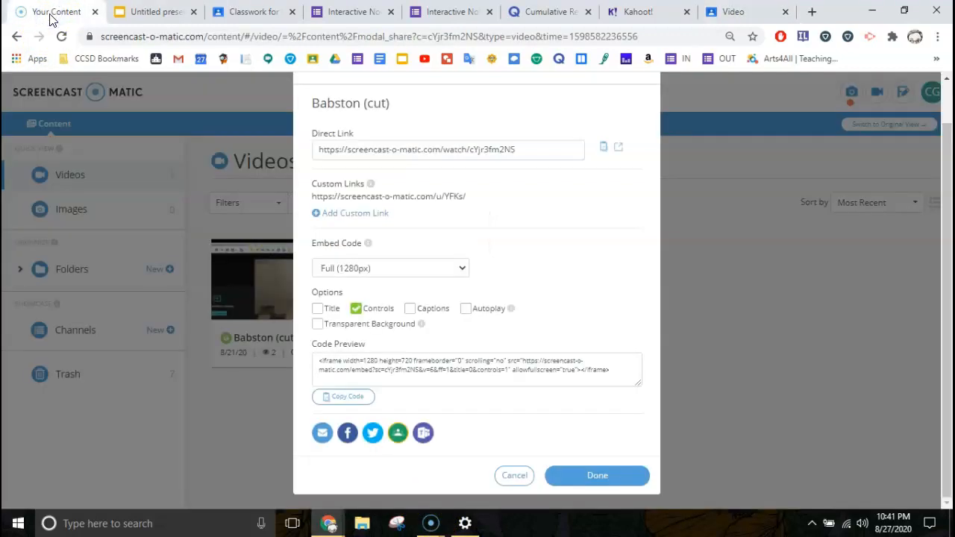
{"action": "scroll", "coordinate": [450, 225], "scroll_direction": "up", "scroll_amount": 1}
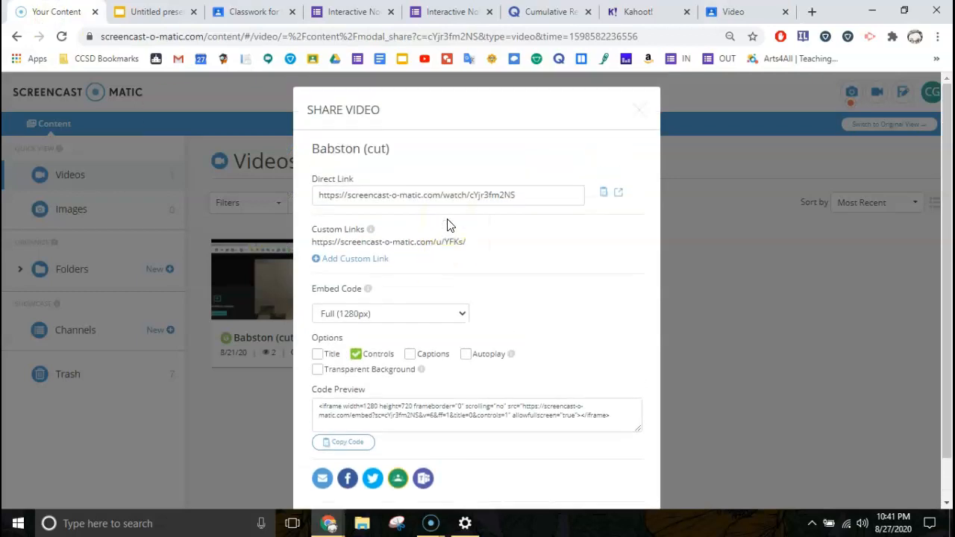
{"action": "left_click", "coordinate": [636, 111]}
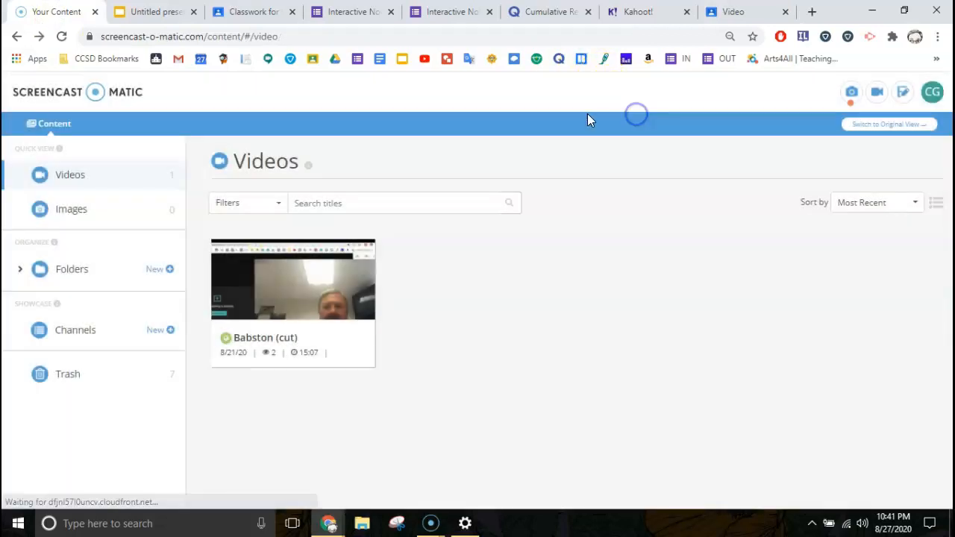
{"action": "left_click", "coordinate": [430, 521]}
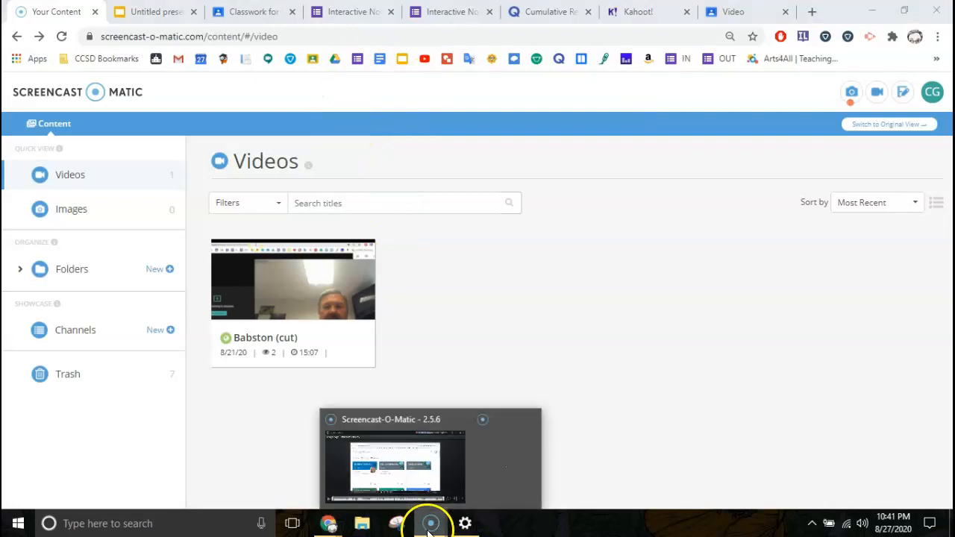
Publish 'Using Google Calendar for Students' to Screencast-O-Matic, continuing the upload in the background
{"action": "left_click", "coordinate": [396, 437]}
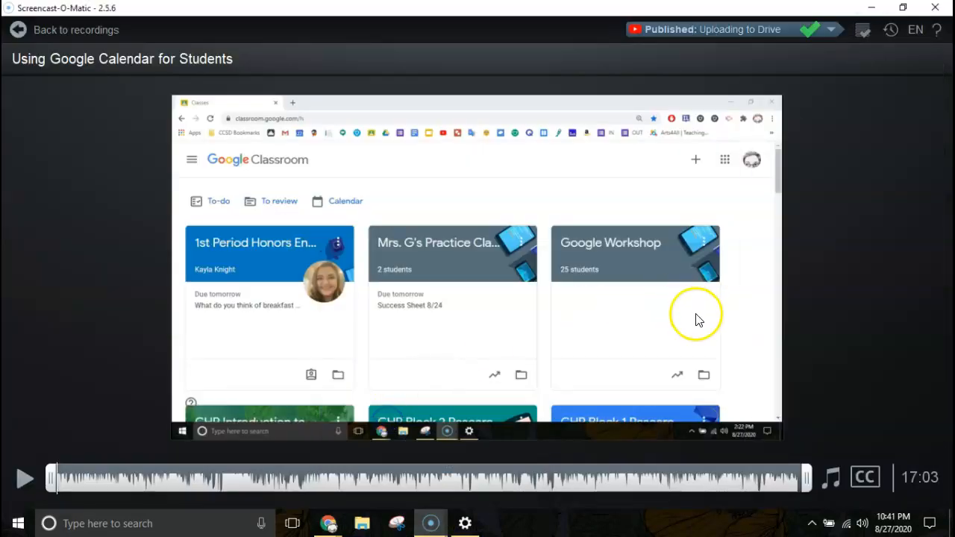
{"action": "mouse_move", "coordinate": [806, 320]}
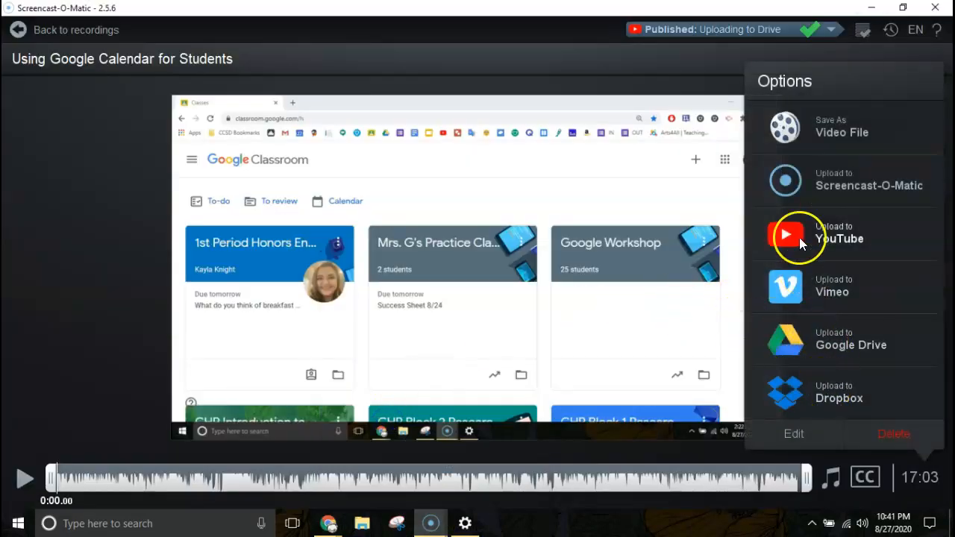
{"action": "left_click", "coordinate": [818, 187]}
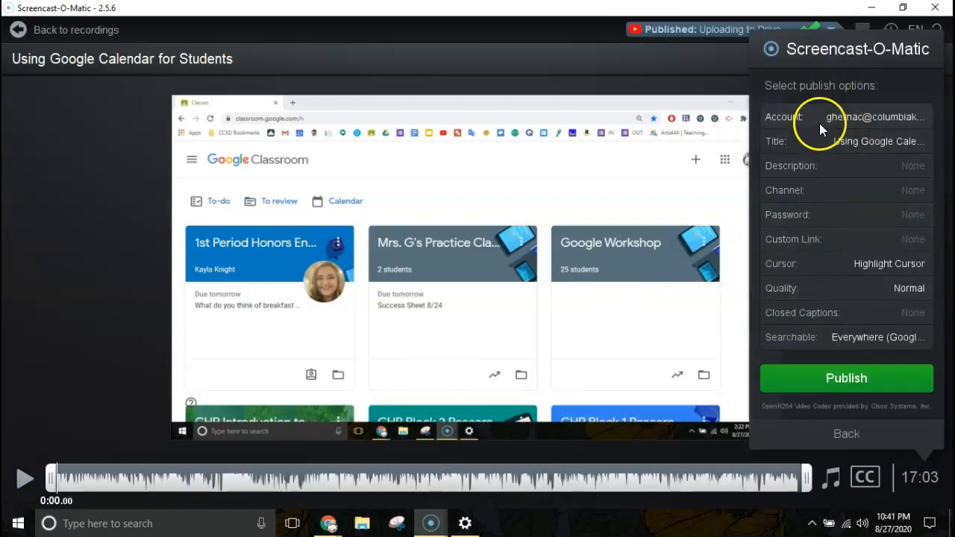
{"action": "left_click", "coordinate": [835, 377]}
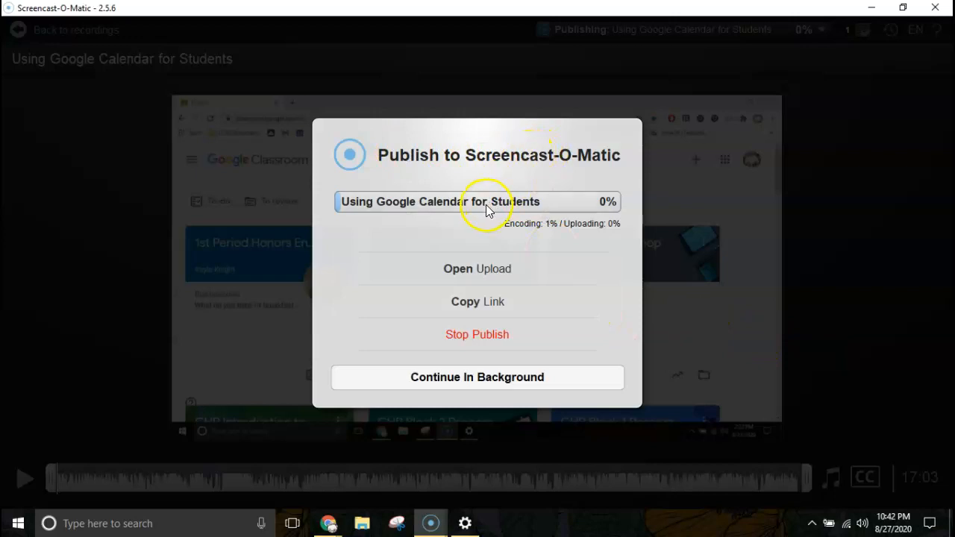
{"action": "left_click", "coordinate": [482, 379]}
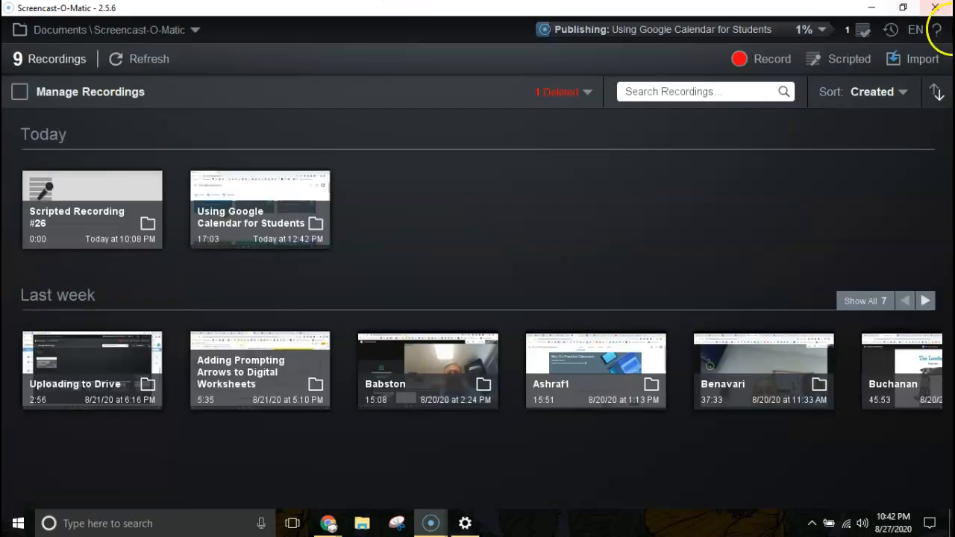
{"action": "left_click", "coordinate": [871, 7]}
Preview the Video Version of the Workshop YouTube video on Classwork, then bring the recorder back
{"action": "left_click", "coordinate": [266, 18]}
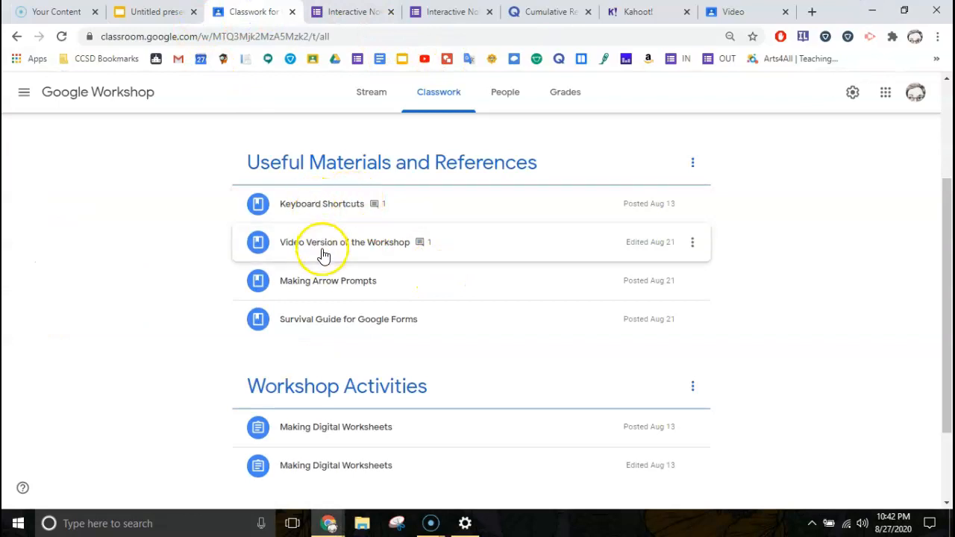
{"action": "left_click", "coordinate": [311, 249]}
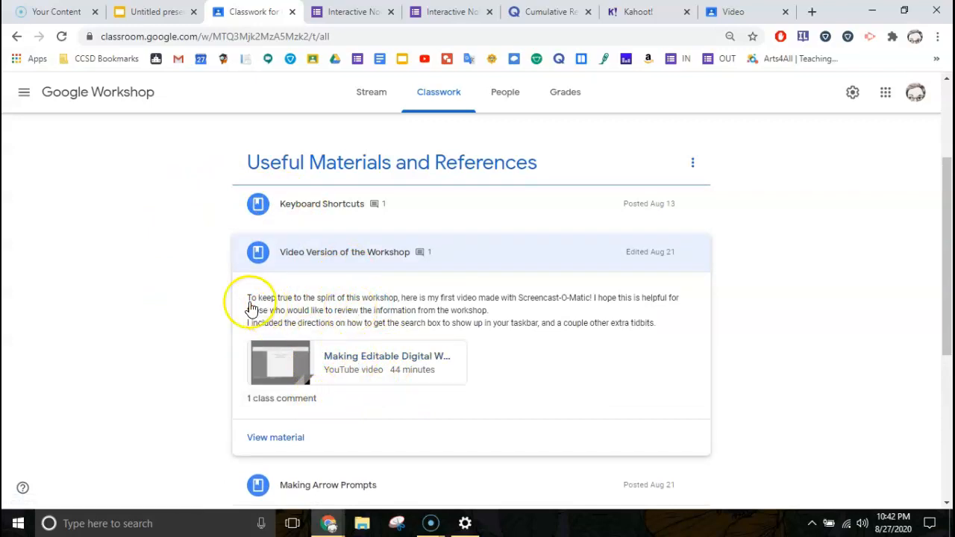
{"action": "left_click", "coordinate": [321, 350]}
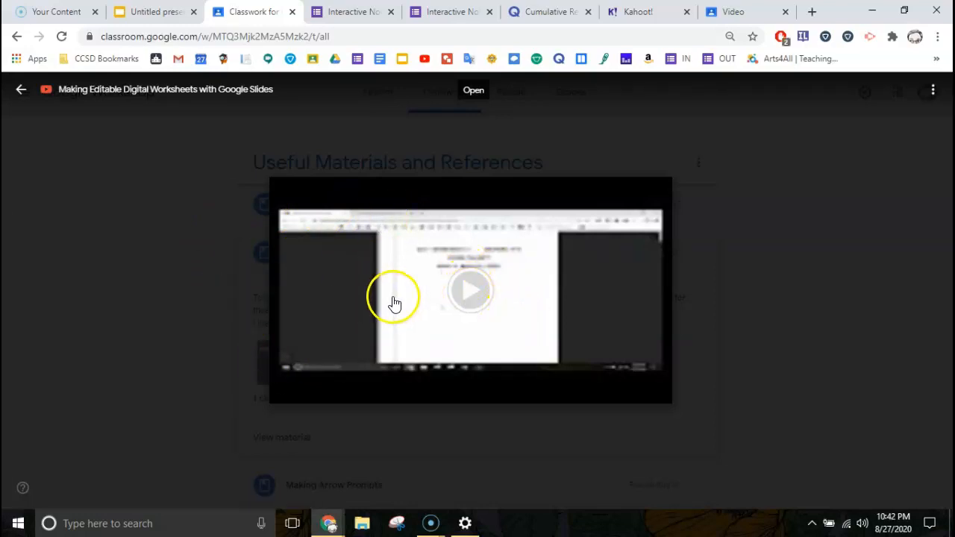
{"action": "left_click", "coordinate": [451, 285]}
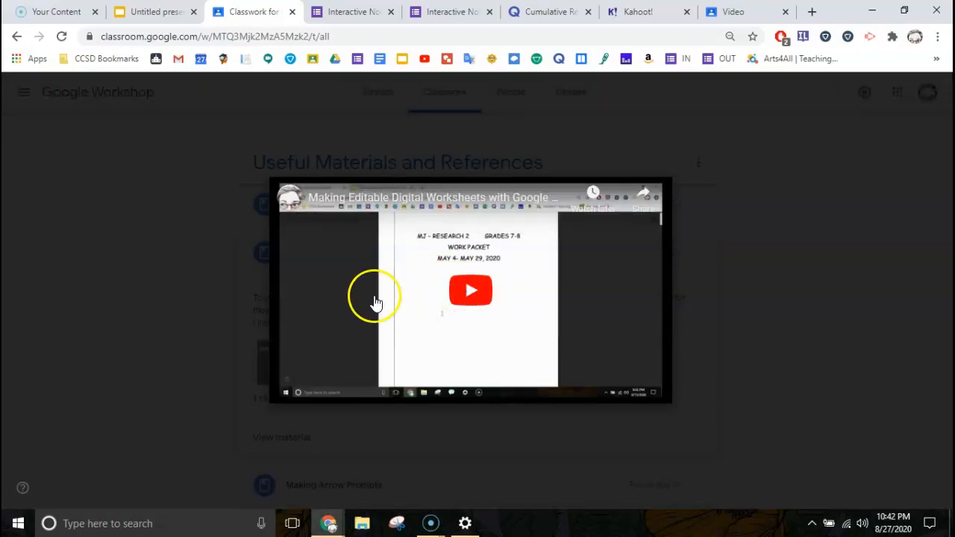
{"action": "left_click", "coordinate": [218, 325]}
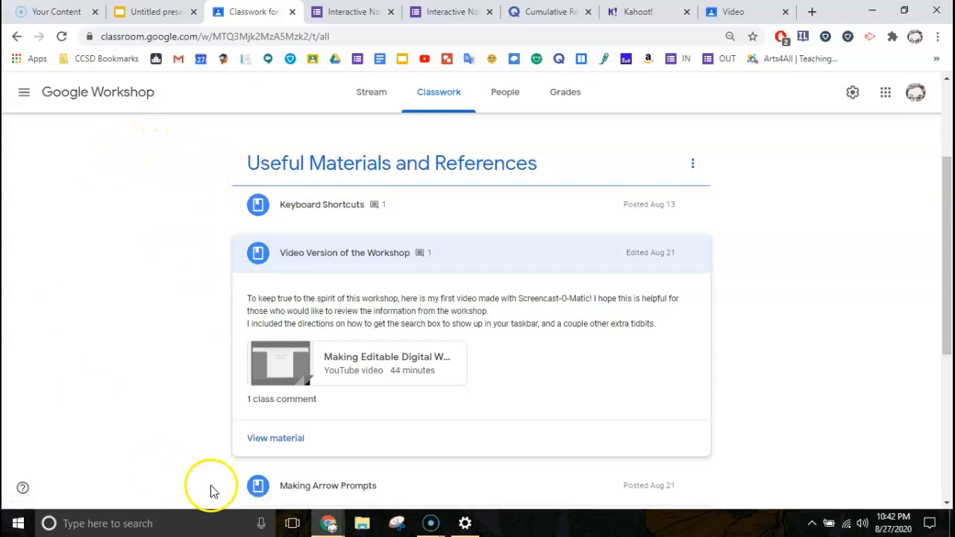
{"action": "left_click", "coordinate": [432, 526]}
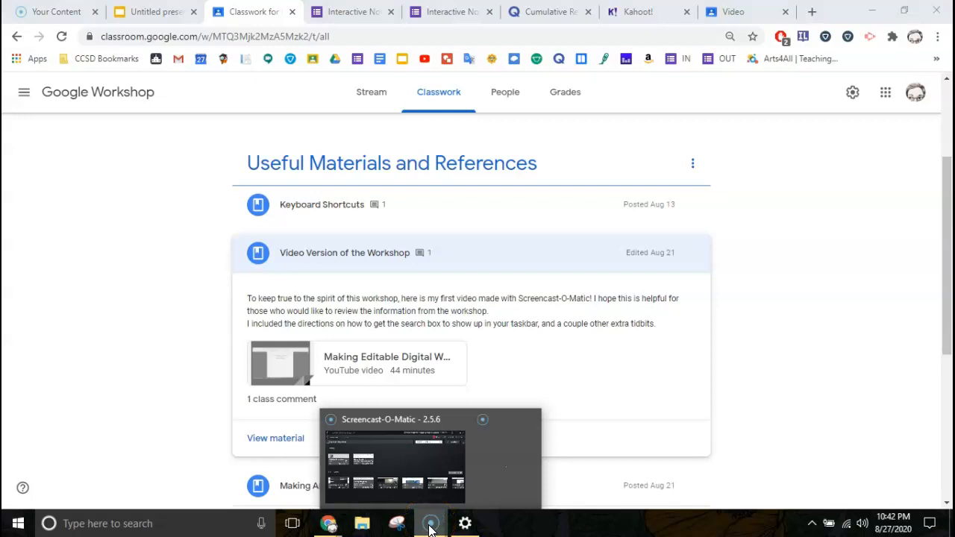
{"action": "left_click", "coordinate": [423, 409]}
Search the recordings for the account e-mail address, then start a new screen recording
{"action": "left_click", "coordinate": [420, 261]}
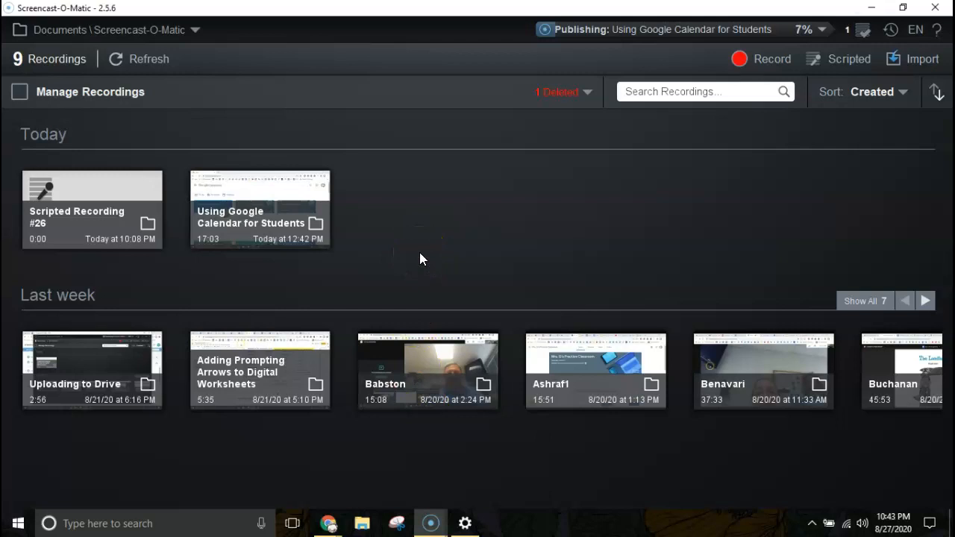
{"action": "left_click", "coordinate": [625, 94]}
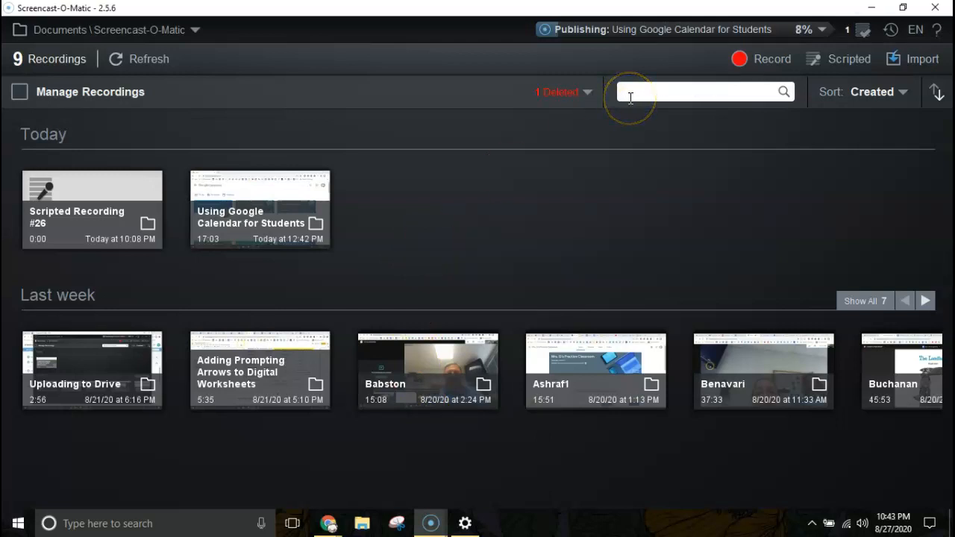
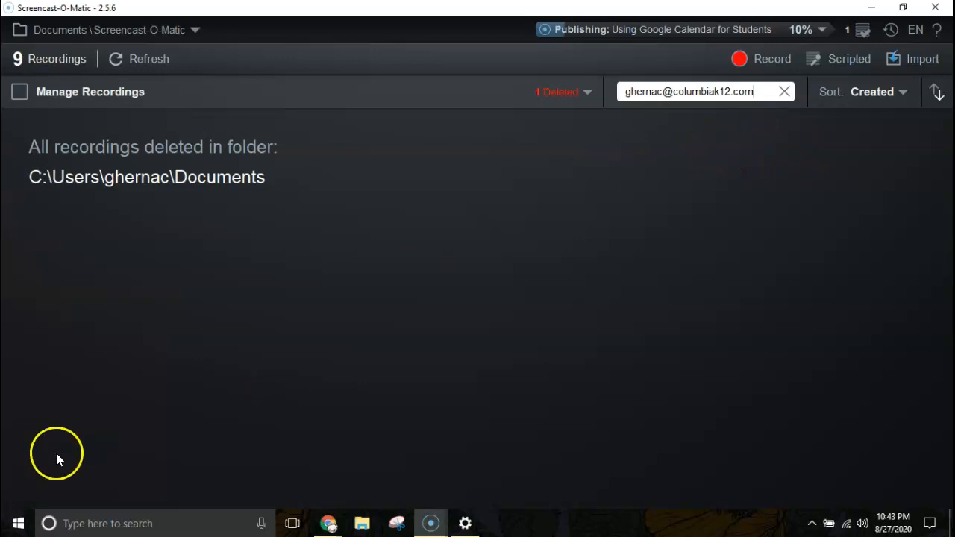
{"action": "left_click", "coordinate": [761, 57]}
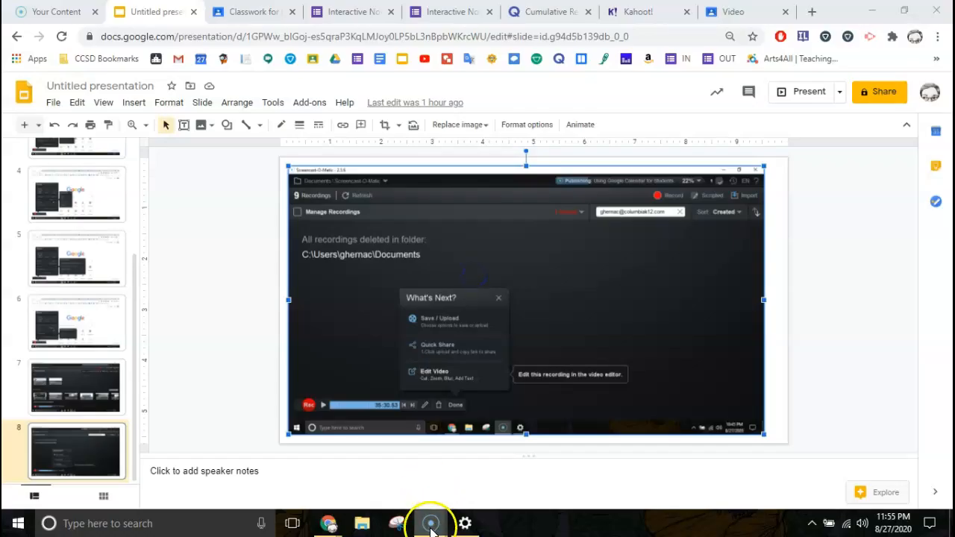
Check the recorder's taskbar window options, then return the browser to the Your Content Videos page
{"action": "mouse_move", "coordinate": [431, 523]}
{"action": "mouse_move", "coordinate": [426, 483]}
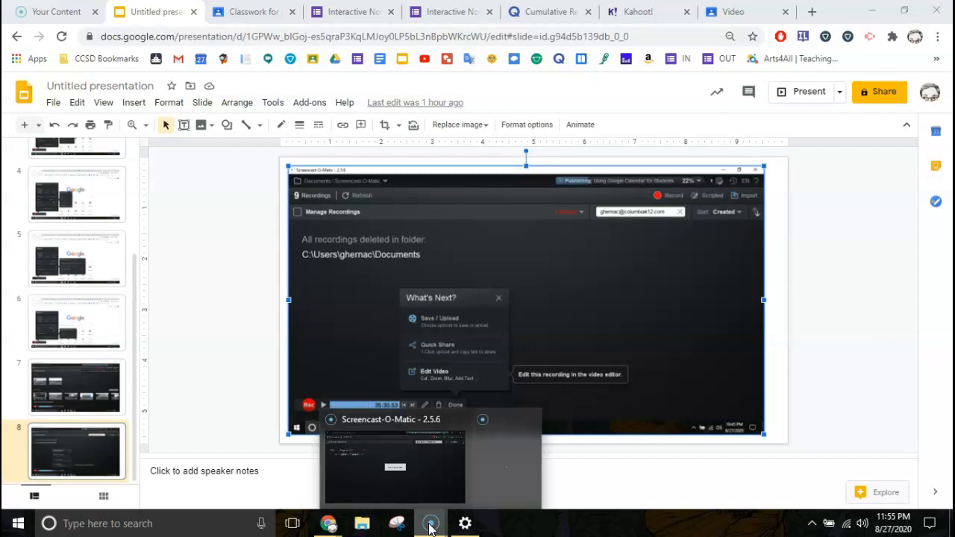
{"action": "left_click", "coordinate": [430, 525]}
{"action": "right_click", "coordinate": [431, 527]}
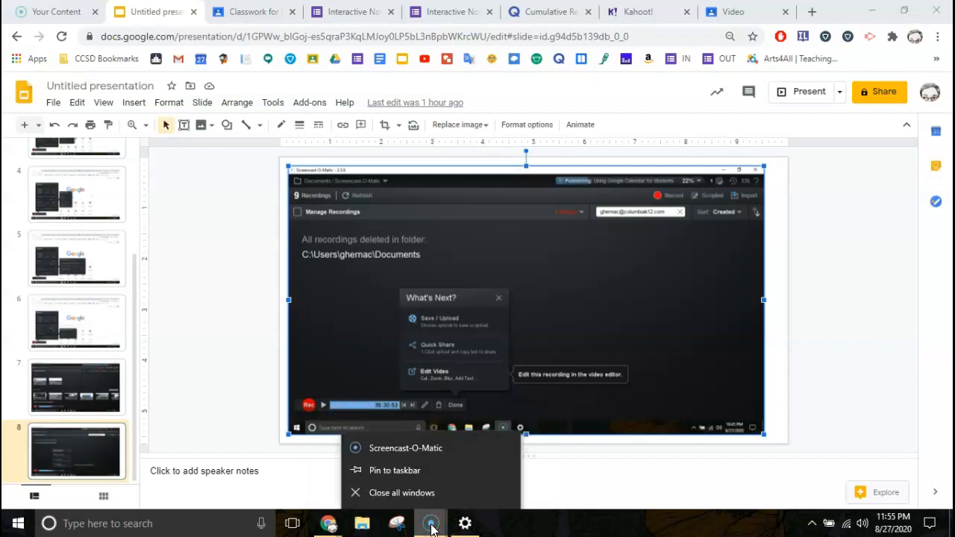
{"action": "left_click", "coordinate": [389, 471]}
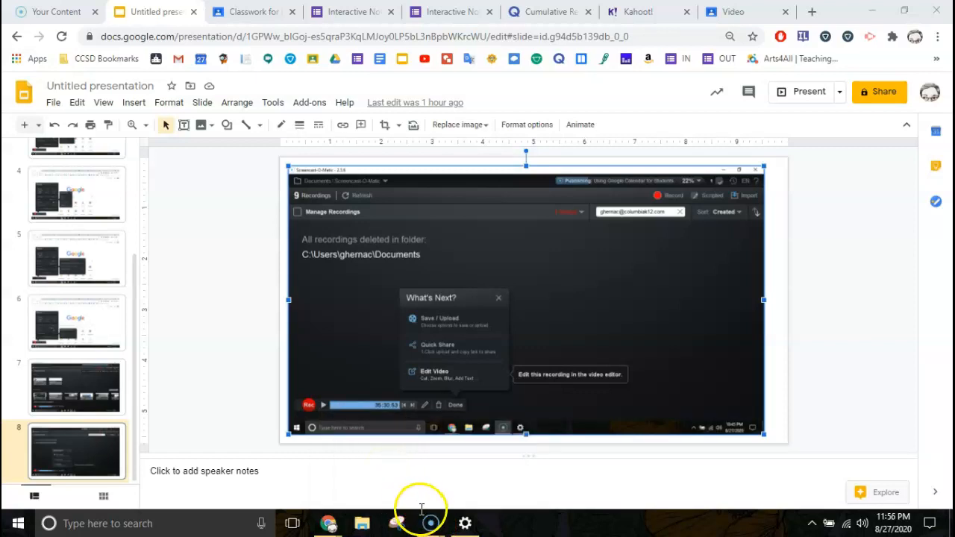
{"action": "mouse_move", "coordinate": [428, 527]}
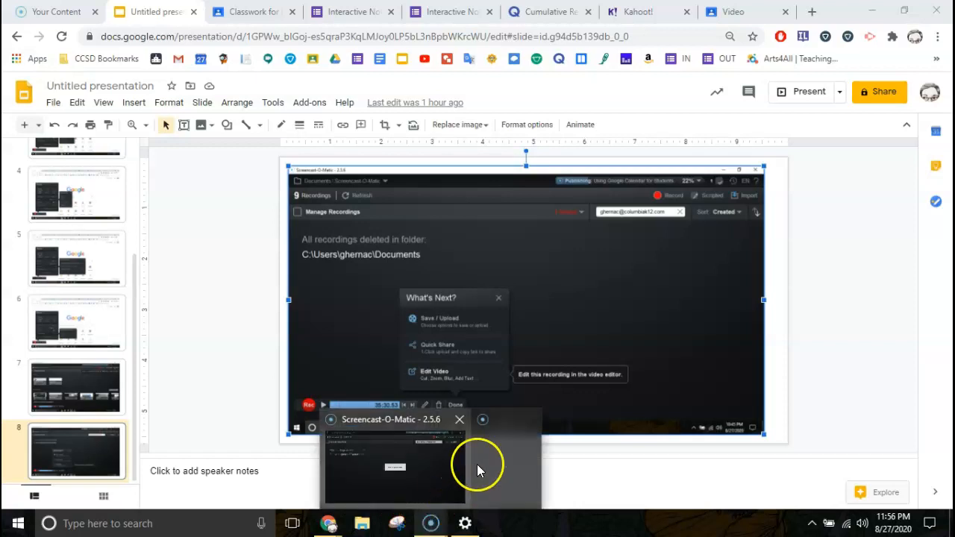
{"action": "mouse_move", "coordinate": [459, 419]}
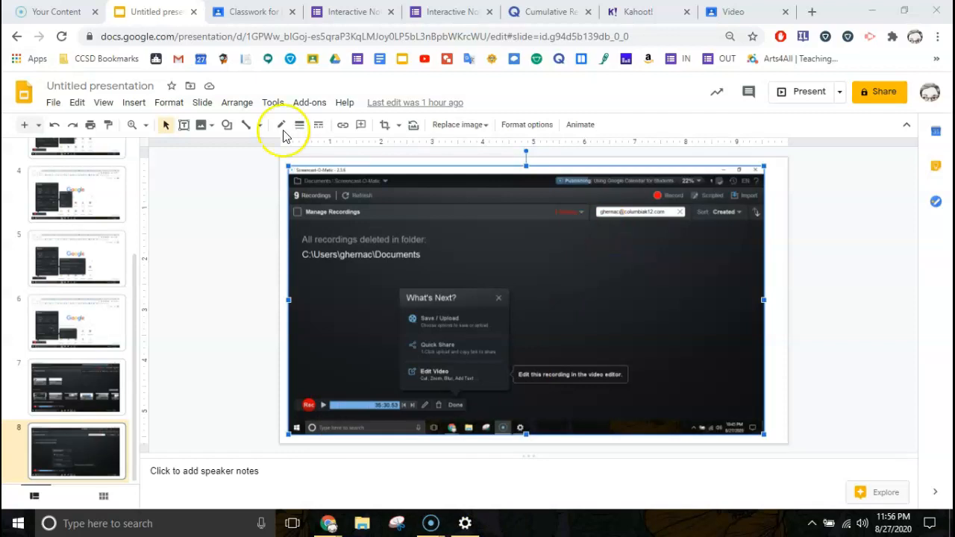
{"action": "left_click", "coordinate": [67, 11]}
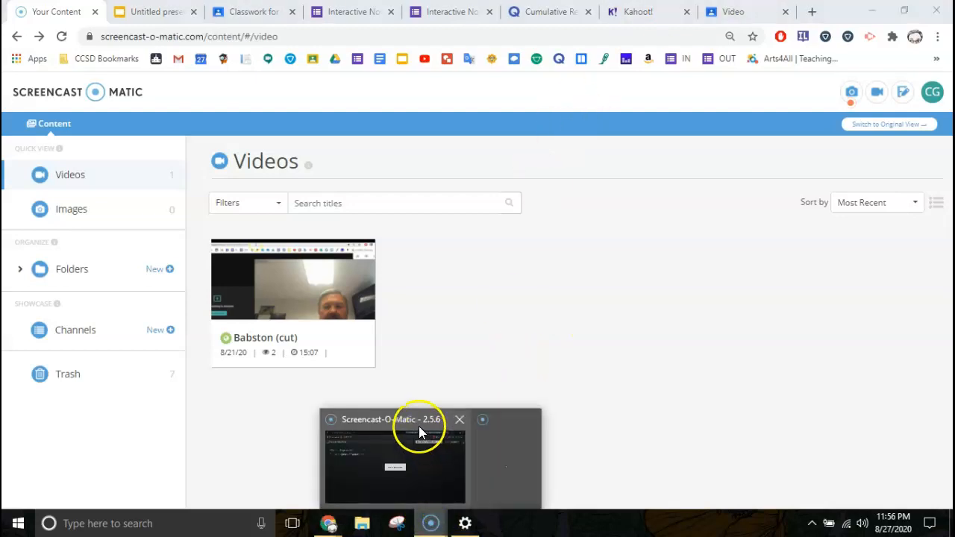
Bring the recordings window forward and close the Recorder is recording notice to reveal Recording #27
{"action": "left_click", "coordinate": [415, 425]}
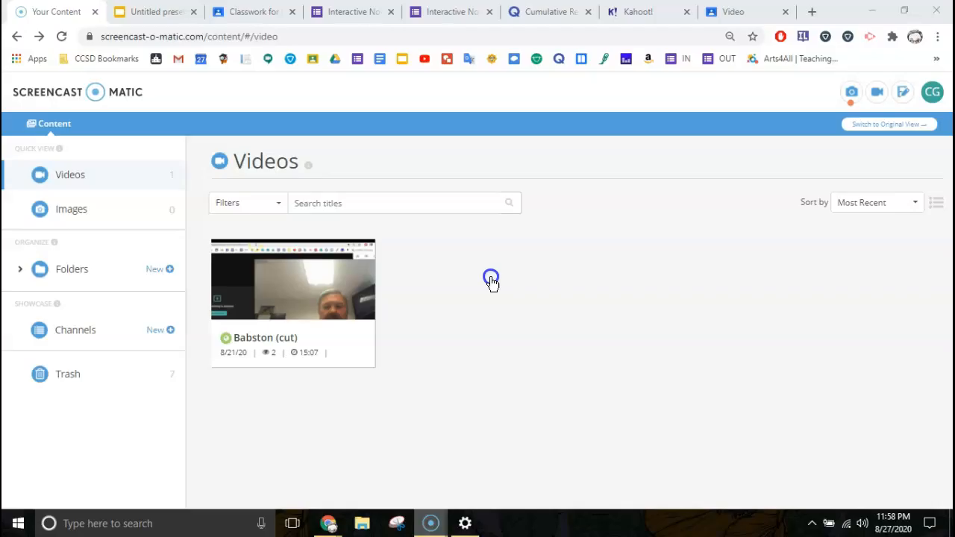
{"action": "mouse_move", "coordinate": [428, 518]}
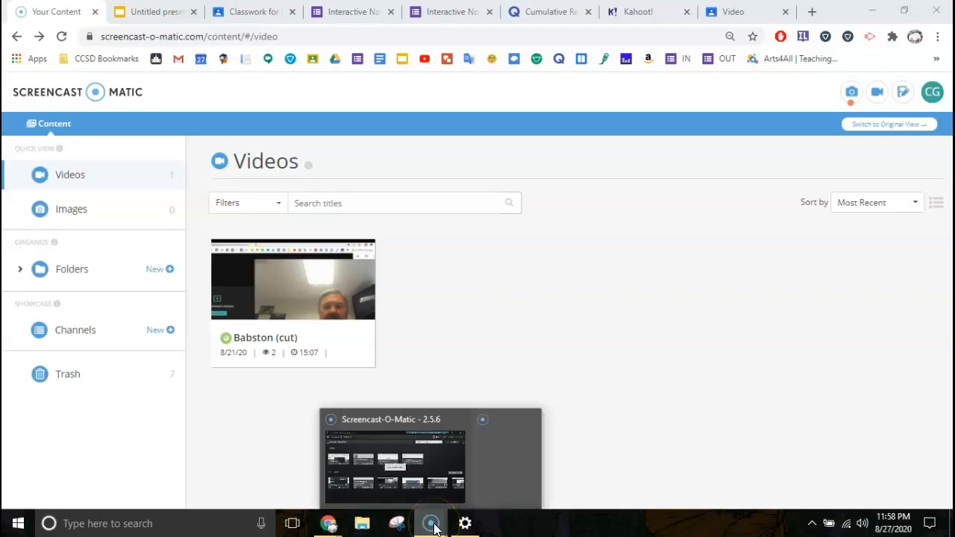
{"action": "left_click", "coordinate": [414, 423]}
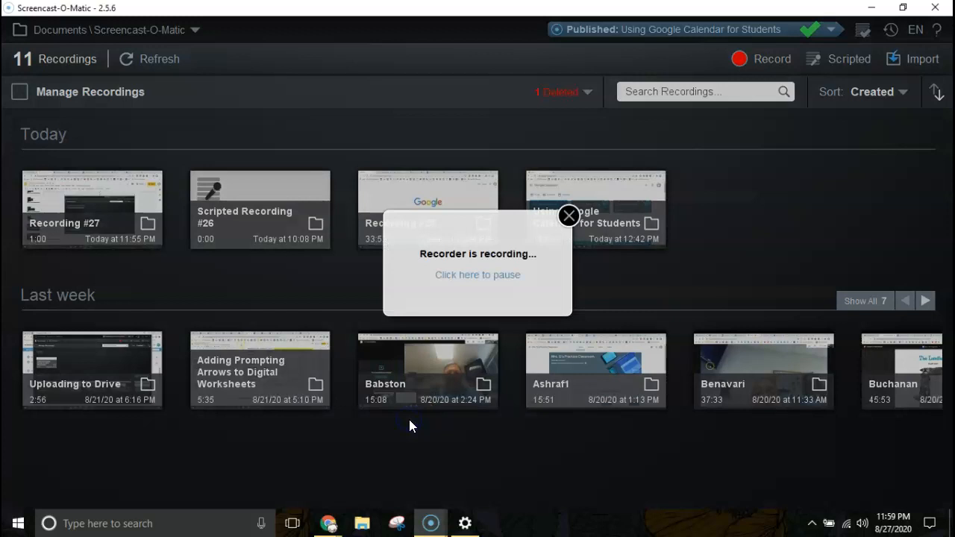
{"action": "left_click", "coordinate": [568, 217]}
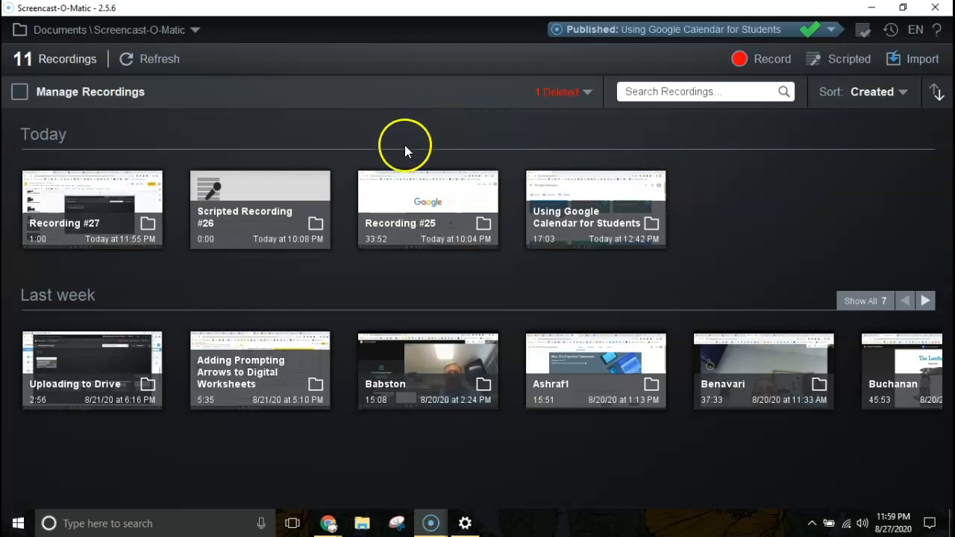
Select Recording #25, preview its final moments, and open the 33:51.60 capture in the editor
{"action": "left_click", "coordinate": [397, 191]}
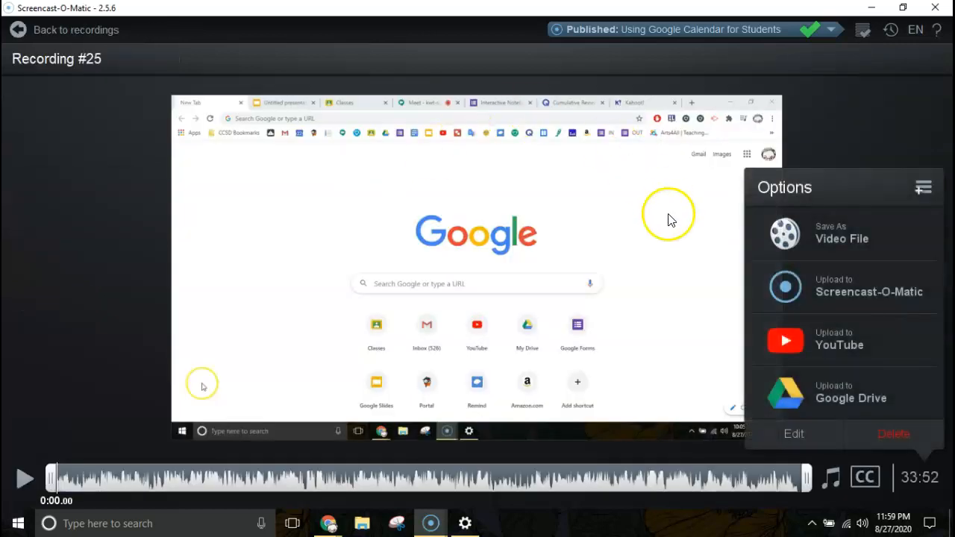
{"action": "left_click", "coordinate": [790, 472]}
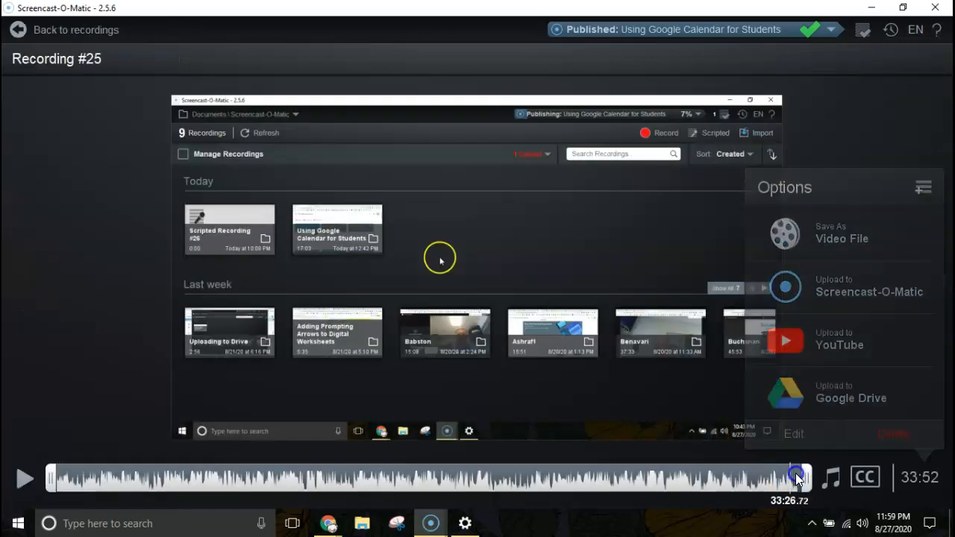
{"action": "left_click", "coordinate": [803, 474]}
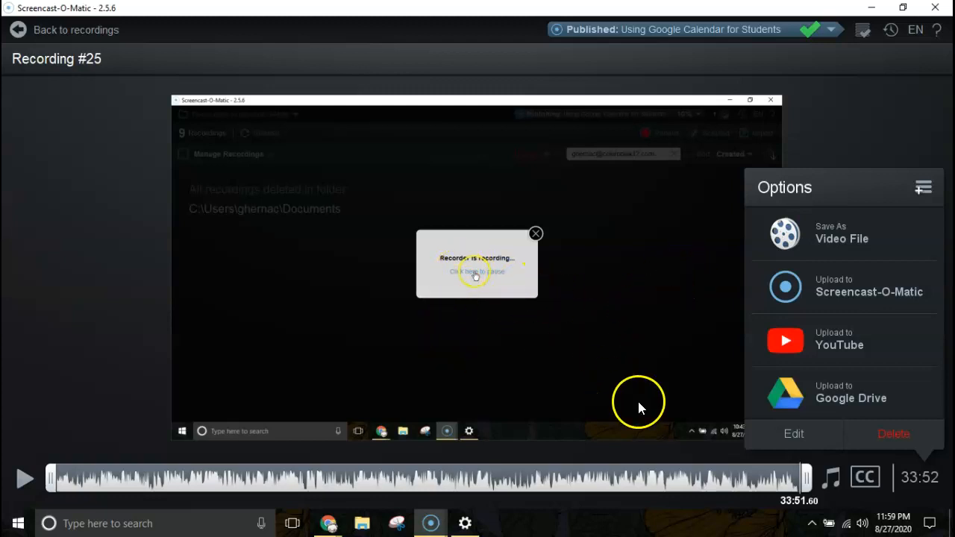
{"action": "left_click", "coordinate": [780, 440]}
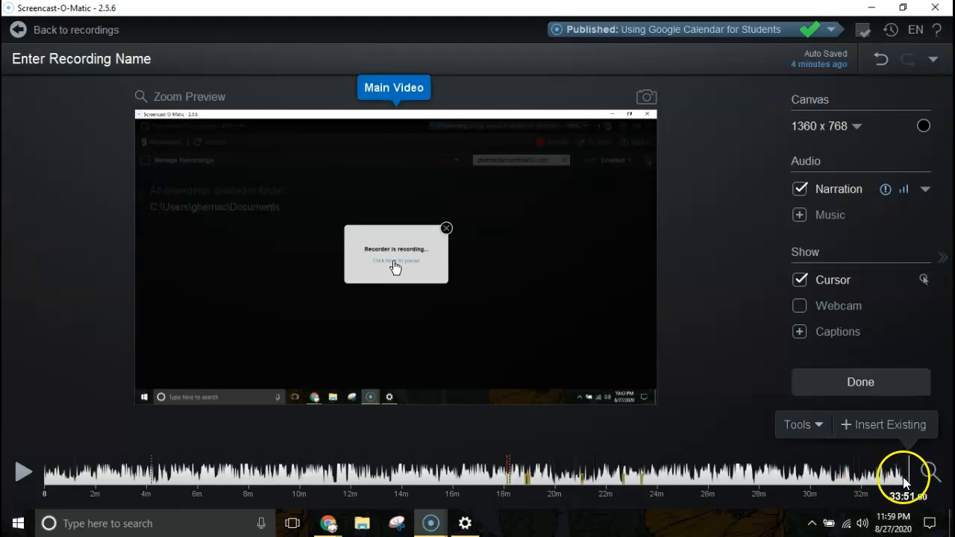
Play briefly from 33:36.80, then park the playhead at the very end, 33:51.60
{"action": "left_click", "coordinate": [901, 476]}
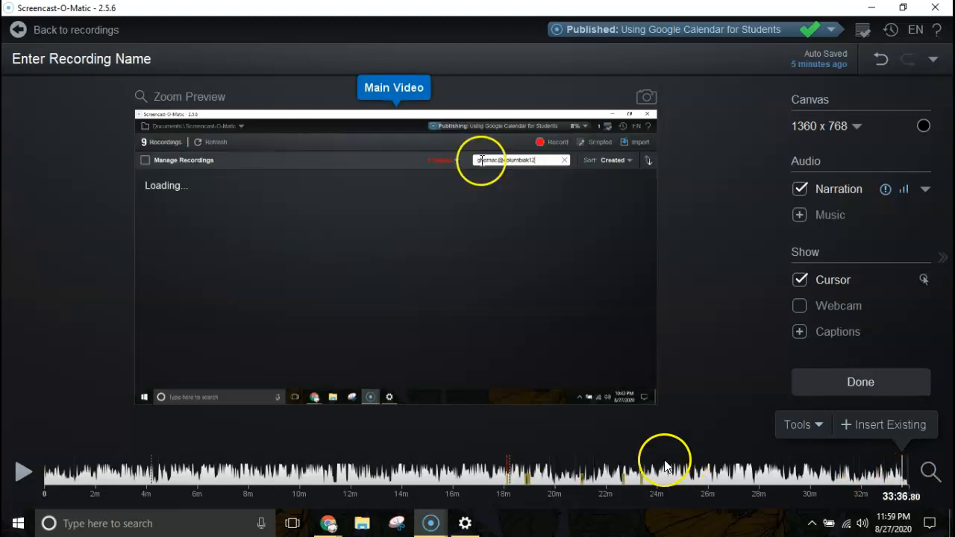
{"action": "left_click", "coordinate": [23, 471]}
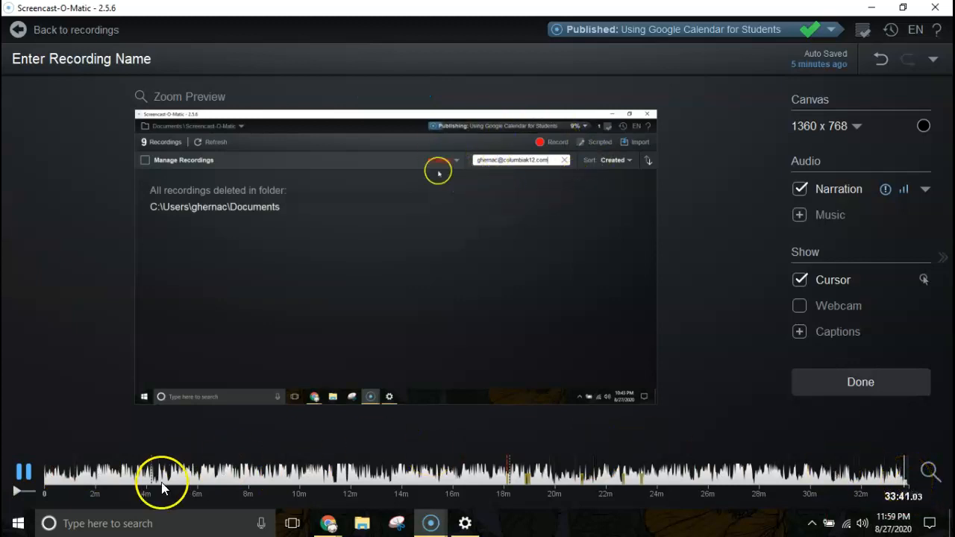
{"action": "left_click", "coordinate": [23, 472]}
{"action": "left_click", "coordinate": [904, 470]}
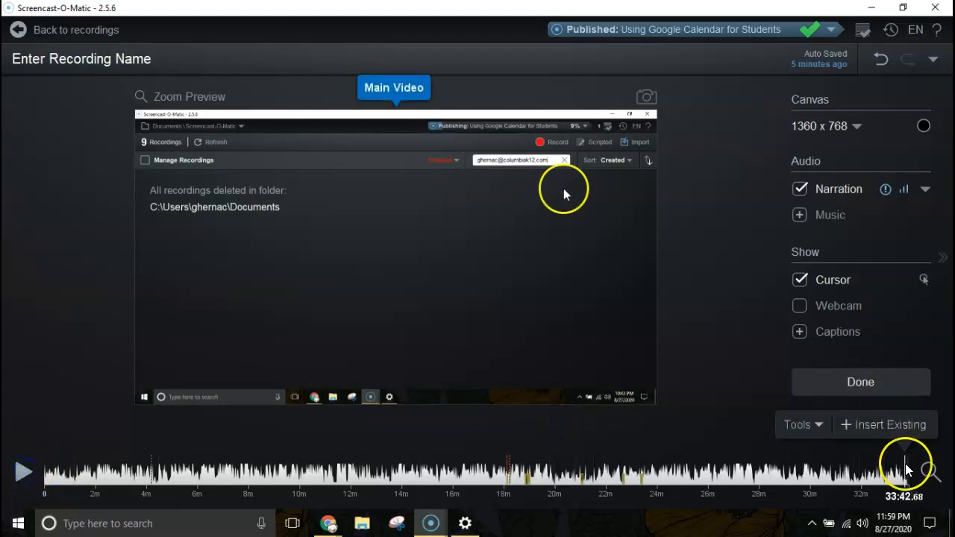
{"action": "left_click_drag", "start_coordinate": [904, 471], "coordinate": [910, 470]}
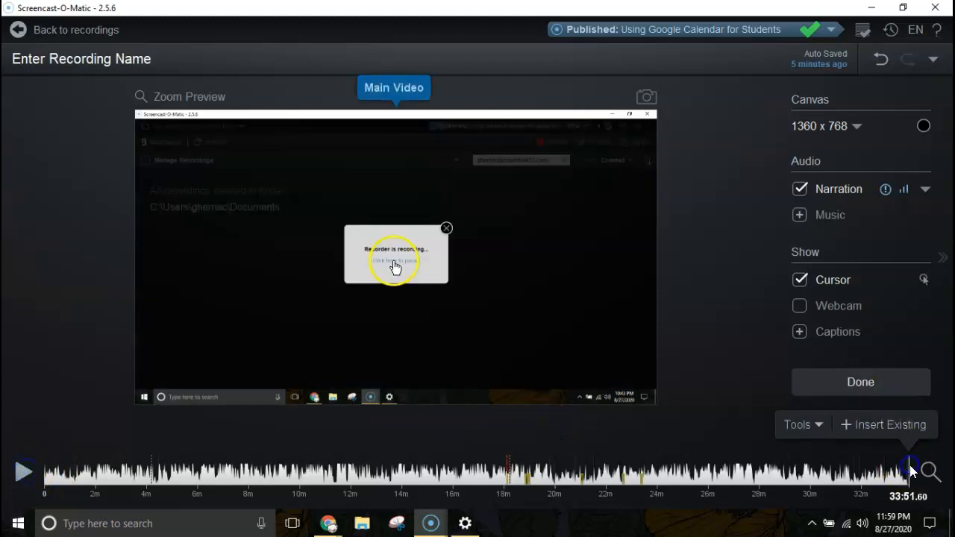
Bring up the Insert options from the Tools list
{"action": "left_click", "coordinate": [817, 425]}
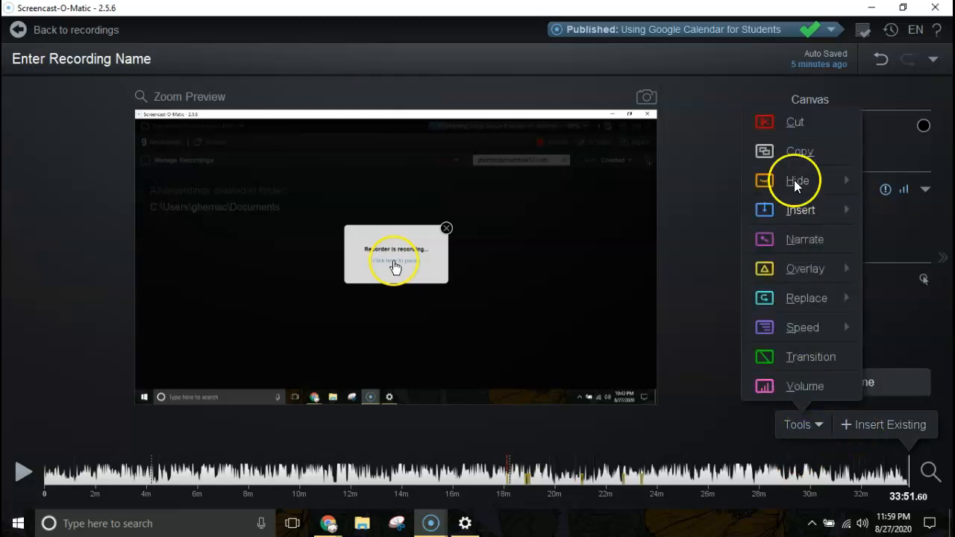
{"action": "mouse_move", "coordinate": [801, 214]}
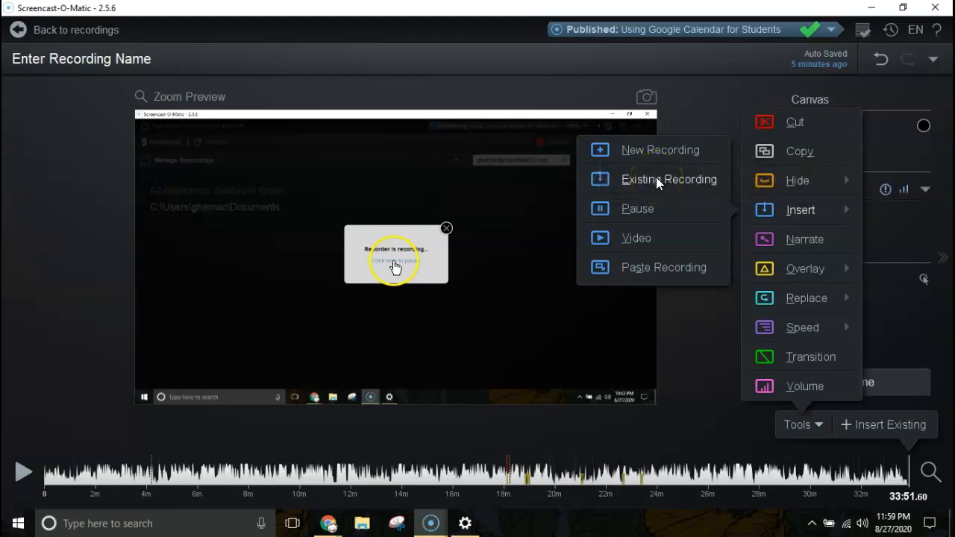
{"action": "left_click", "coordinate": [646, 152]}
Insert existing Recording #27 at the end, then move the playhead to the new 34:51 end
{"action": "left_click", "coordinate": [638, 181]}
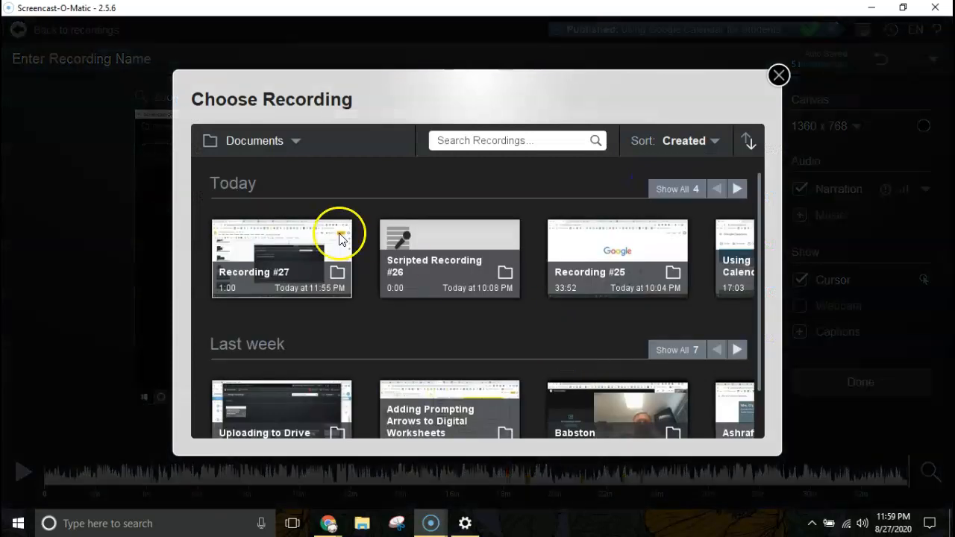
{"action": "left_click", "coordinate": [270, 265]}
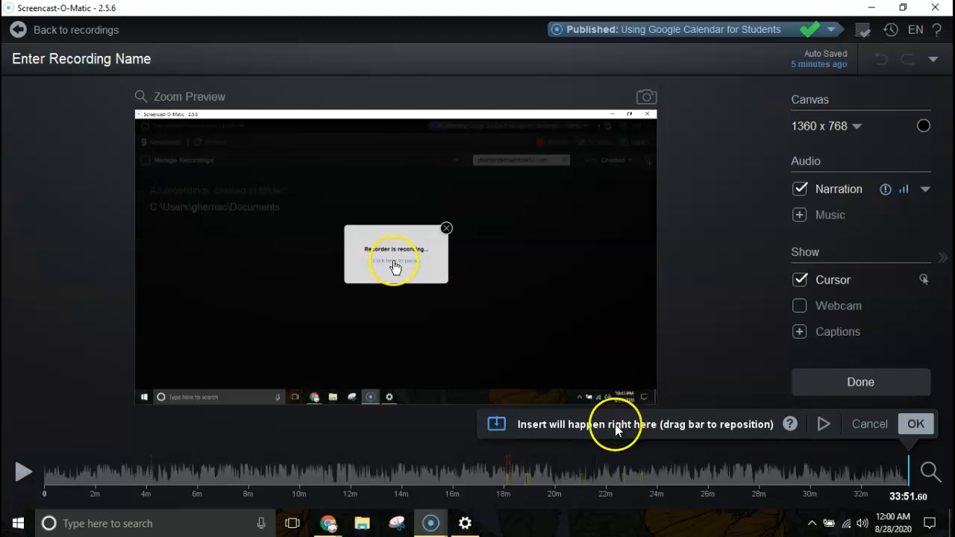
{"action": "left_click", "coordinate": [916, 431]}
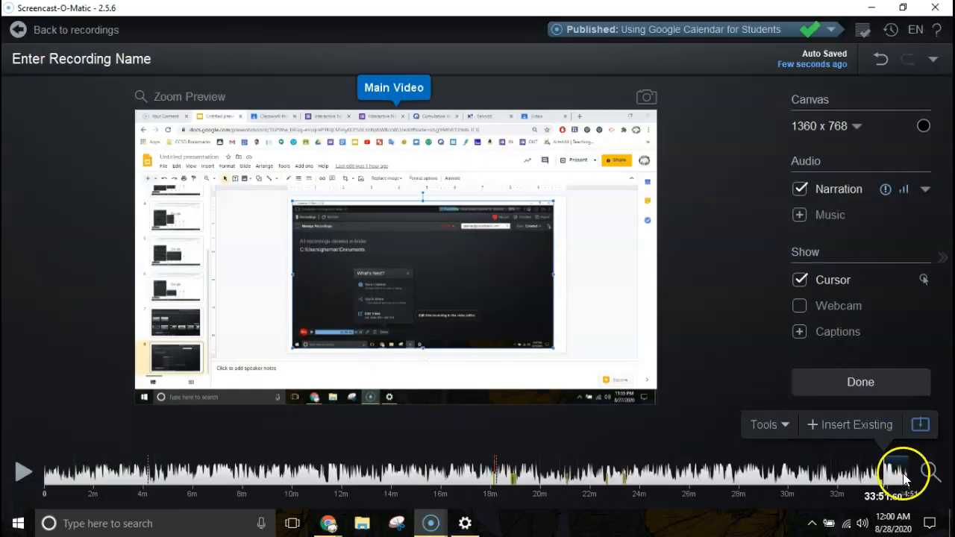
{"action": "left_click", "coordinate": [904, 475]}
{"action": "left_click_drag", "start_coordinate": [903, 474], "coordinate": [912, 475]}
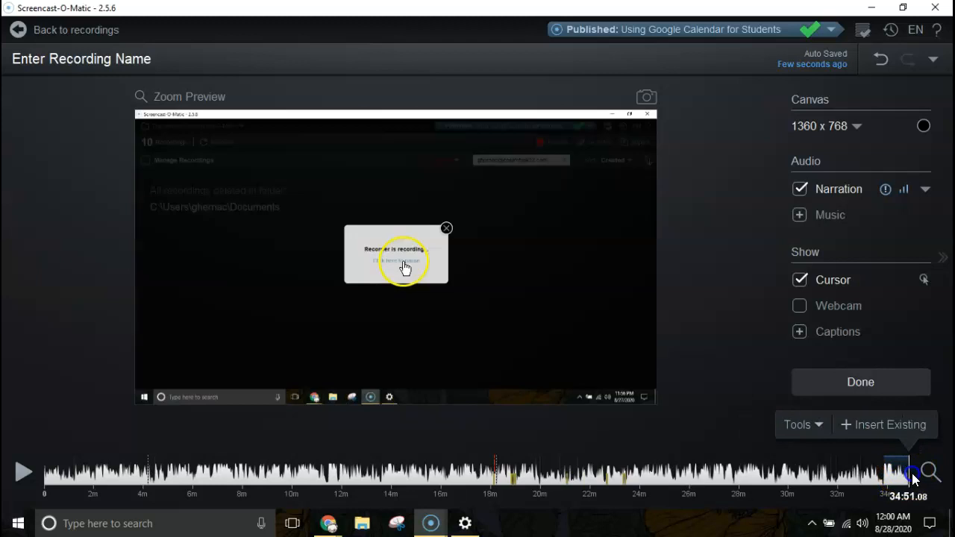